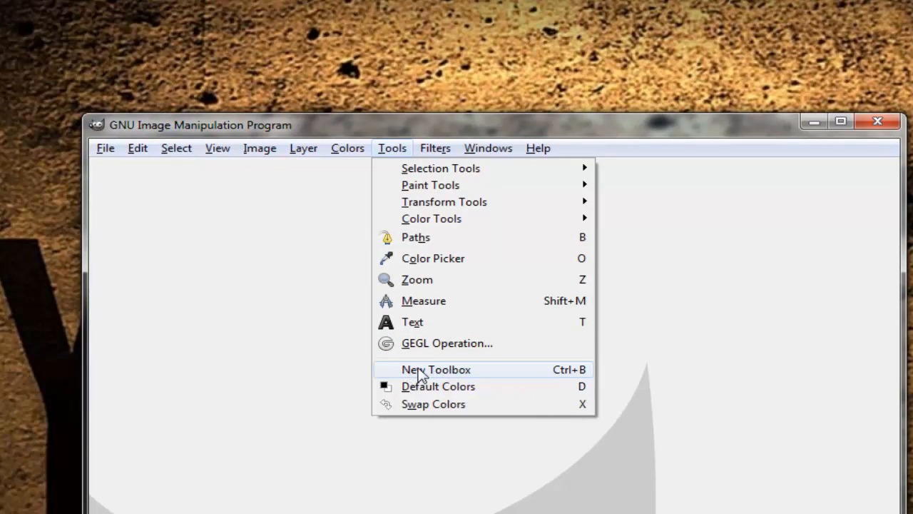
Open a new toolbox window and close it again.
{"action": "left_click", "coordinate": [443, 370]}
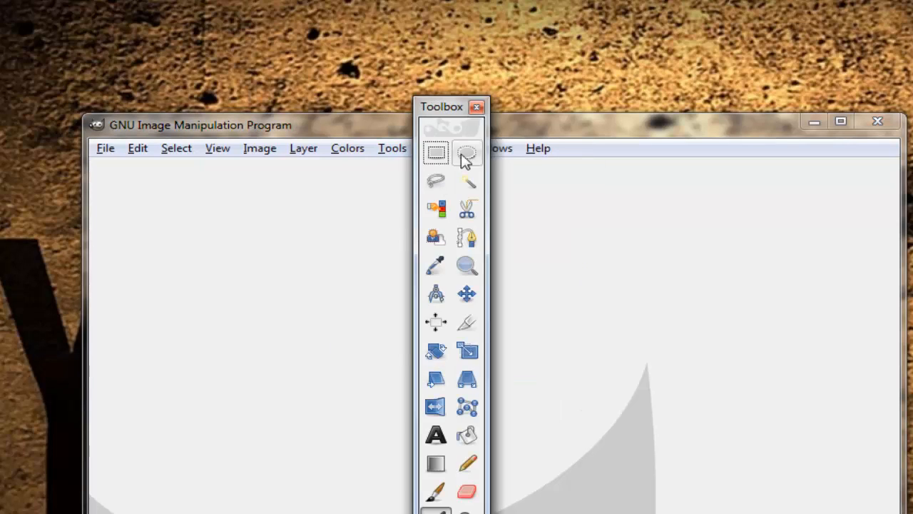
{"action": "left_click", "coordinate": [477, 106]}
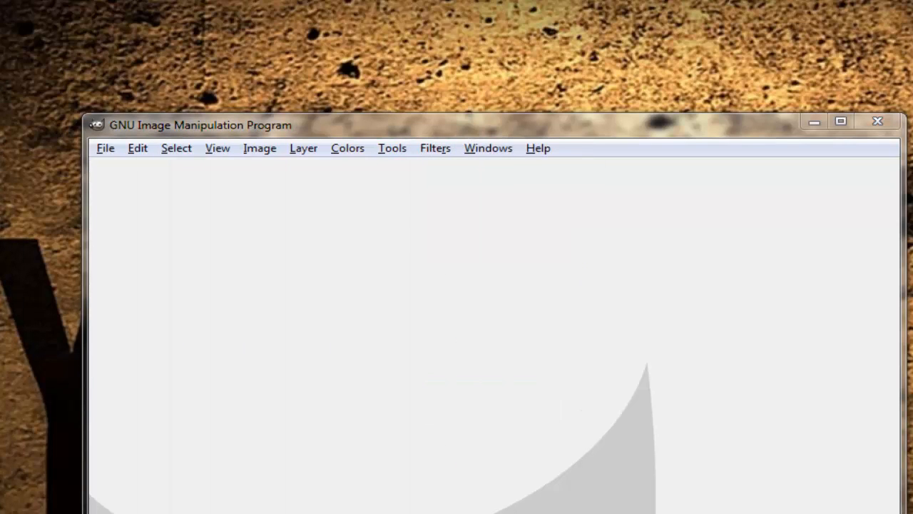
Show the dockable Layers dialog, place it beside the main window and stretch it taller to about the window's height.
{"action": "left_click", "coordinate": [483, 151]}
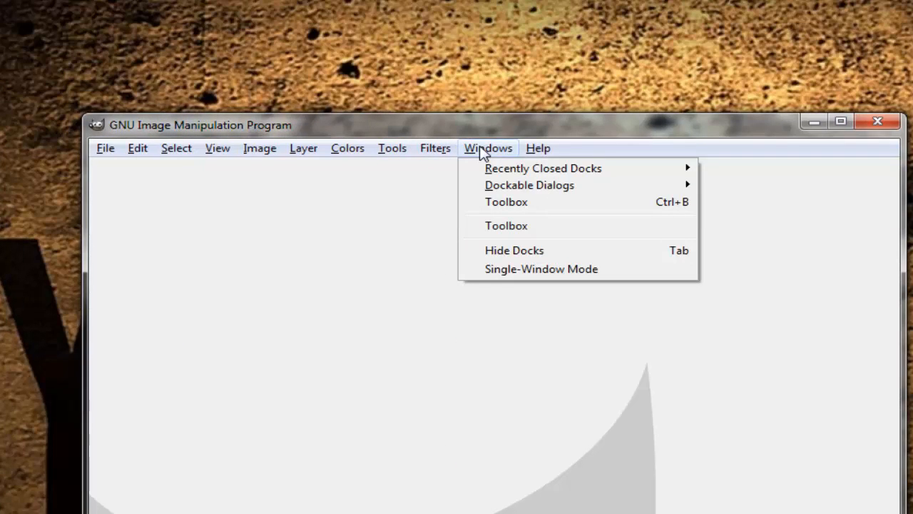
{"action": "mouse_move", "coordinate": [418, 154]}
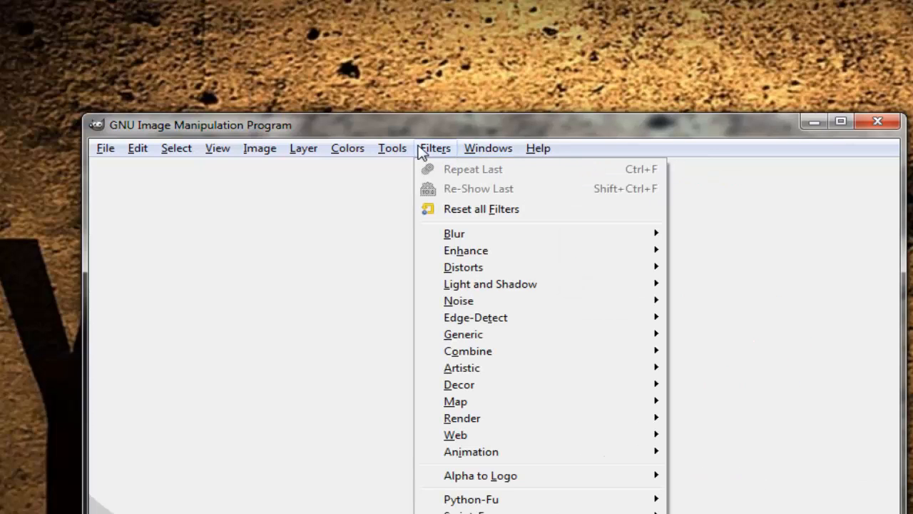
{"action": "mouse_move", "coordinate": [477, 152]}
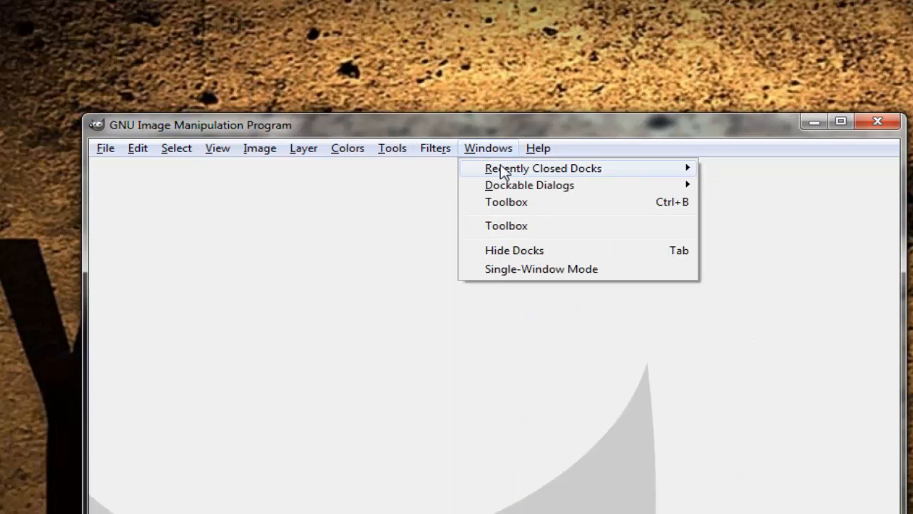
{"action": "mouse_move", "coordinate": [510, 189]}
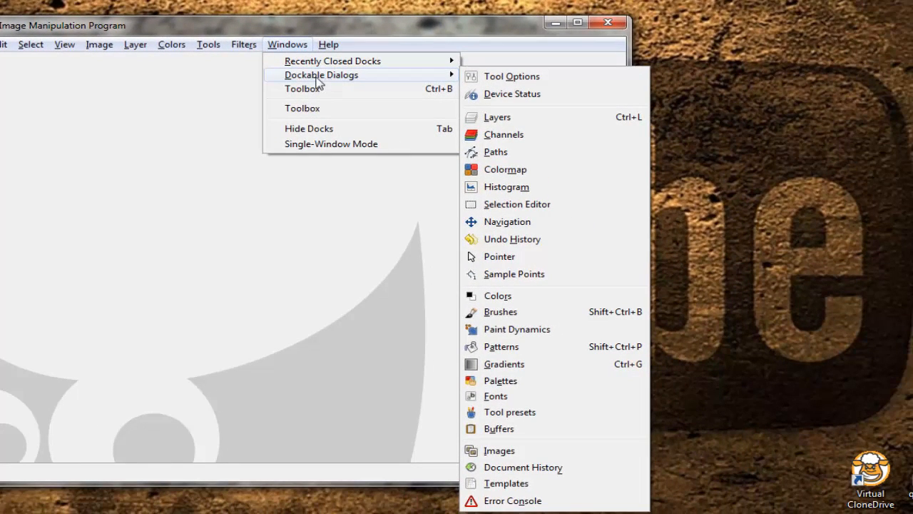
{"action": "left_click", "coordinate": [510, 120]}
{"action": "left_click_drag", "start_coordinate": [504, 20], "coordinate": [721, 32]}
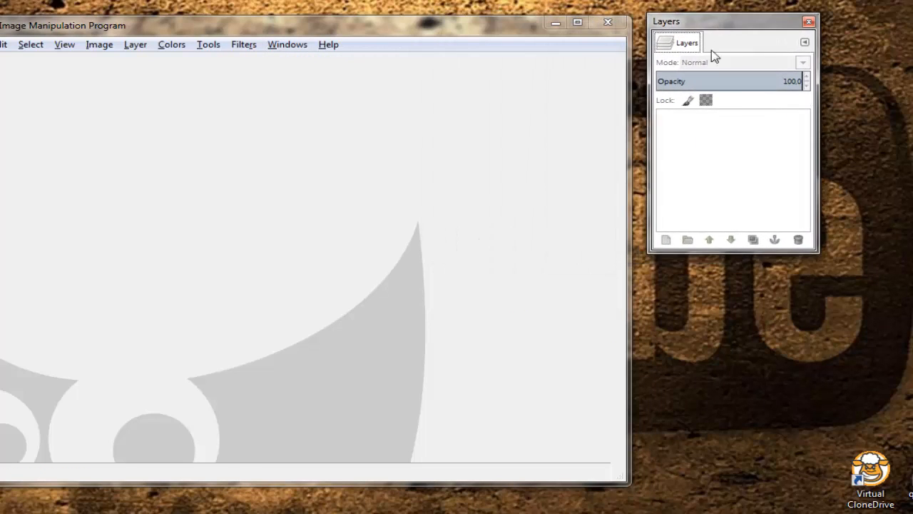
{"action": "left_click_drag", "start_coordinate": [683, 253], "coordinate": [716, 487]}
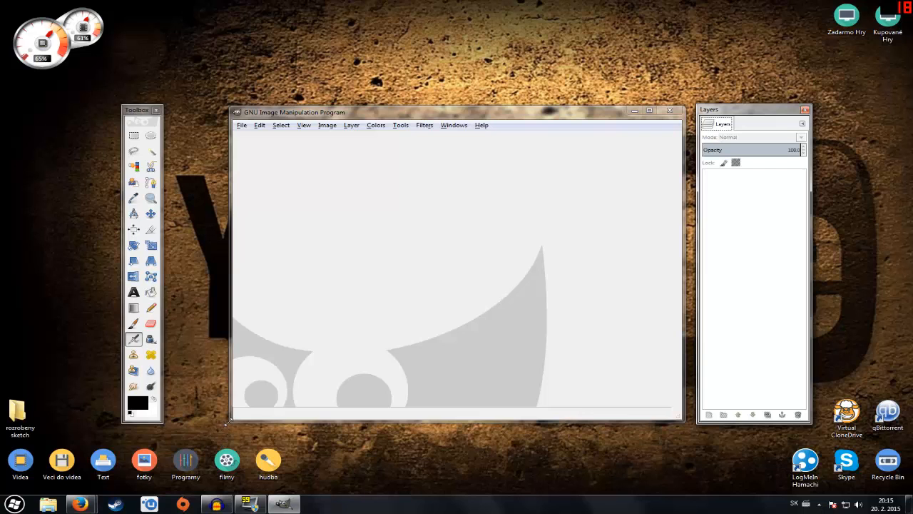
Switch to the Firefox private browsing window and search Google Images for "auto".
{"action": "mouse_move", "coordinate": [80, 503]}
{"action": "left_click", "coordinate": [184, 445]}
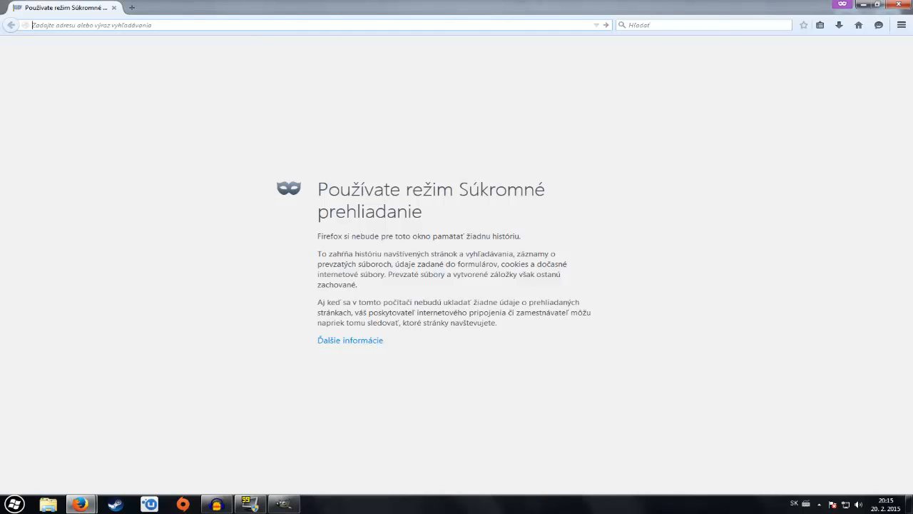
{"action": "type", "text": "auto"}
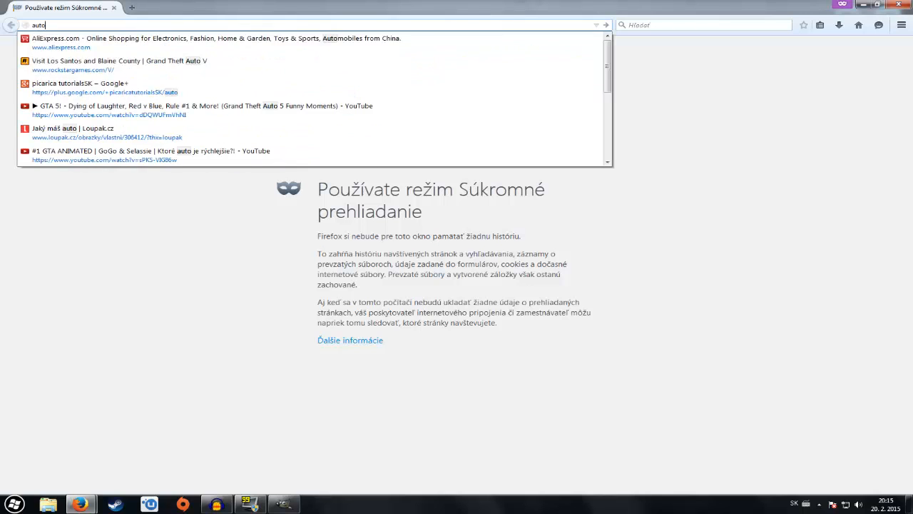
{"action": "key", "text": "Return"}
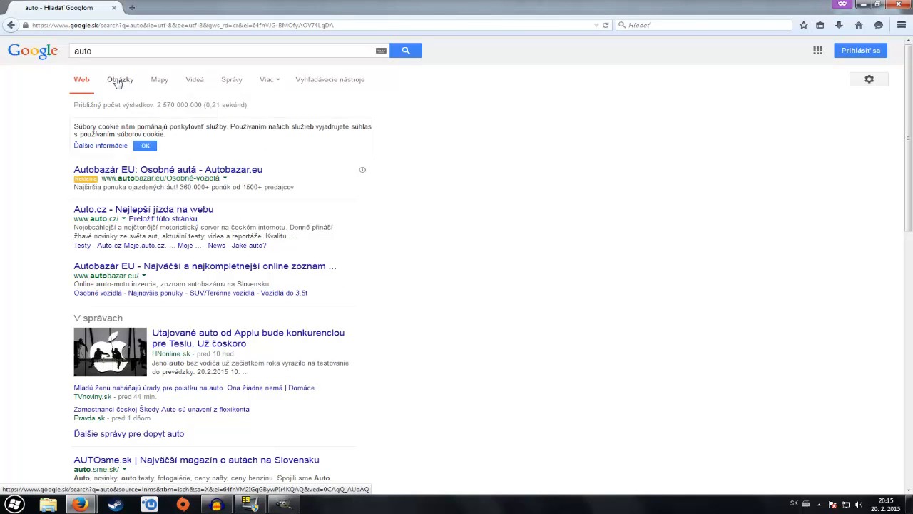
{"action": "left_click", "coordinate": [119, 82]}
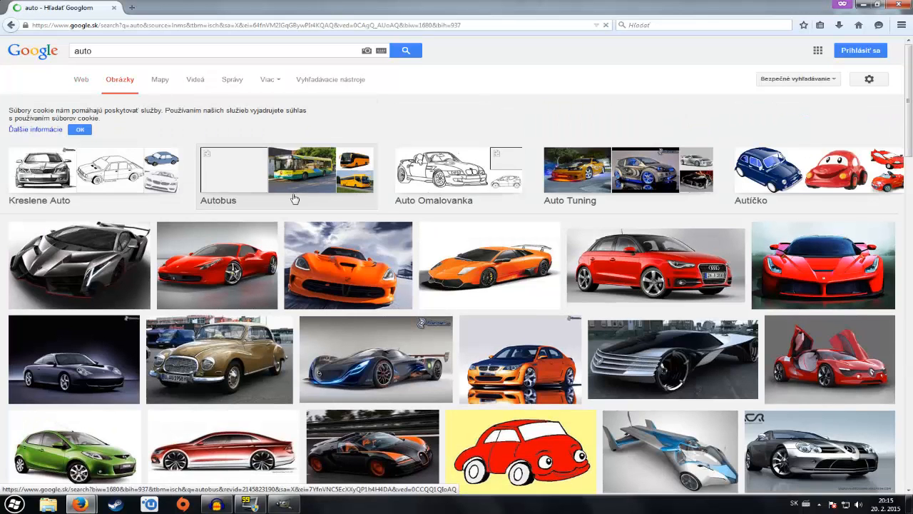
Look through the car image results, preview the black and orange Bugatti, and open the preview of the blue Audi instead.
{"action": "scroll", "coordinate": [380, 276], "scroll_direction": "down", "scroll_amount": 5}
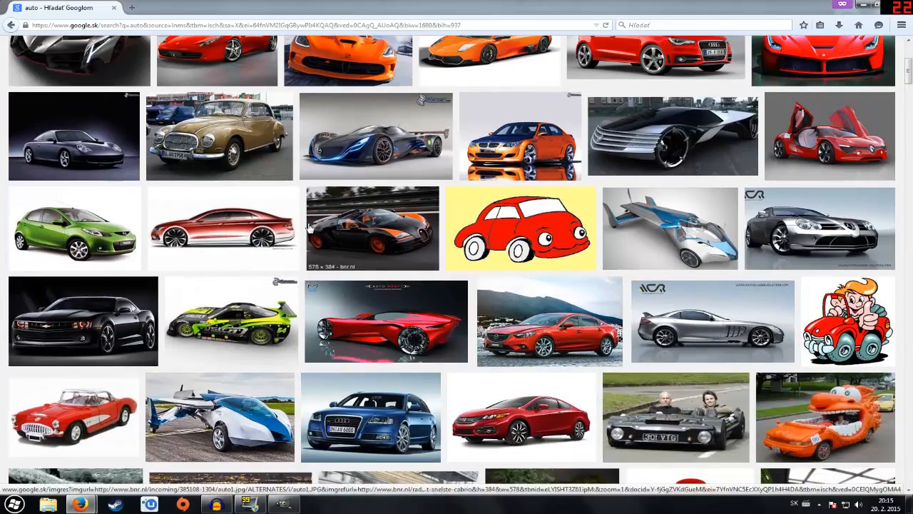
{"action": "left_click", "coordinate": [362, 233]}
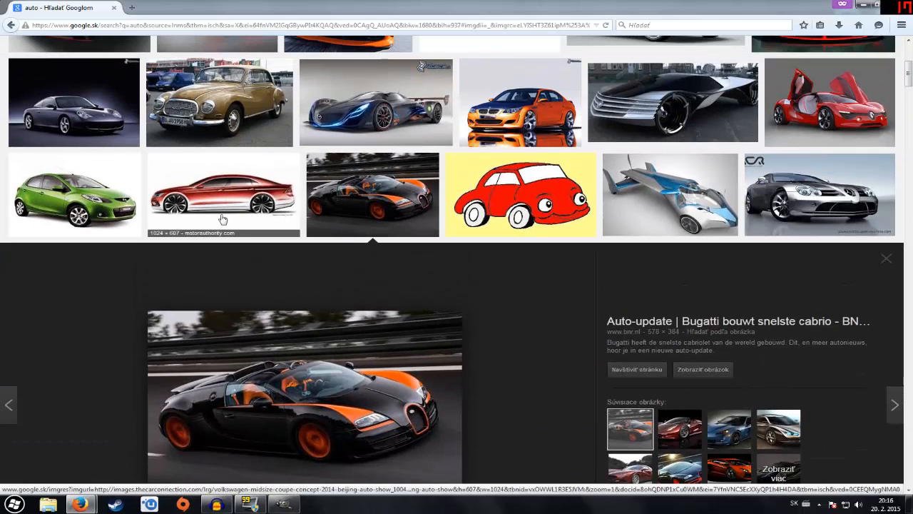
{"action": "scroll", "coordinate": [102, 220], "scroll_direction": "up", "scroll_amount": 5}
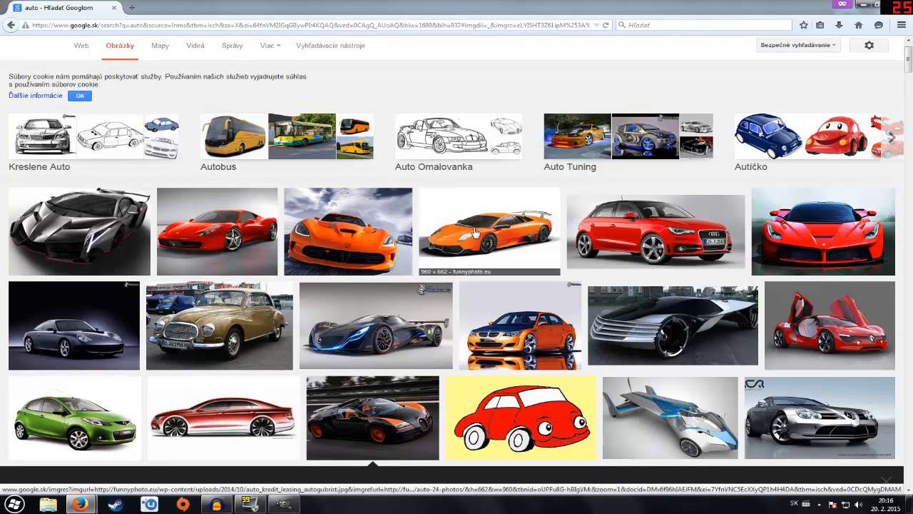
{"action": "scroll", "coordinate": [697, 251], "scroll_direction": "down", "scroll_amount": 4}
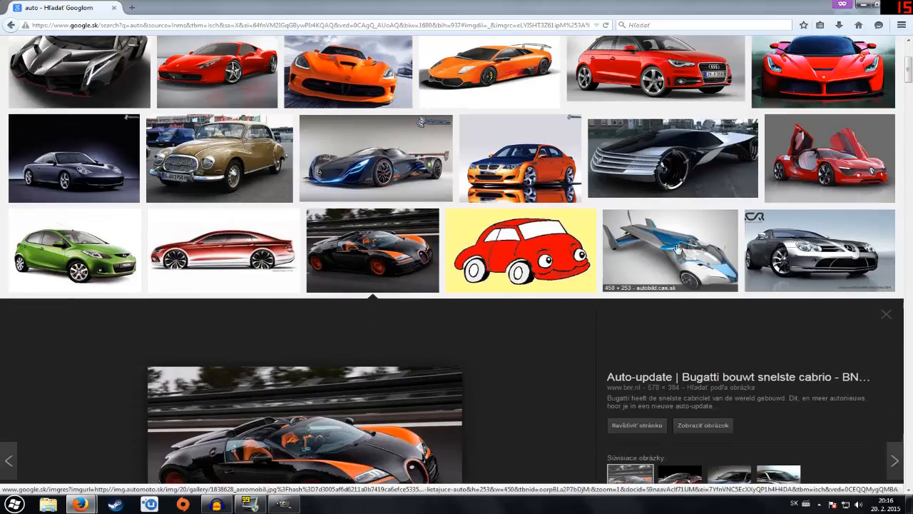
{"action": "scroll", "coordinate": [653, 170], "scroll_direction": "down", "scroll_amount": 9}
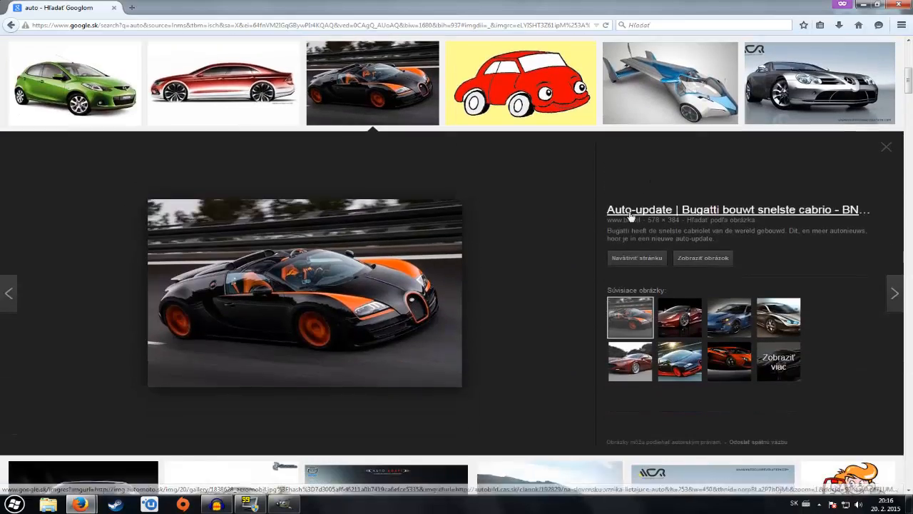
{"action": "scroll", "coordinate": [521, 241], "scroll_direction": "down", "scroll_amount": 4}
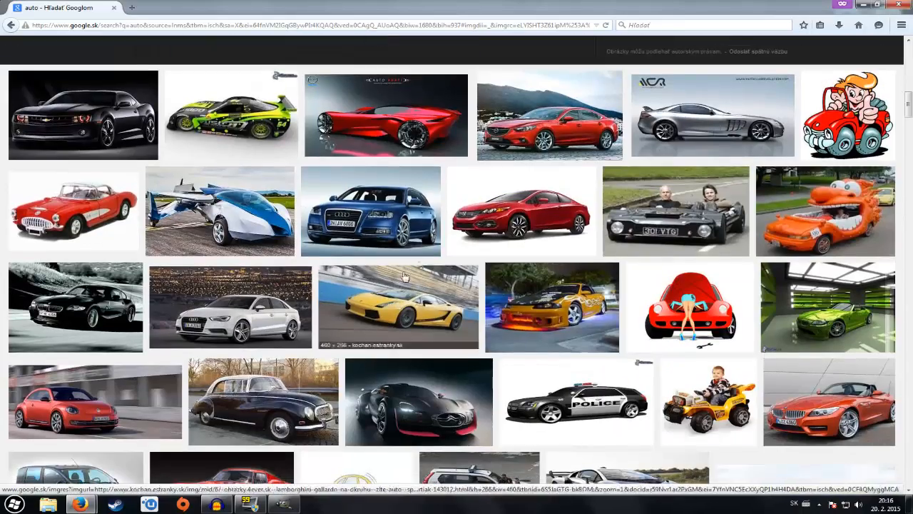
{"action": "left_click", "coordinate": [377, 204]}
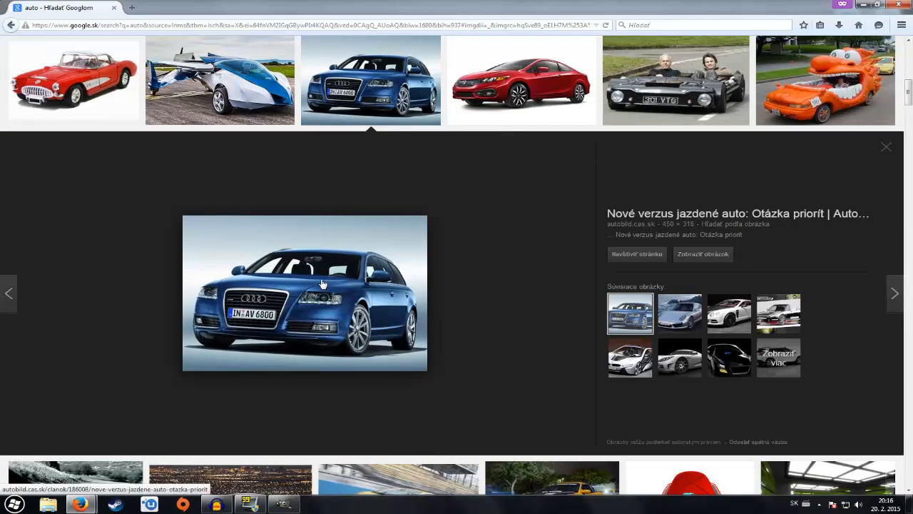
Visit the blue Audi picture's source page and open the same photo in the article's gallery.
{"action": "right_click", "coordinate": [336, 296]}
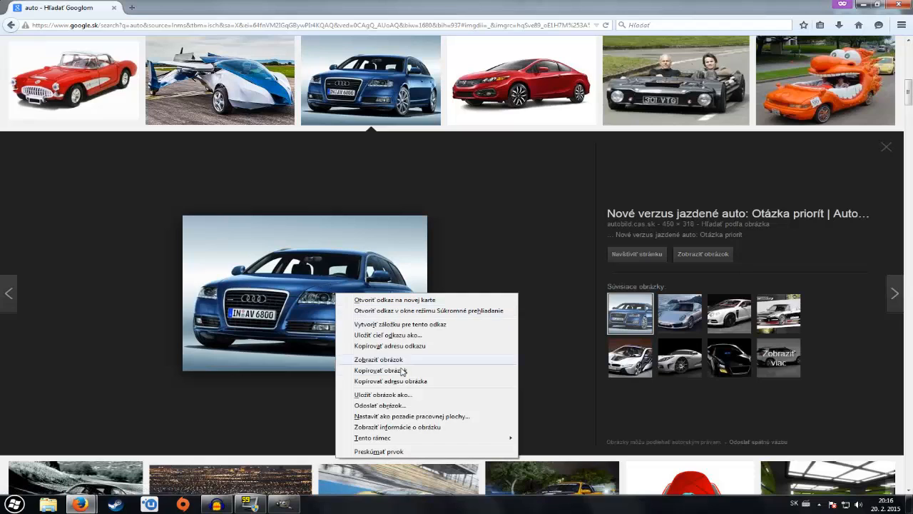
{"action": "left_click", "coordinate": [404, 395]}
{"action": "left_click", "coordinate": [637, 255]}
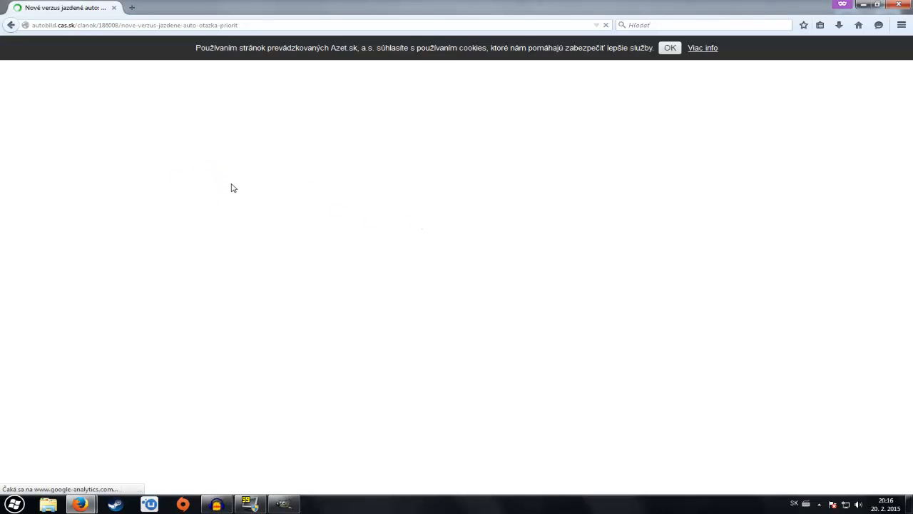
{"action": "scroll", "coordinate": [390, 311], "scroll_direction": "down", "scroll_amount": 3}
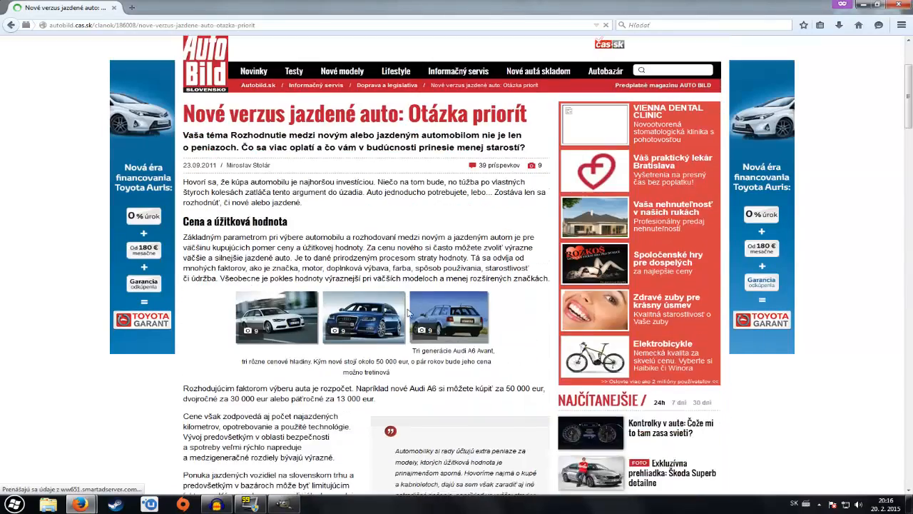
{"action": "scroll", "coordinate": [391, 360], "scroll_direction": "down", "scroll_amount": 1}
{"action": "scroll", "coordinate": [390, 363], "scroll_direction": "down", "scroll_amount": 2}
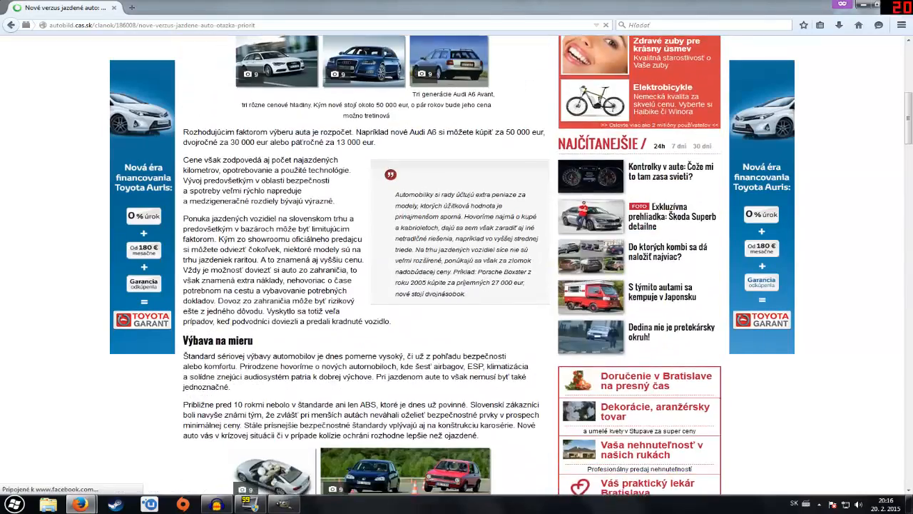
{"action": "scroll", "coordinate": [363, 343], "scroll_direction": "up", "scroll_amount": 3}
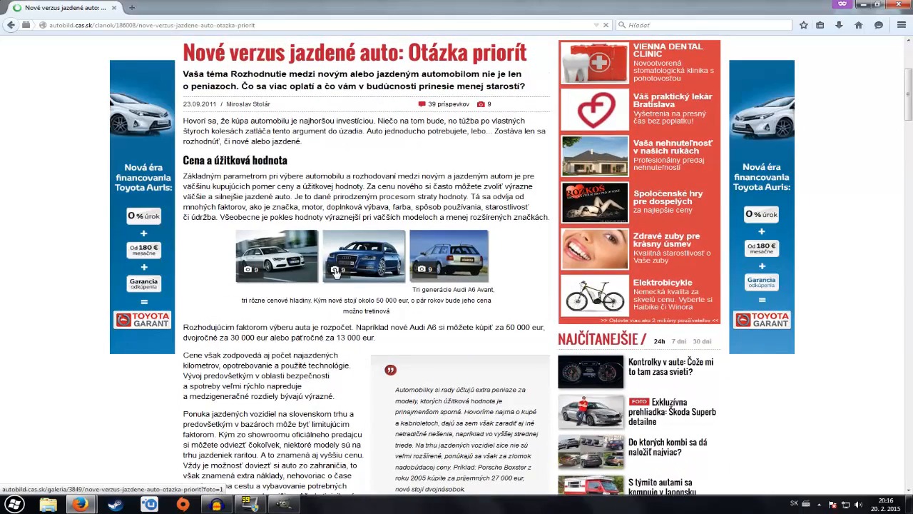
{"action": "scroll", "coordinate": [383, 280], "scroll_direction": "down", "scroll_amount": 9}
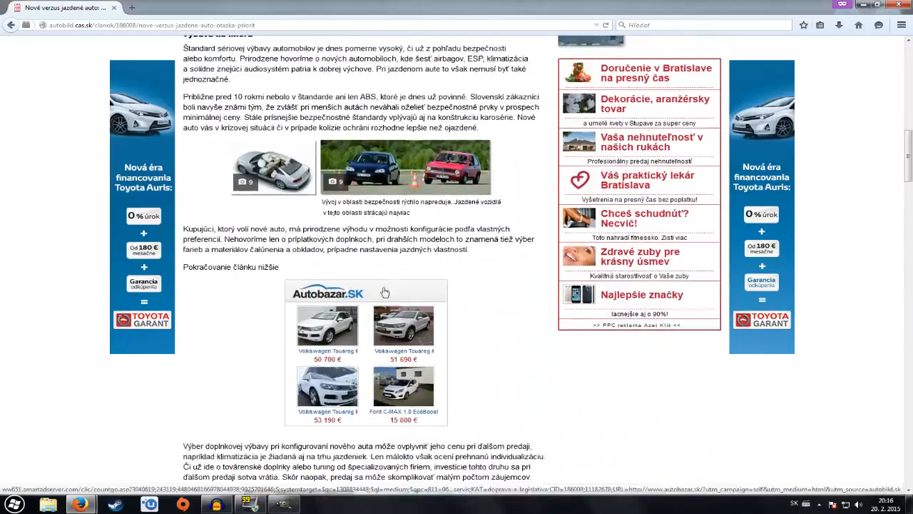
{"action": "scroll", "coordinate": [384, 280], "scroll_direction": "up", "scroll_amount": 4}
{"action": "scroll", "coordinate": [366, 231], "scroll_direction": "up", "scroll_amount": 6}
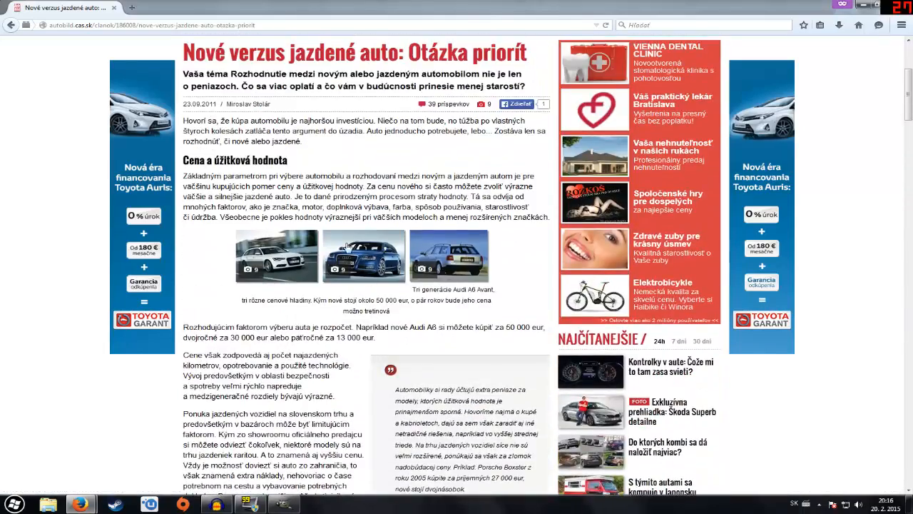
{"action": "left_click", "coordinate": [338, 265]}
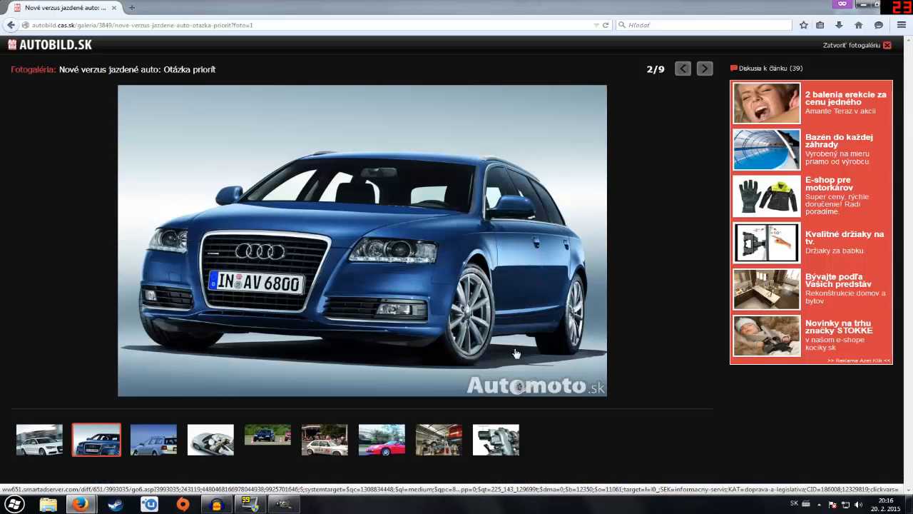
Display the blue Audi photo on its own and save it to the Desktop as a JPEG under the suggested file name.
{"action": "right_click", "coordinate": [265, 250]}
{"action": "left_click", "coordinate": [331, 259]}
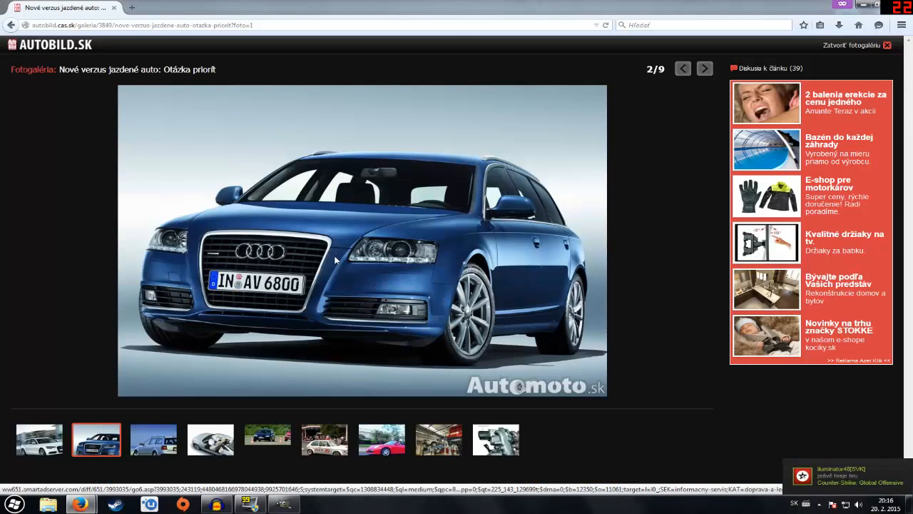
{"action": "right_click", "coordinate": [436, 263]}
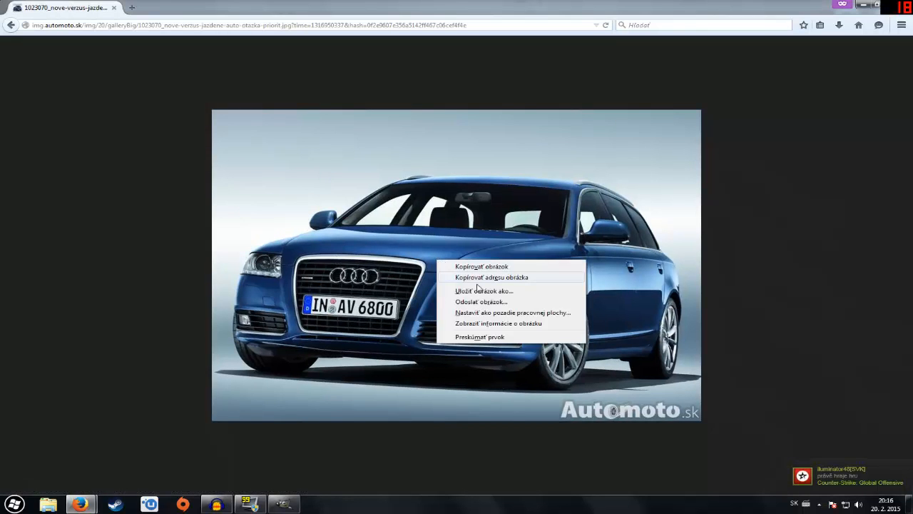
{"action": "left_click", "coordinate": [486, 291]}
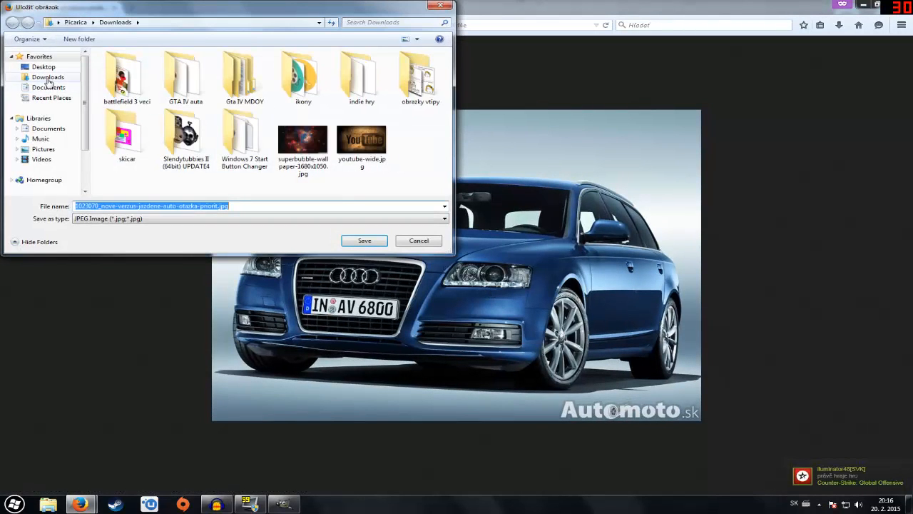
{"action": "left_click", "coordinate": [43, 66]}
{"action": "left_click", "coordinate": [364, 241]}
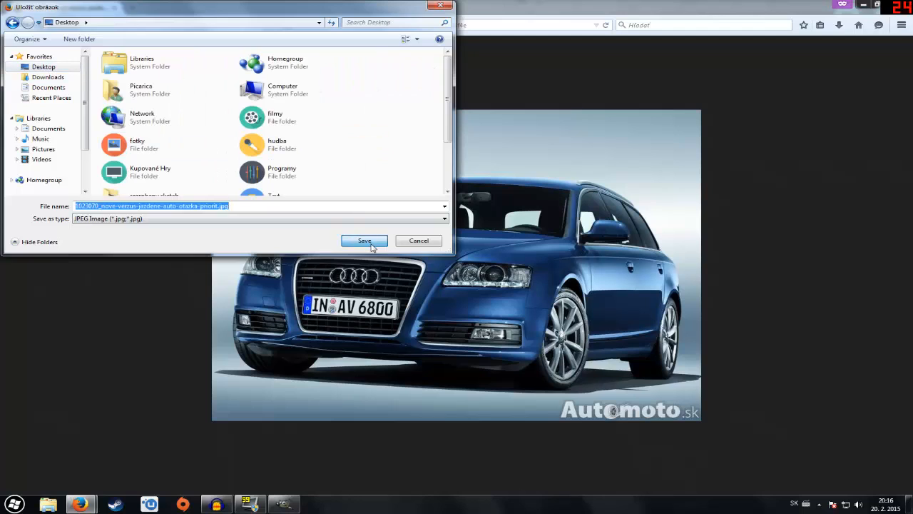
Search the web for "auto wallpaper" and open the hdcarwallpapers.com result.
{"action": "left_click", "coordinate": [109, 27]}
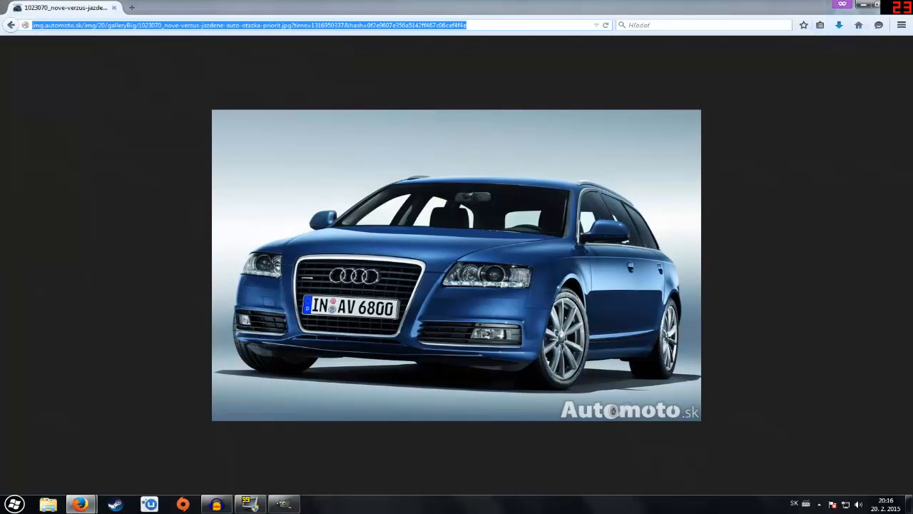
{"action": "type", "text": "auto wallpaper"}
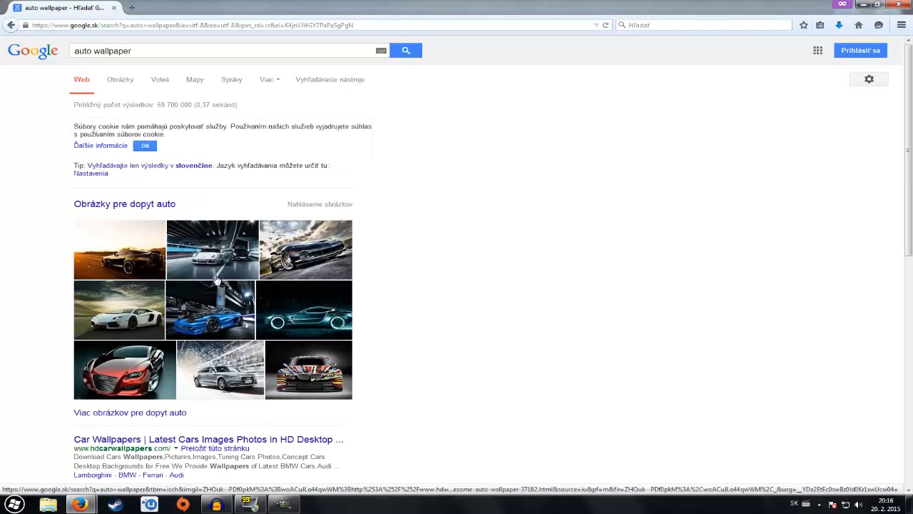
{"action": "scroll", "coordinate": [214, 280], "scroll_direction": "down", "scroll_amount": 2}
{"action": "left_click", "coordinate": [234, 273]}
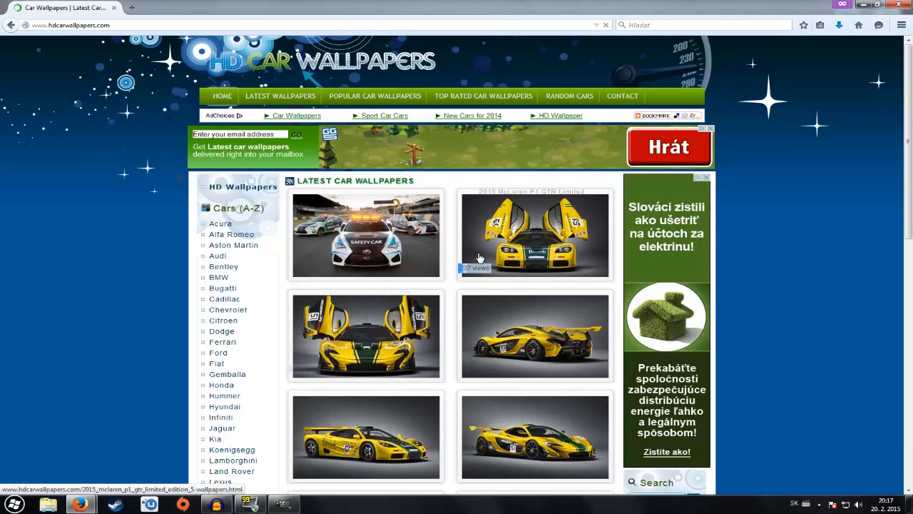
Browse the latest car wallpapers and open the page of the 2014 Honda FCV Concept.
{"action": "scroll", "coordinate": [450, 264], "scroll_direction": "down", "scroll_amount": 2}
{"action": "scroll", "coordinate": [451, 266], "scroll_direction": "down", "scroll_amount": 3}
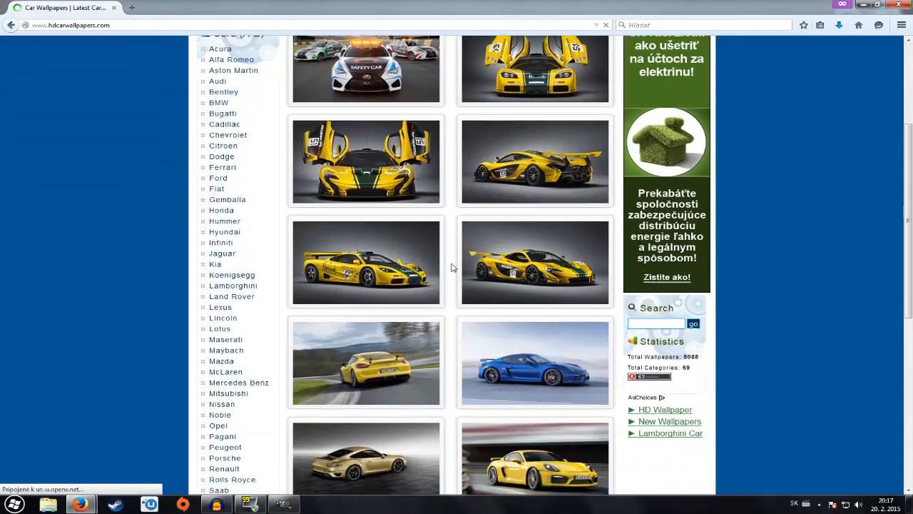
{"action": "scroll", "coordinate": [446, 314], "scroll_direction": "down", "scroll_amount": 2}
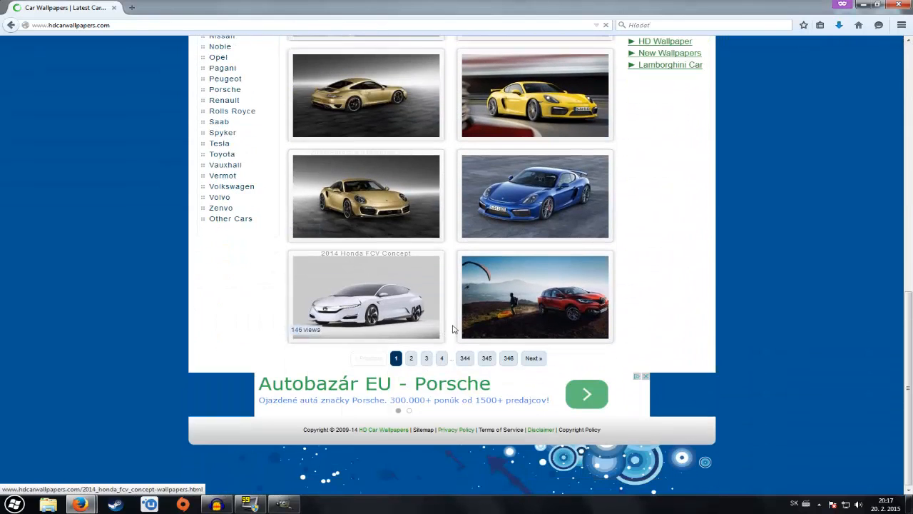
{"action": "left_click", "coordinate": [311, 321]}
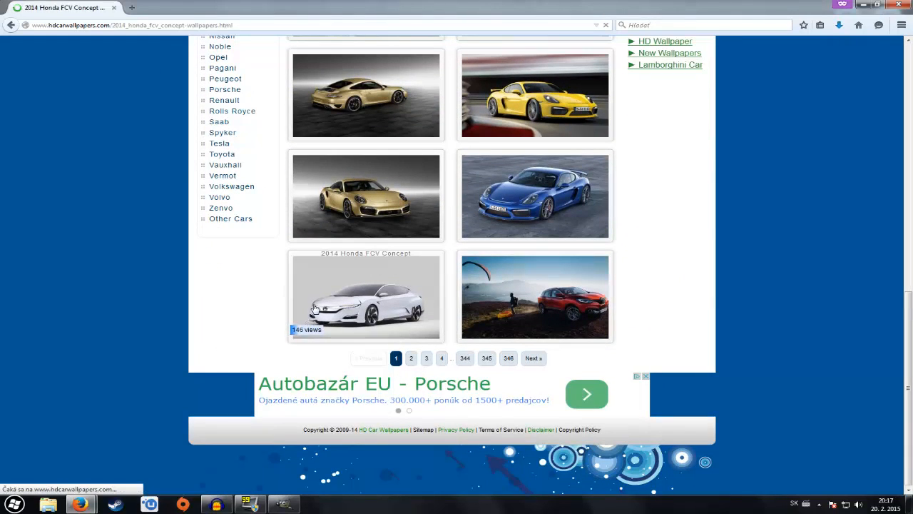
Download the 2014 Honda FCV Concept wallpaper in 1680 x 1050 and save it as a file.
{"action": "scroll", "coordinate": [326, 308], "scroll_direction": "down", "scroll_amount": 1}
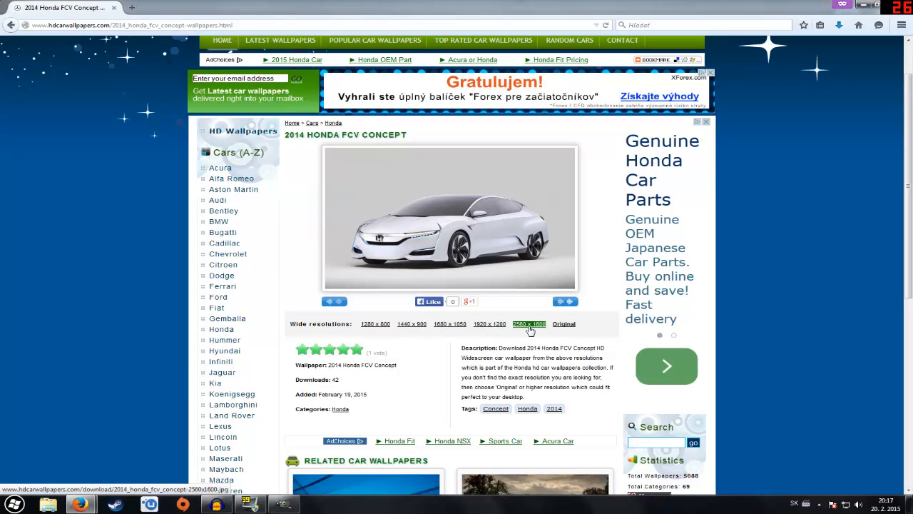
{"action": "left_click", "coordinate": [447, 327]}
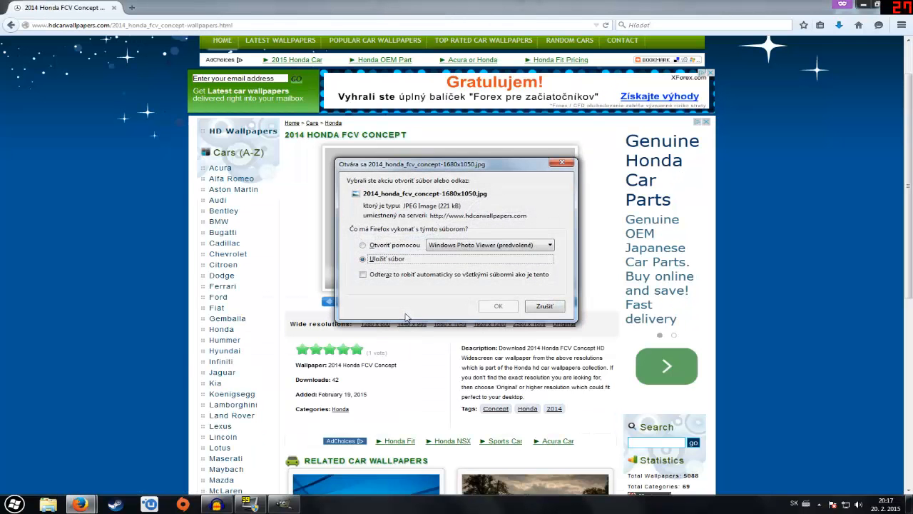
{"action": "left_click", "coordinate": [498, 306]}
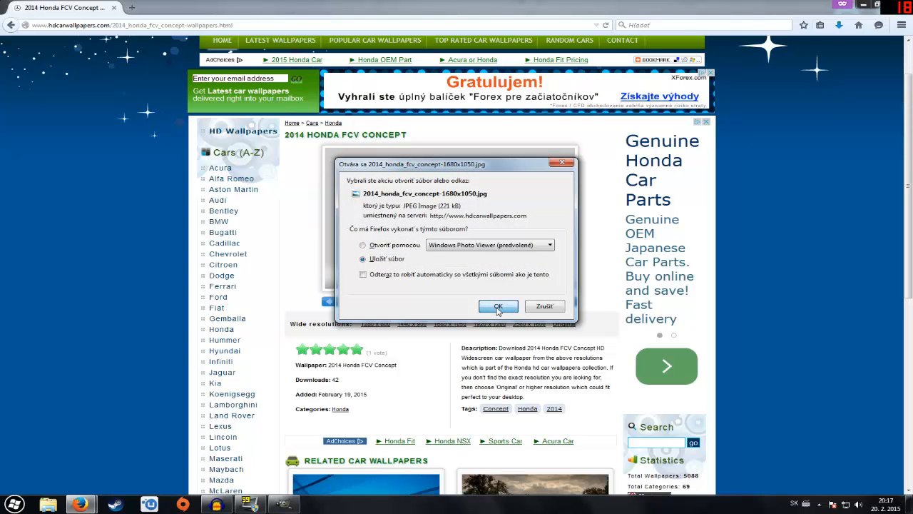
Minimize the browser on a blank page and move the Audi picture's desktop icon next to GIMP's toolbox.
{"action": "left_click", "coordinate": [130, 9]}
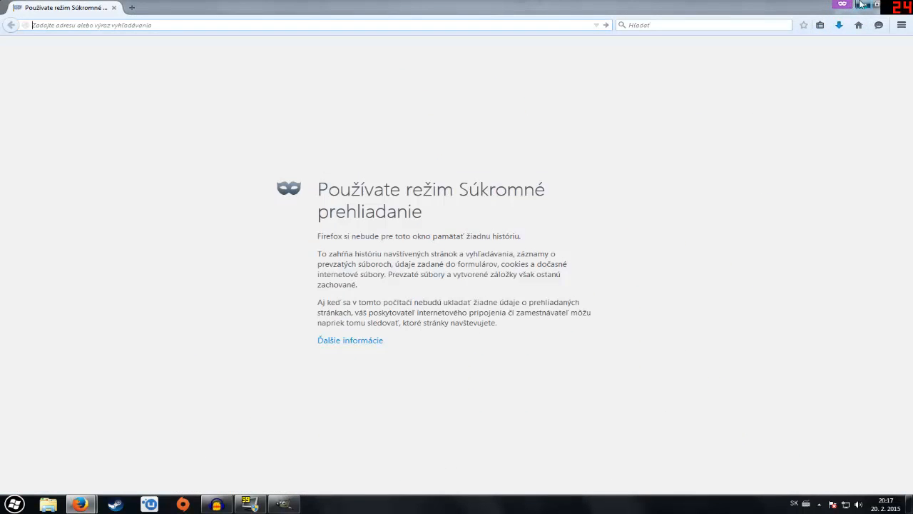
{"action": "left_click", "coordinate": [861, 5]}
{"action": "left_click_drag", "start_coordinate": [19, 20], "coordinate": [184, 121]}
Look into the Downloads folder from the user's home folder and minimize the file window.
{"action": "key", "text": "super"}
{"action": "left_click", "coordinate": [191, 292]}
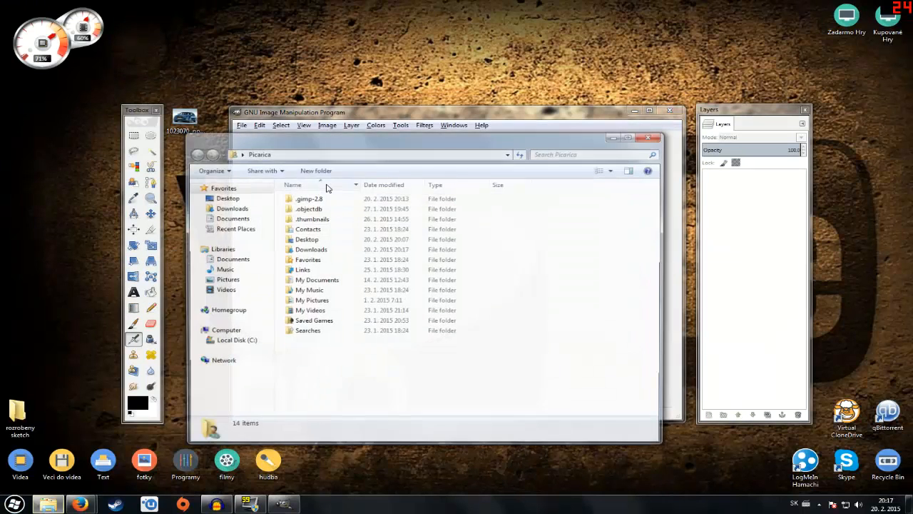
{"action": "left_click", "coordinate": [229, 208]}
{"action": "left_click", "coordinate": [614, 136]}
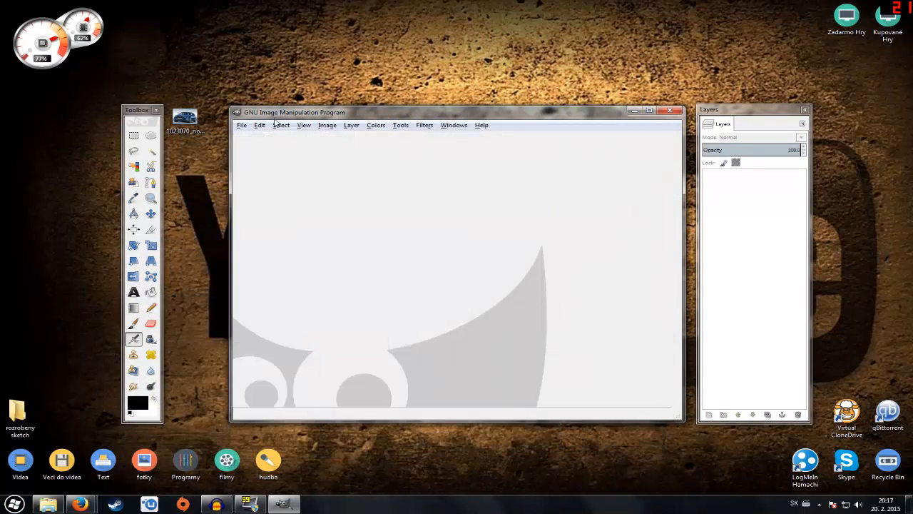
Open the desktop's blue Audi photo in GIMP, try 800% and 25% zoom, and set the zoom to 50%.
{"action": "left_click_drag", "start_coordinate": [184, 119], "coordinate": [469, 186]}
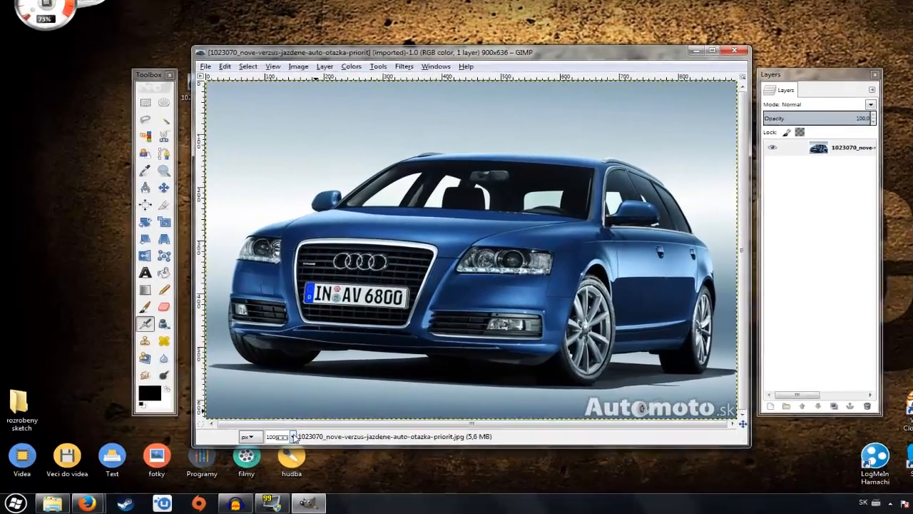
{"action": "left_click", "coordinate": [293, 437]}
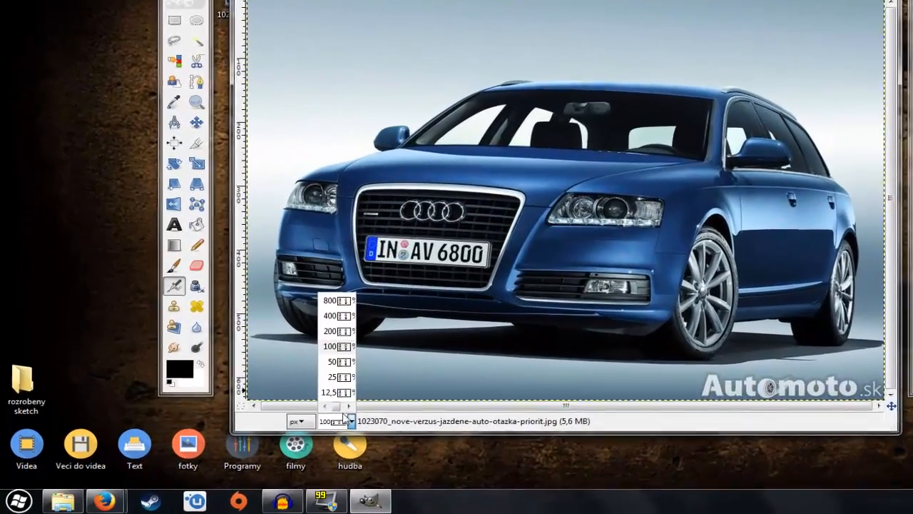
{"action": "left_click", "coordinate": [278, 335]}
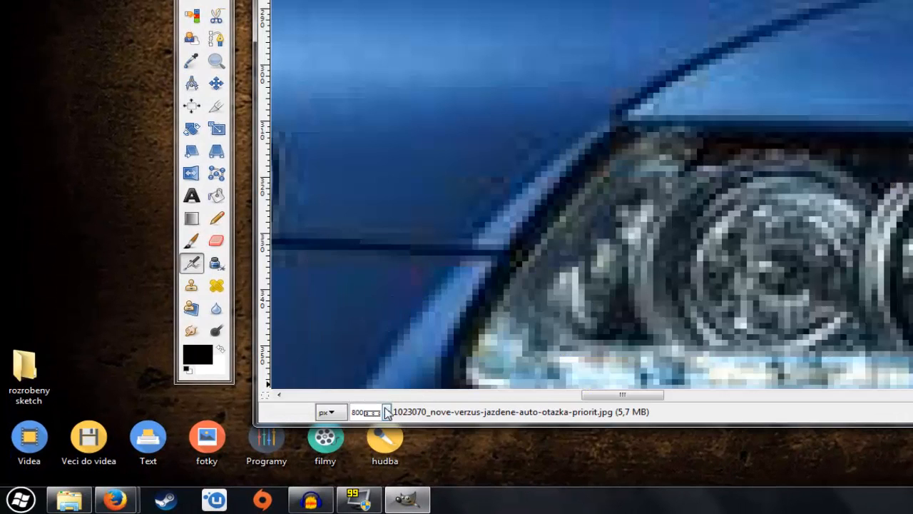
{"action": "left_click", "coordinate": [386, 412]}
{"action": "left_click", "coordinate": [366, 361]}
{"action": "left_click", "coordinate": [386, 414]}
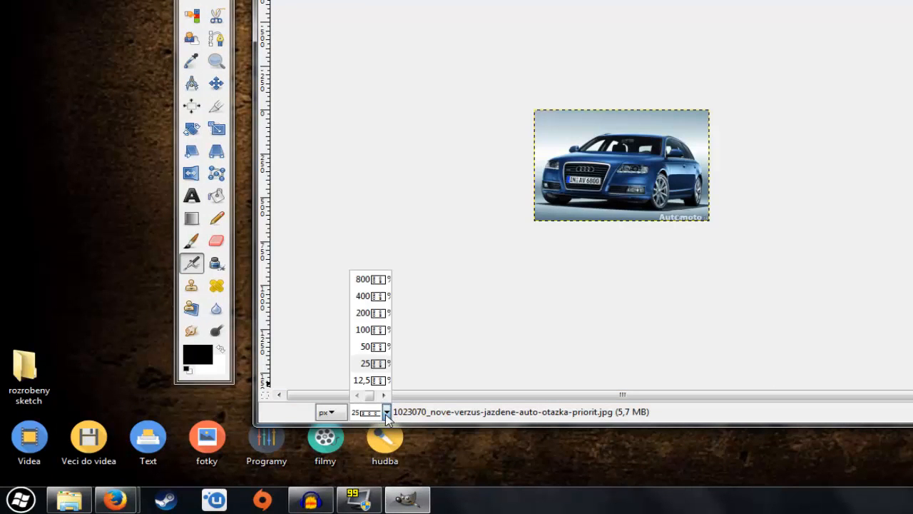
{"action": "left_click", "coordinate": [368, 347]}
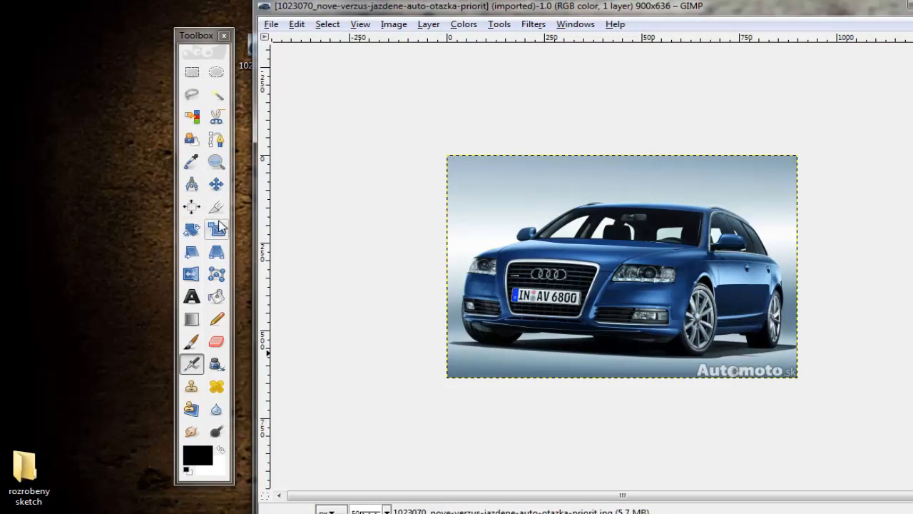
Nudge the Audi layer slightly with the Move tool, undo the move, and look up the Undo command.
{"action": "left_click", "coordinate": [215, 184]}
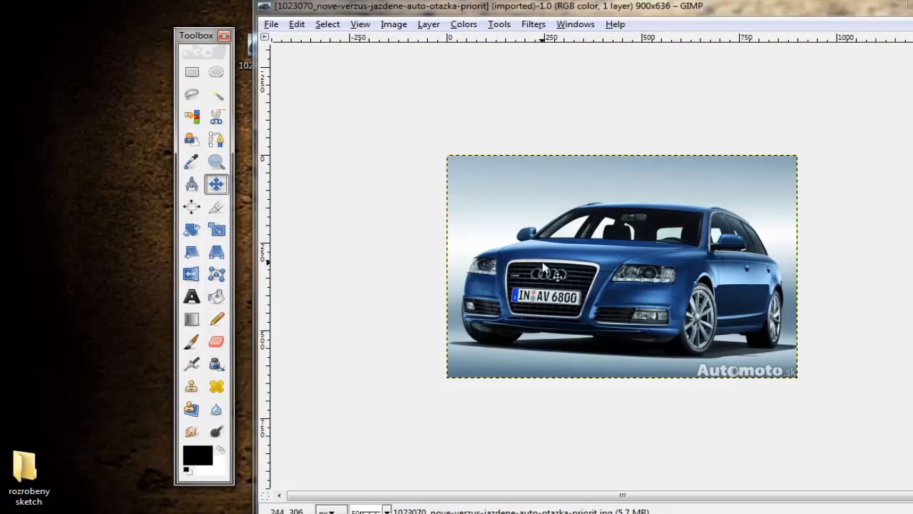
{"action": "mouse_move", "coordinate": [544, 264]}
{"action": "left_mouse_down"}
{"action": "mouse_move", "coordinate": [550, 274]}
{"action": "mouse_move", "coordinate": [527, 266]}
{"action": "mouse_move", "coordinate": [550, 274]}
{"action": "left_mouse_up"}
{"action": "key", "text": "ctrl+z"}
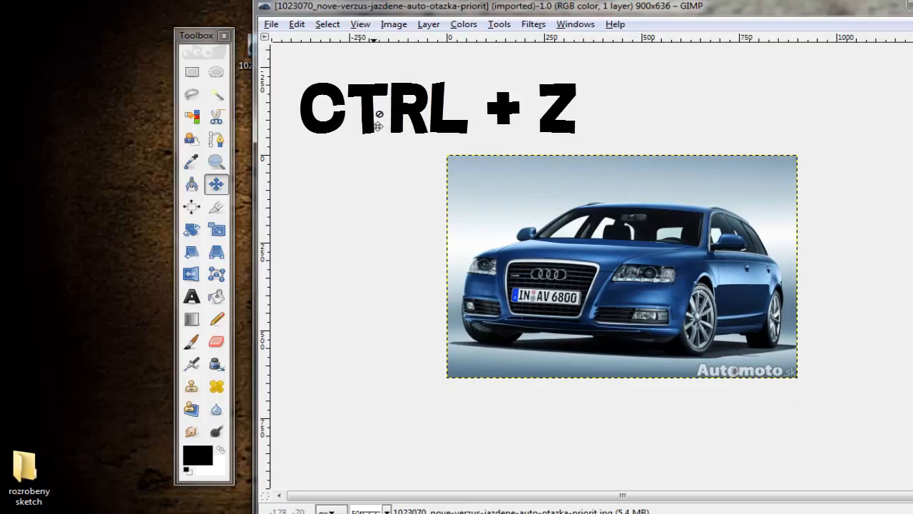
{"action": "left_click", "coordinate": [297, 24]}
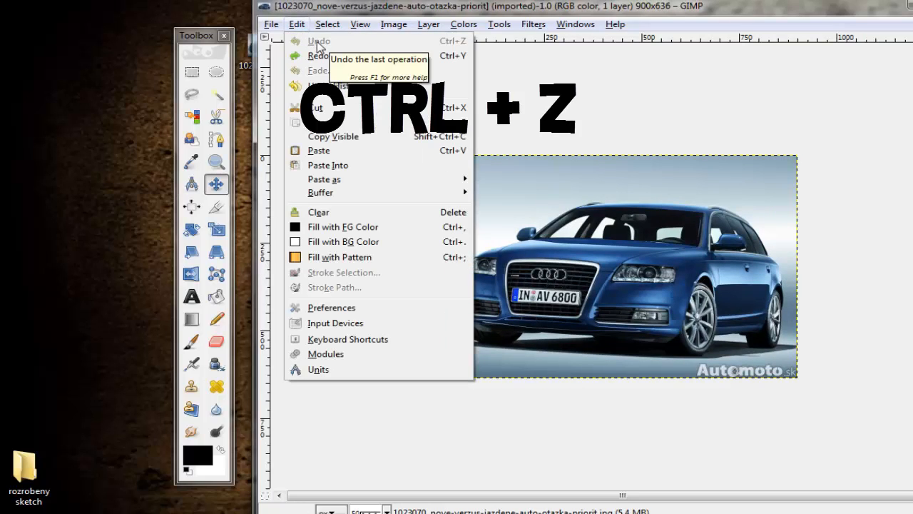
{"action": "left_click", "coordinate": [585, 78]}
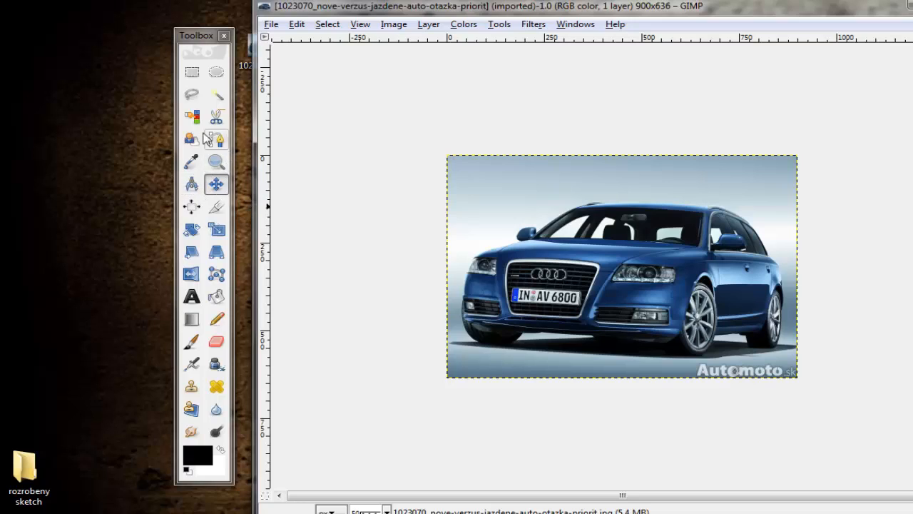
Select a rectangle over the car's hood and grille, delete its contents, and undo the deletion.
{"action": "left_click", "coordinate": [187, 74]}
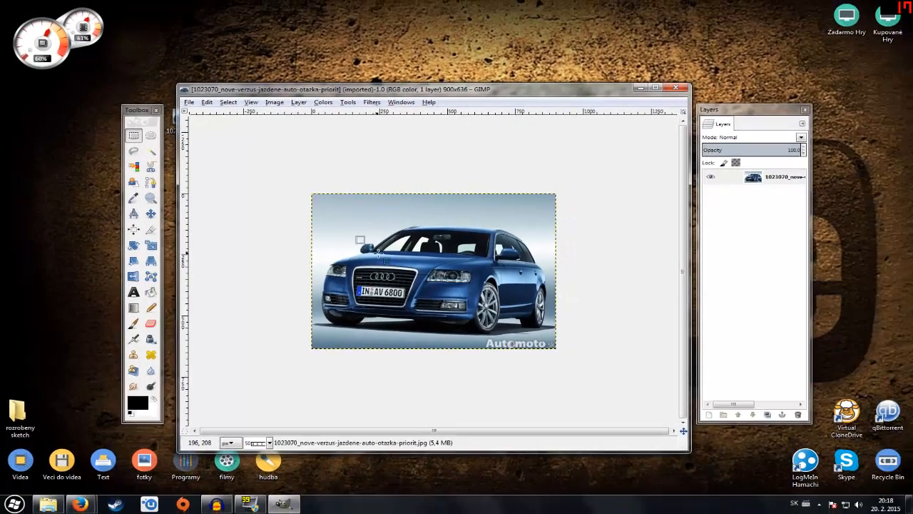
{"action": "left_click_drag", "start_coordinate": [439, 235], "coordinate": [497, 279]}
{"action": "left_click_drag", "start_coordinate": [416, 283], "coordinate": [415, 282]}
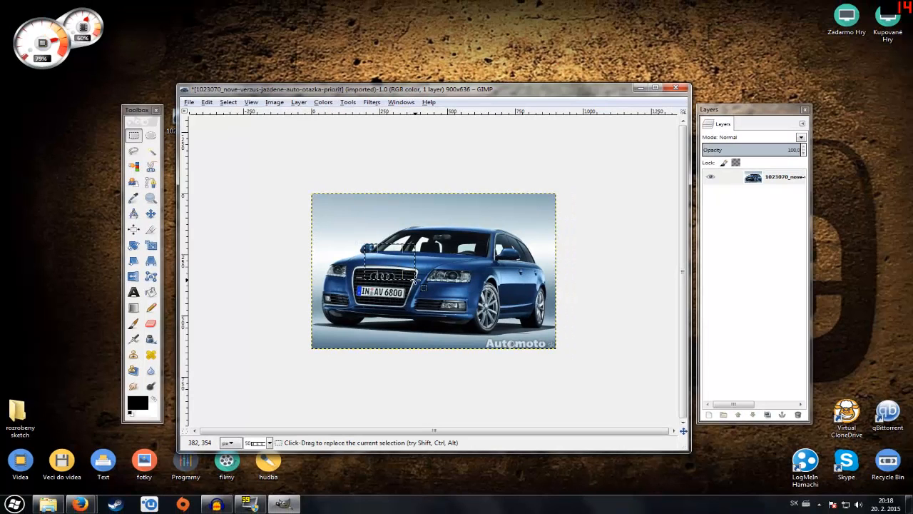
{"action": "key", "text": "Delete"}
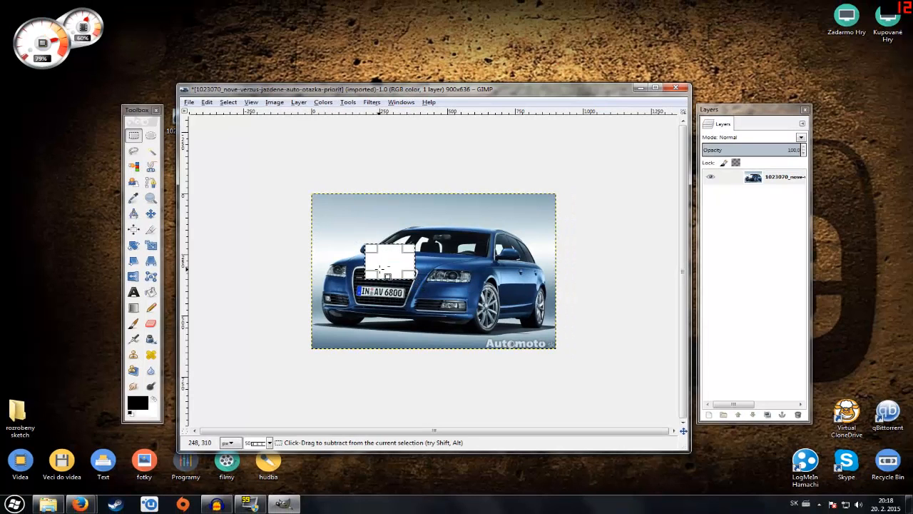
{"action": "key", "text": "ctrl+z"}
Add an alpha channel to the Audi photo layer.
{"action": "left_click", "coordinate": [748, 177]}
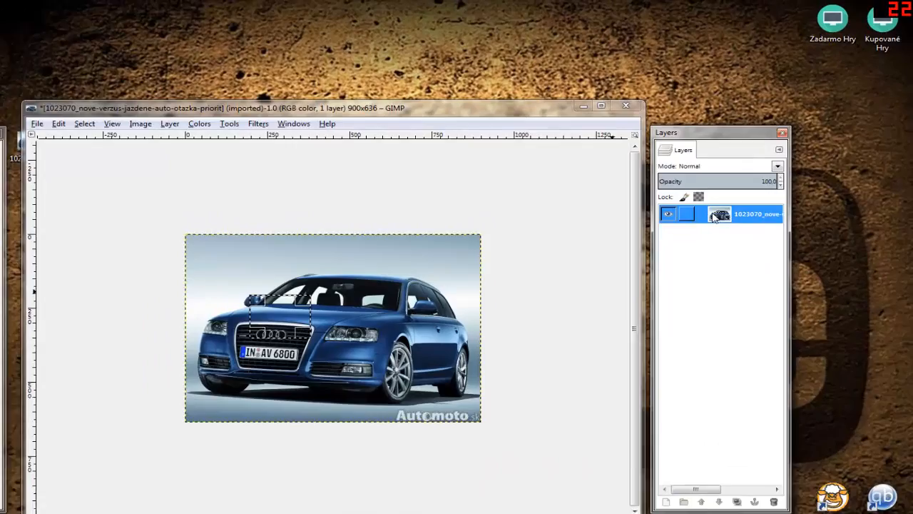
{"action": "right_click", "coordinate": [714, 218]}
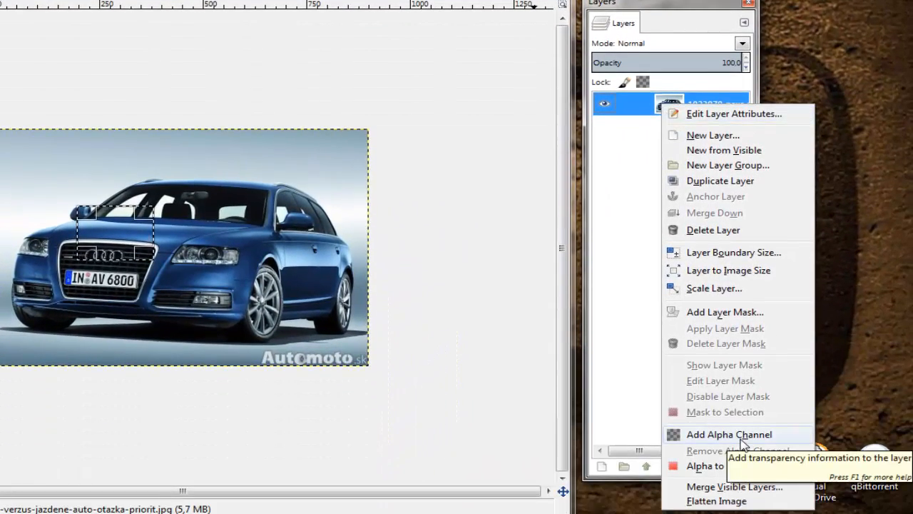
{"action": "left_click", "coordinate": [713, 437]}
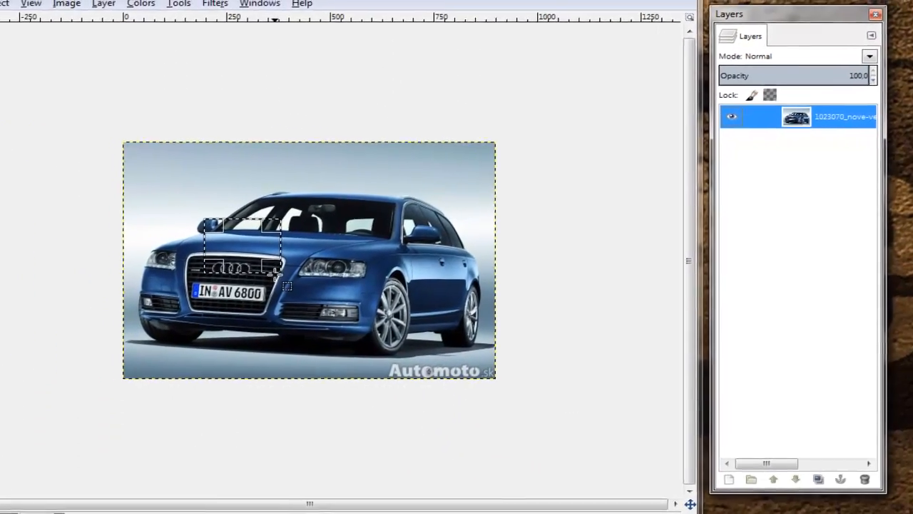
Delete the selected rectangle to transparency, undo the deletion, and drop the selection.
{"action": "key", "text": "Delete"}
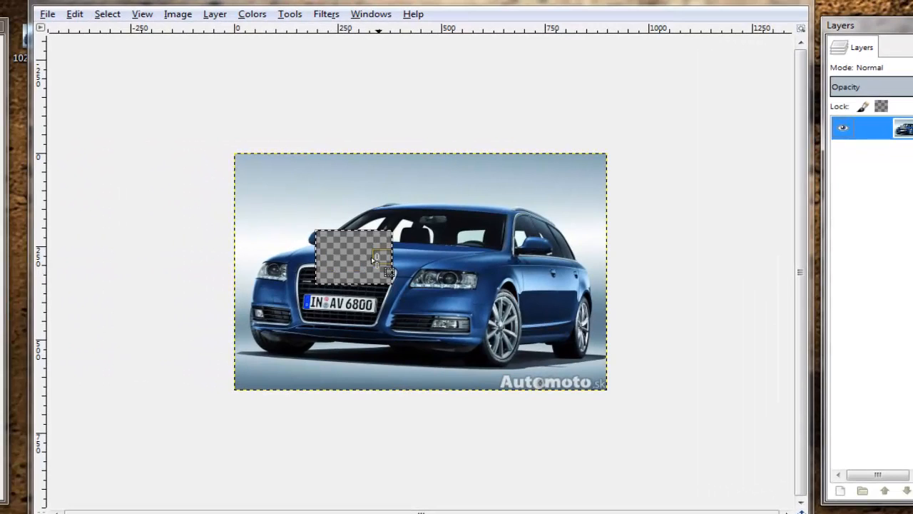
{"action": "key", "text": "ctrl+z"}
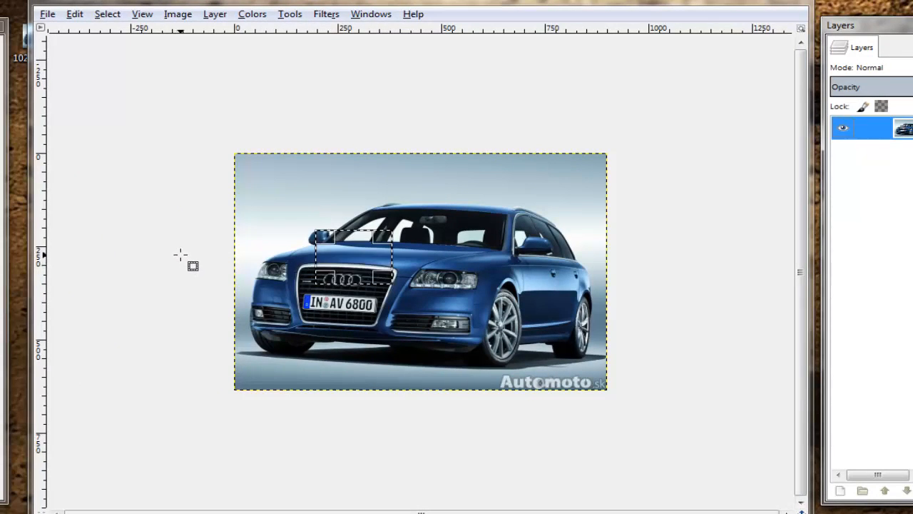
{"action": "left_click", "coordinate": [152, 277]}
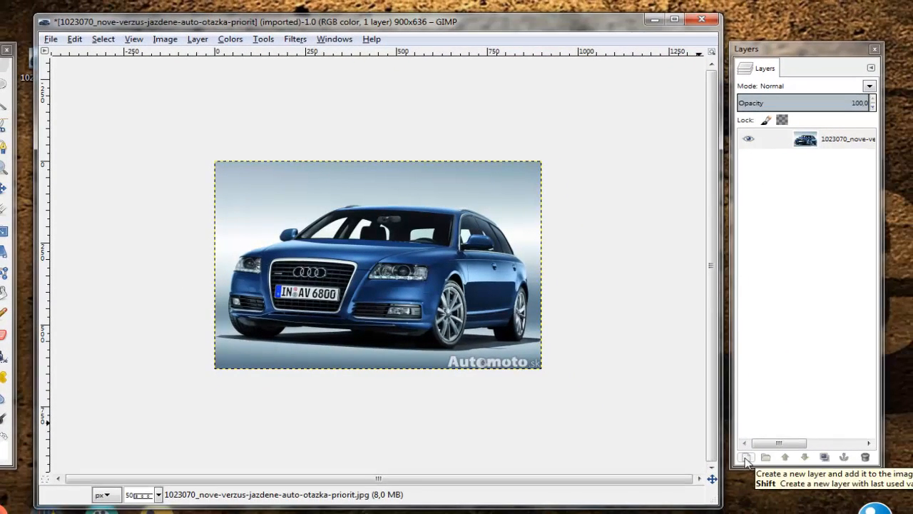
Select a rectangle around the car's hood and grille and set the Bucket Fill foreground color to bright green 06ff00.
{"action": "left_click_drag", "start_coordinate": [261, 222], "coordinate": [380, 301]}
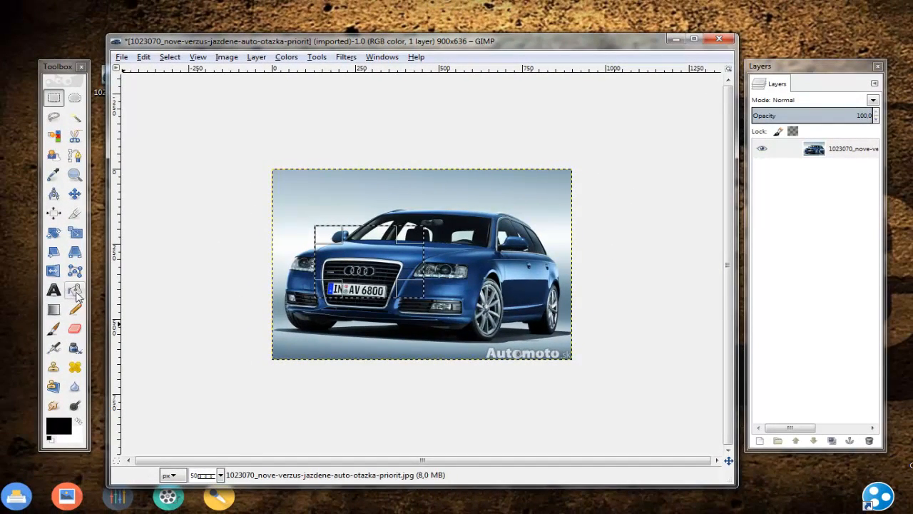
{"action": "left_click", "coordinate": [74, 289]}
{"action": "left_click", "coordinate": [57, 428]}
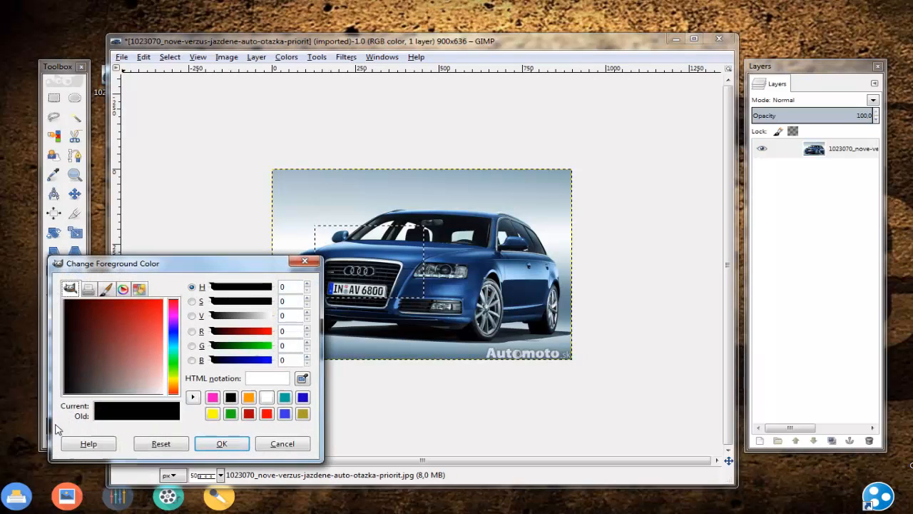
{"action": "left_click", "coordinate": [146, 315]}
{"action": "mouse_move", "coordinate": [162, 316]}
{"action": "left_mouse_down"}
{"action": "mouse_move", "coordinate": [100, 363]}
{"action": "mouse_move", "coordinate": [171, 323]}
{"action": "mouse_move", "coordinate": [173, 364]}
{"action": "mouse_move", "coordinate": [142, 312]}
{"action": "mouse_move", "coordinate": [162, 300]}
{"action": "left_mouse_up"}
{"action": "left_click", "coordinate": [221, 443]}
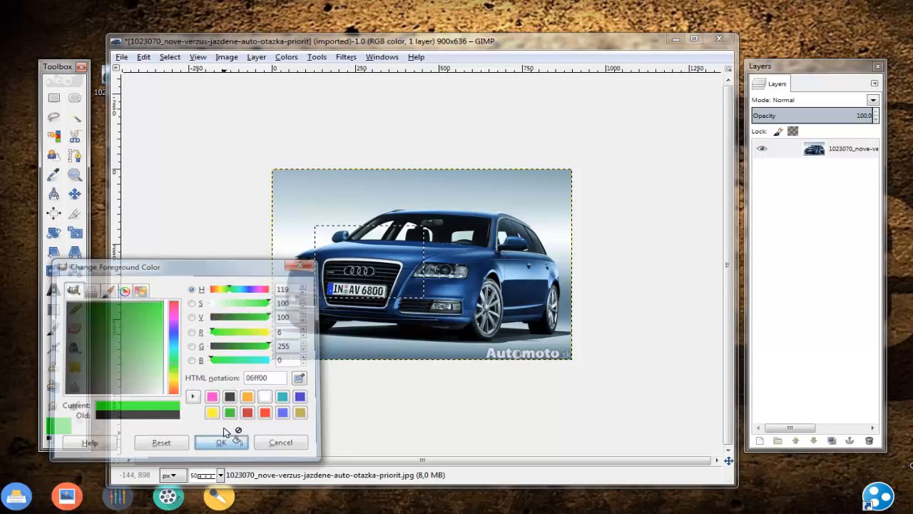
Bucket-fill parts of the hood and background inside the rectangle with green, and undo the fills and the selection.
{"action": "left_click", "coordinate": [365, 254]}
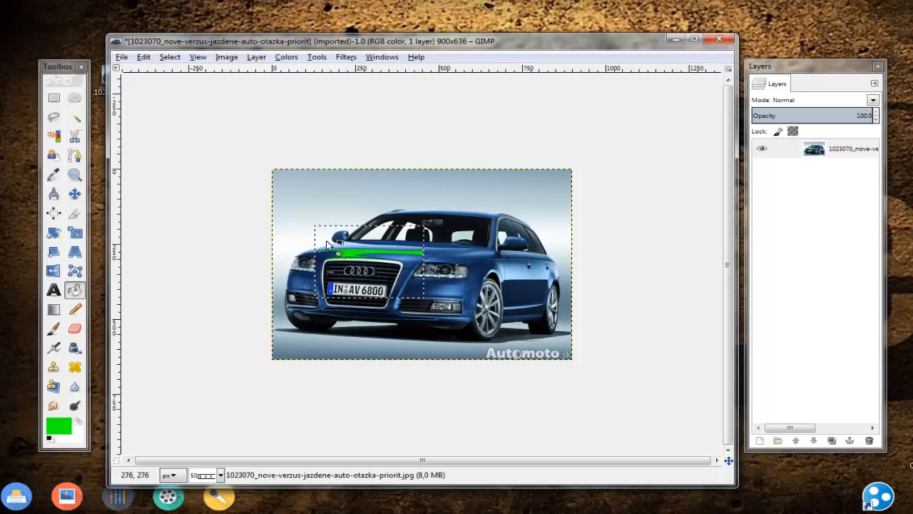
{"action": "left_click", "coordinate": [359, 257]}
{"action": "left_click", "coordinate": [358, 251]}
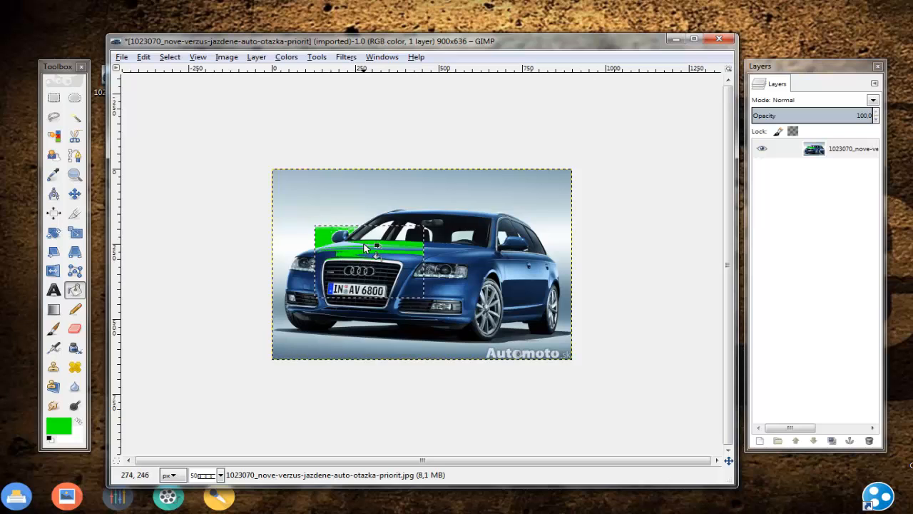
{"action": "key", "text": "ctrl+z"}
{"action": "key", "text": "ctrl+z"}
{"action": "key", "text": "ctrl+z"}
{"action": "key", "text": "ctrl+z"}
{"action": "key", "text": "ctrl+z"}
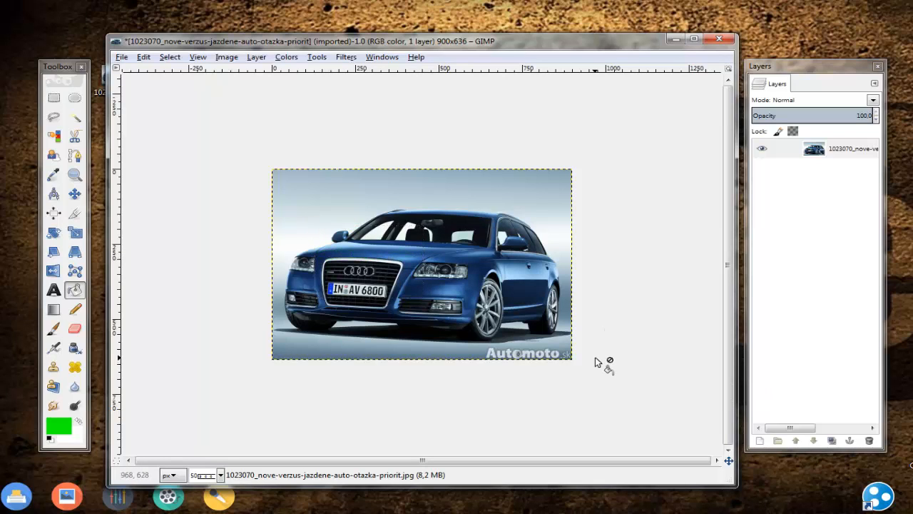
Create a transparent 900 x 636 px layer named "stvorscessafsafsadfasfa" above the Audi photo.
{"action": "left_click", "coordinate": [760, 440]}
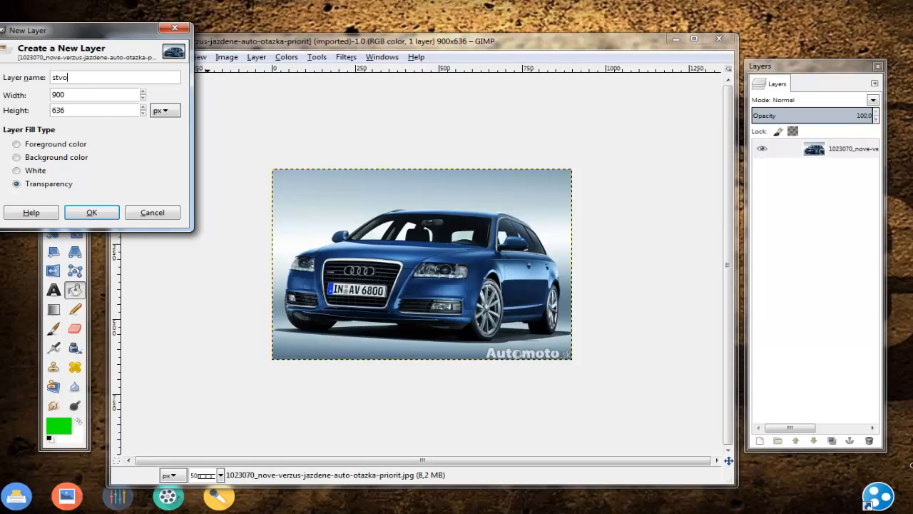
{"action": "type", "text": "stvorscessafsafsadfasfa"}
{"action": "key", "text": "Return"}
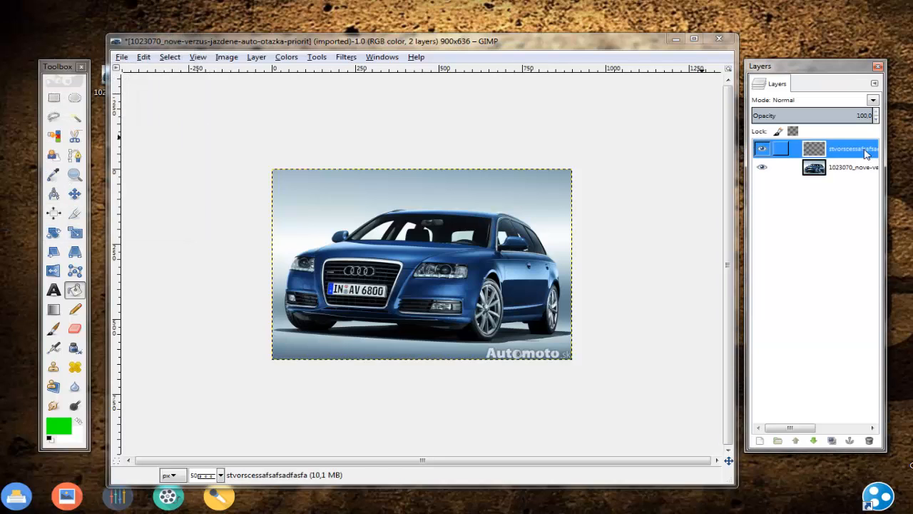
Fill a rectangular selection over the windshield and grille with green on the new layer, and toggle that layer's visibility.
{"action": "left_click", "coordinate": [54, 98]}
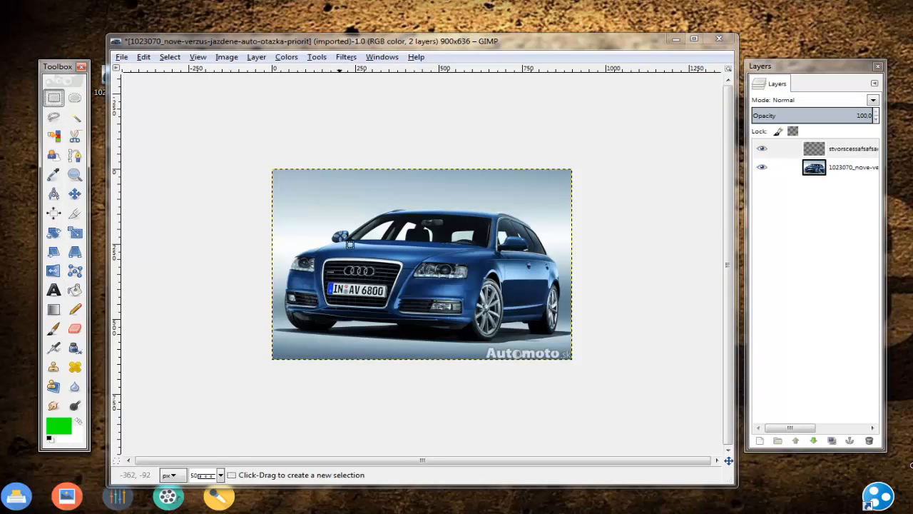
{"action": "left_click_drag", "start_coordinate": [317, 218], "coordinate": [432, 287]}
{"action": "left_click", "coordinate": [74, 289]}
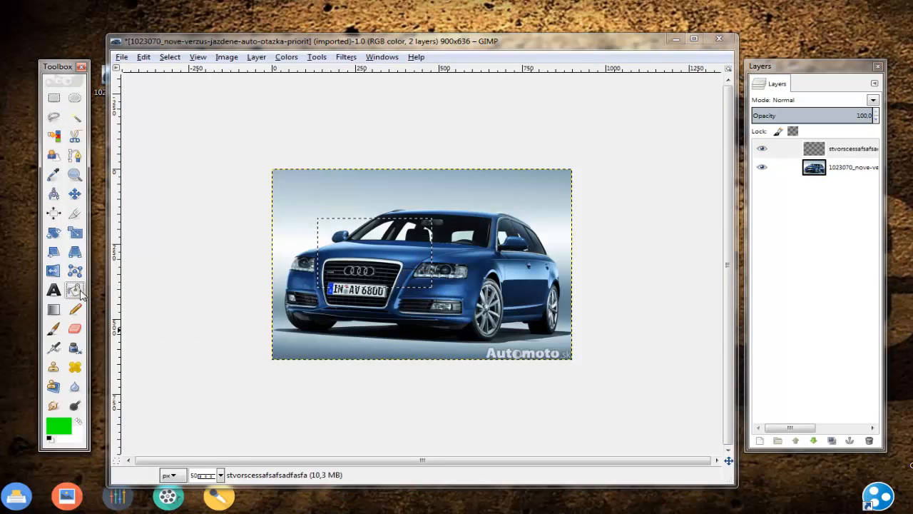
{"action": "left_click", "coordinate": [398, 254]}
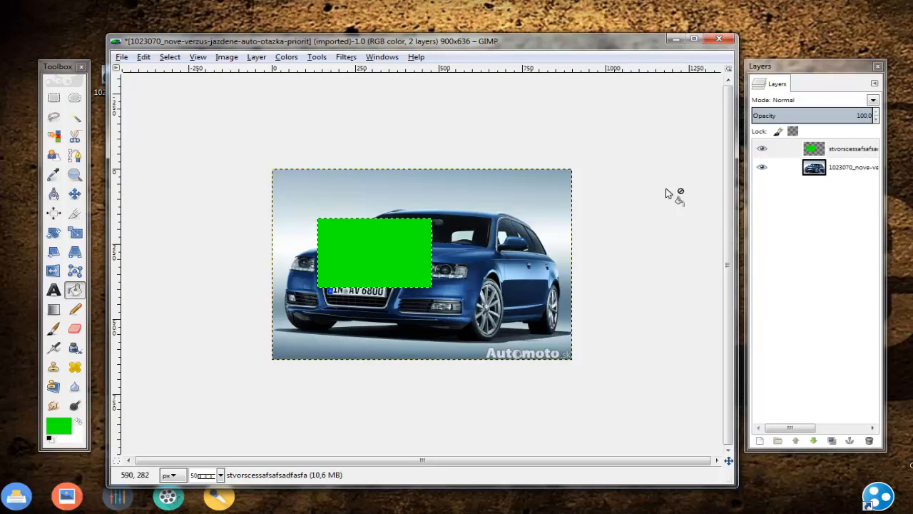
{"action": "left_click", "coordinate": [762, 150]}
{"action": "left_click", "coordinate": [762, 149]}
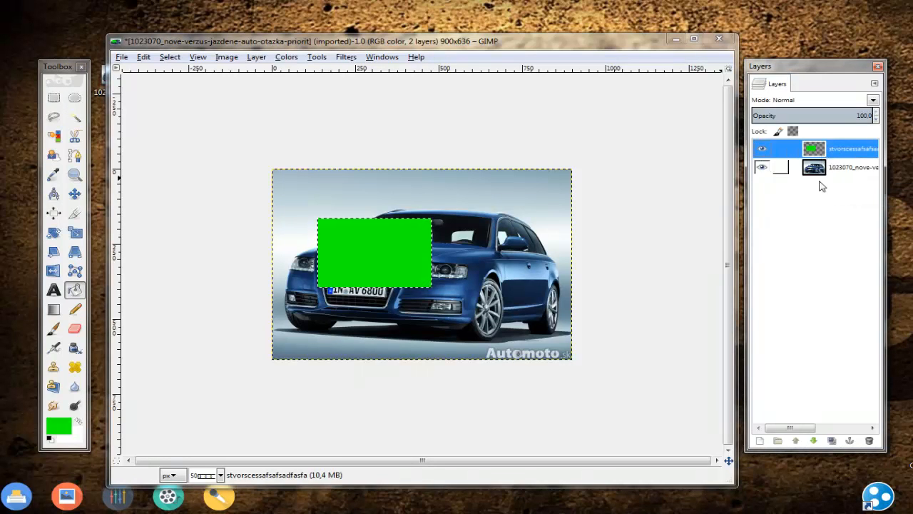
Drop the selection and move the green rectangle's layer slightly left and down over the car.
{"action": "left_click", "coordinate": [75, 193]}
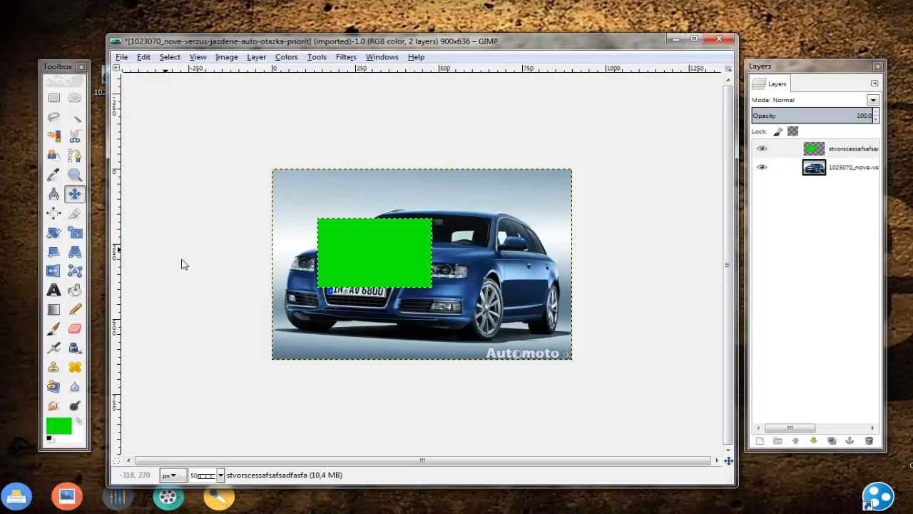
{"action": "right_click", "coordinate": [171, 255]}
{"action": "mouse_move", "coordinate": [218, 288]}
{"action": "left_click", "coordinate": [328, 314]}
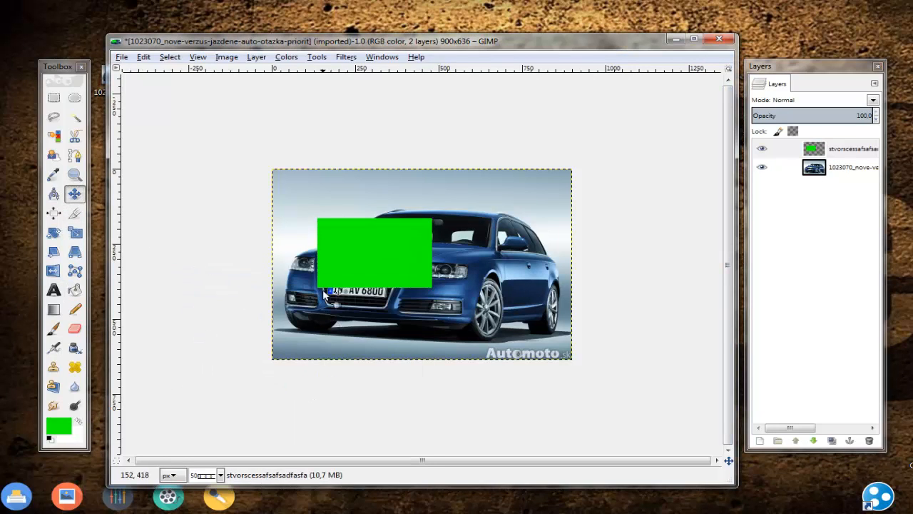
{"action": "mouse_move", "coordinate": [371, 261]}
{"action": "left_mouse_down"}
{"action": "mouse_move", "coordinate": [400, 271]}
{"action": "mouse_move", "coordinate": [381, 265]}
{"action": "mouse_move", "coordinate": [421, 261]}
{"action": "mouse_move", "coordinate": [368, 260]}
{"action": "left_mouse_up"}
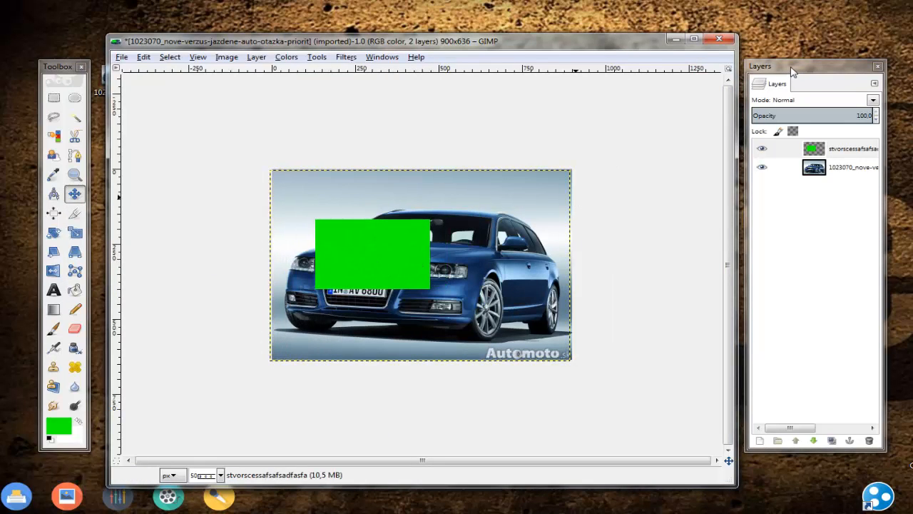
Reorder the layers so the green rectangle's layer lies below the Audi photo.
{"action": "left_click_drag", "start_coordinate": [791, 67], "coordinate": [789, 72]}
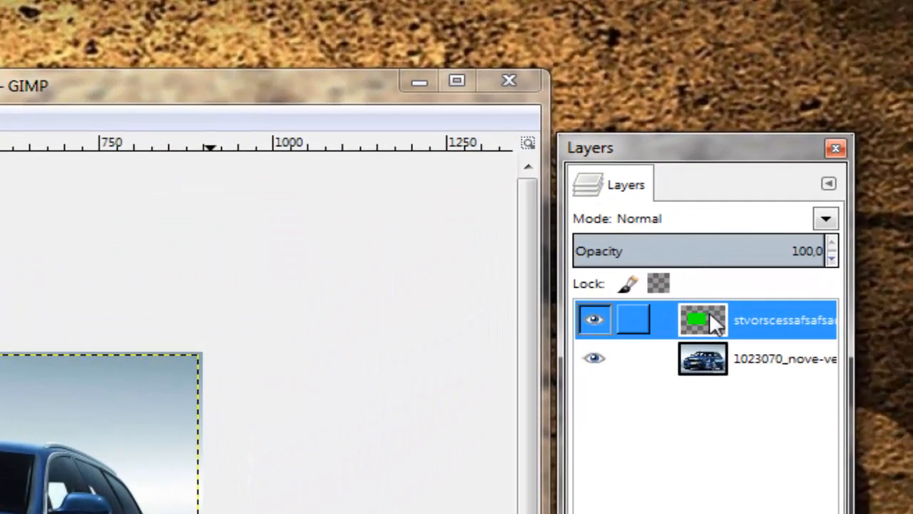
{"action": "left_click_drag", "start_coordinate": [709, 312], "coordinate": [713, 368]}
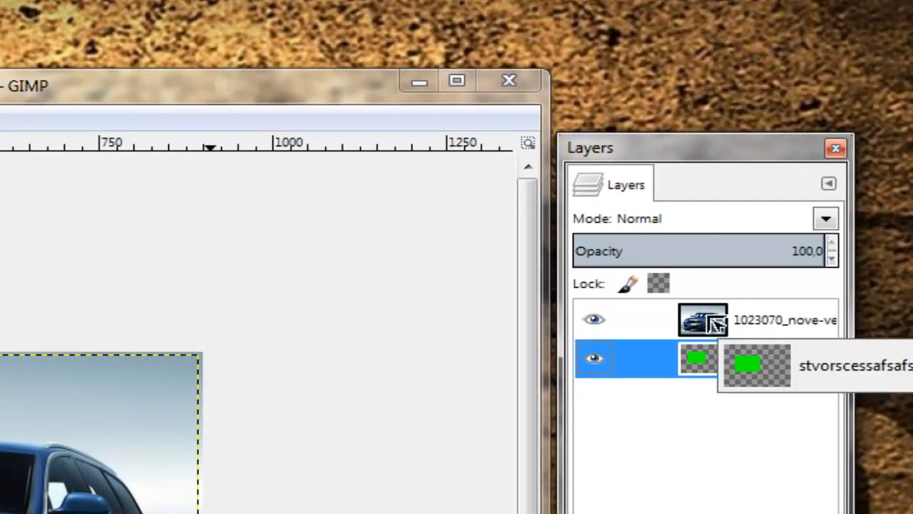
{"action": "left_click_drag", "start_coordinate": [715, 323], "coordinate": [720, 382]}
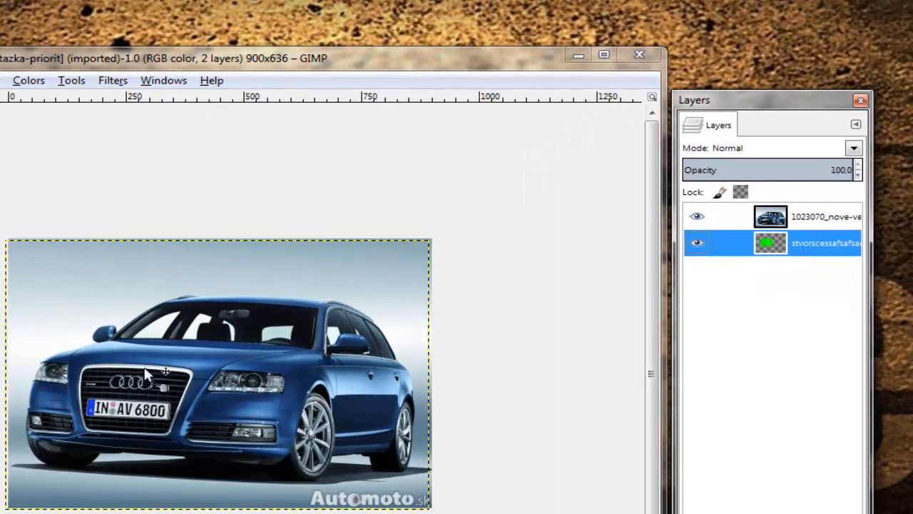
Try moving the Audi photo layer to the right and down, and undo the move.
{"action": "left_click_drag", "start_coordinate": [145, 373], "coordinate": [202, 377]}
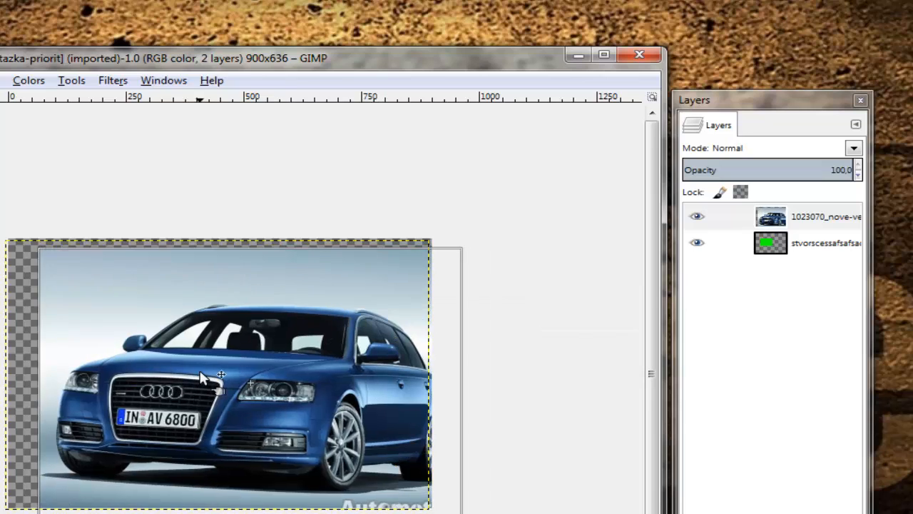
{"action": "key", "text": "ctrl+z"}
{"action": "left_click", "coordinate": [820, 222]}
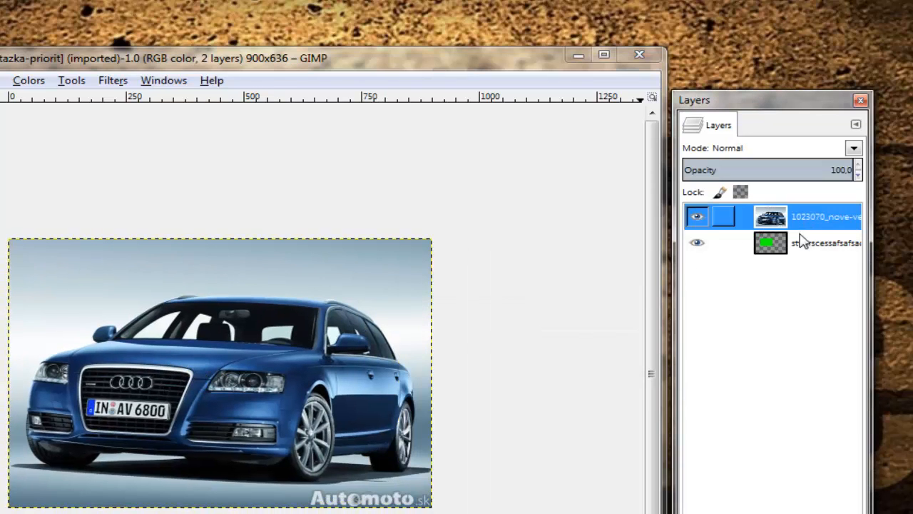
Toggle the Audi photo layer's visibility several times to view the green layer underneath, leaving the photo shown.
{"action": "left_click", "coordinate": [802, 242]}
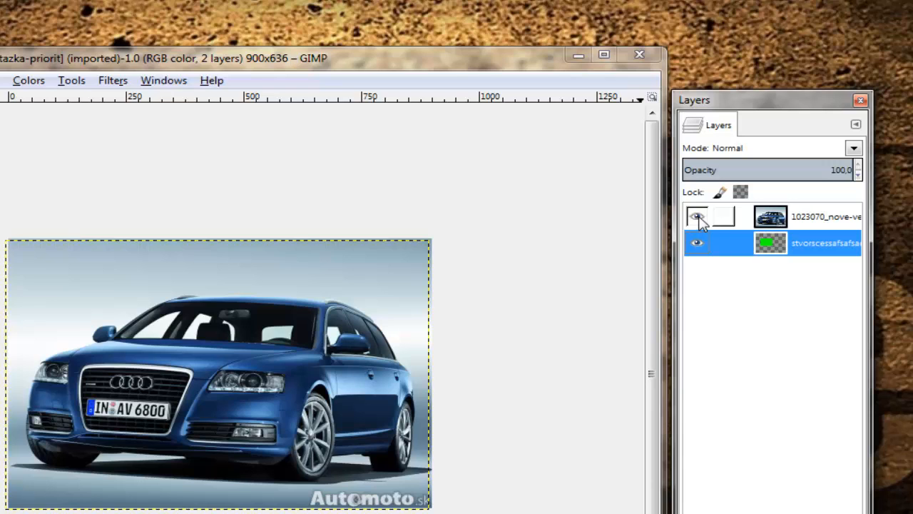
{"action": "left_click", "coordinate": [697, 217]}
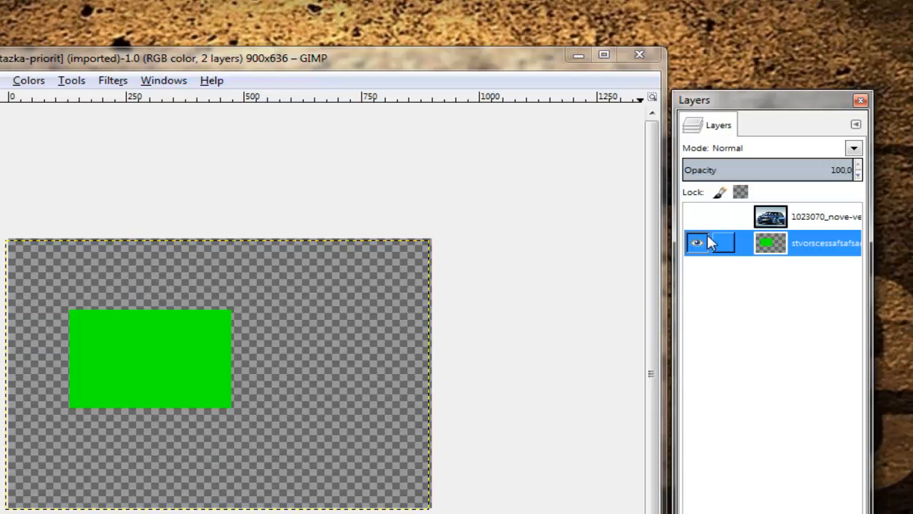
{"action": "left_click", "coordinate": [697, 216]}
{"action": "left_click", "coordinate": [697, 217]}
{"action": "left_click", "coordinate": [696, 217]}
{"action": "left_click", "coordinate": [698, 217]}
{"action": "left_click", "coordinate": [698, 218]}
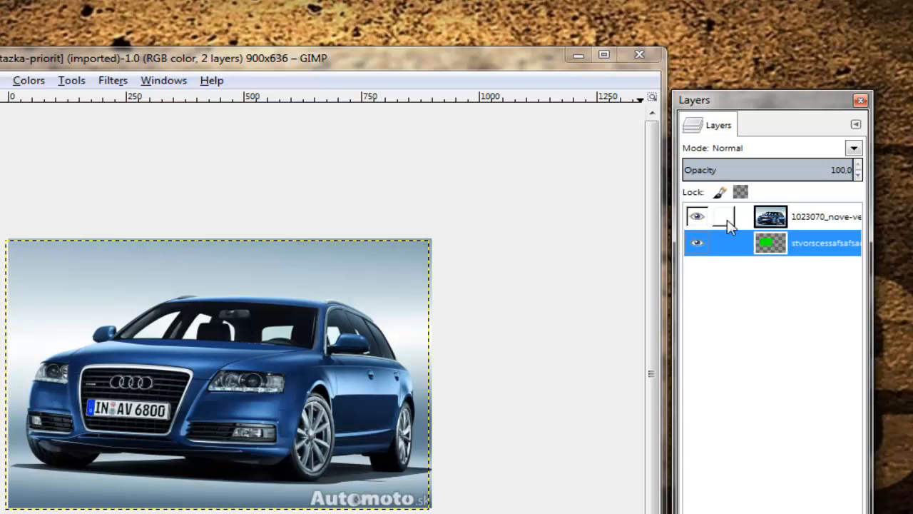
Link the two layers, try moving them together, and remove the links.
{"action": "left_click", "coordinate": [724, 243]}
{"action": "mouse_move", "coordinate": [323, 347]}
{"action": "left_mouse_down"}
{"action": "mouse_move", "coordinate": [147, 380]}
{"action": "mouse_move", "coordinate": [139, 394]}
{"action": "mouse_move", "coordinate": [356, 362]}
{"action": "mouse_move", "coordinate": [320, 357]}
{"action": "mouse_move", "coordinate": [361, 361]}
{"action": "mouse_move", "coordinate": [316, 359]}
{"action": "mouse_move", "coordinate": [338, 357]}
{"action": "left_mouse_up"}
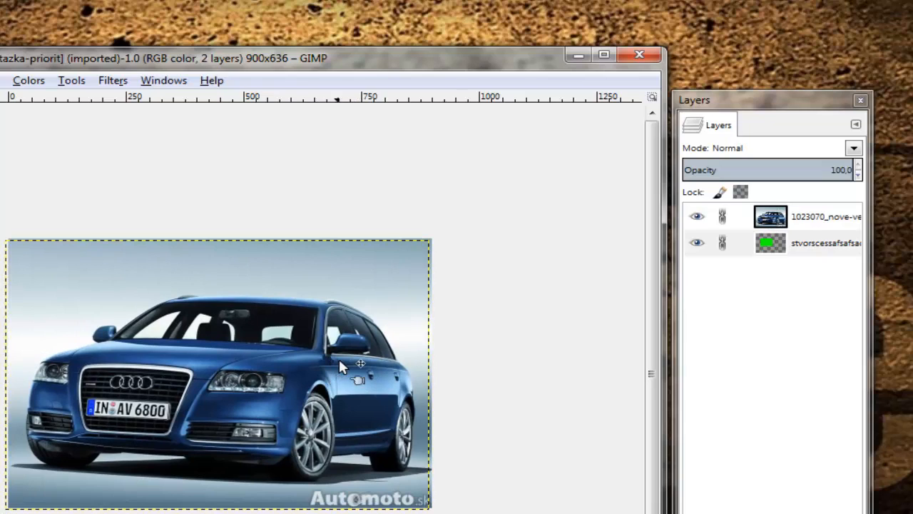
{"action": "left_click", "coordinate": [722, 245]}
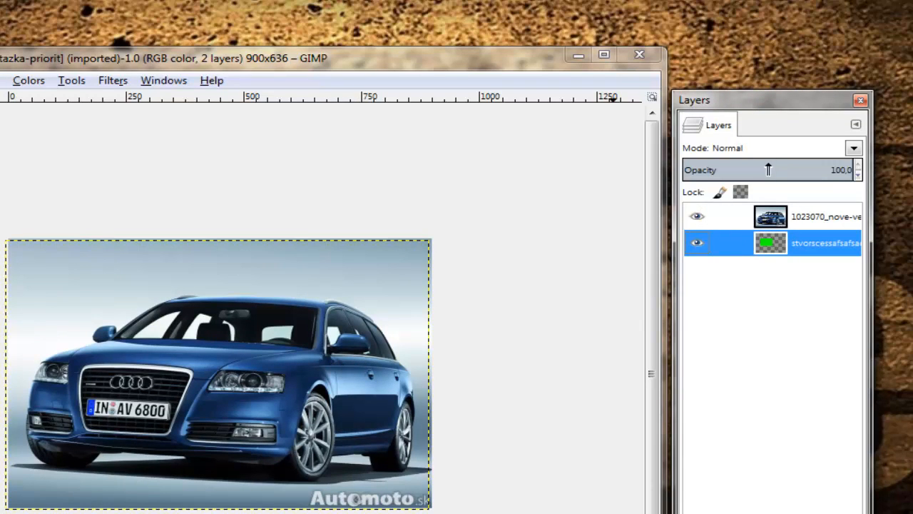
Lower the Audi photo layer's opacity, set the green layer's opacity to 78, and place the green layer above the photo.
{"action": "left_click", "coordinate": [773, 209]}
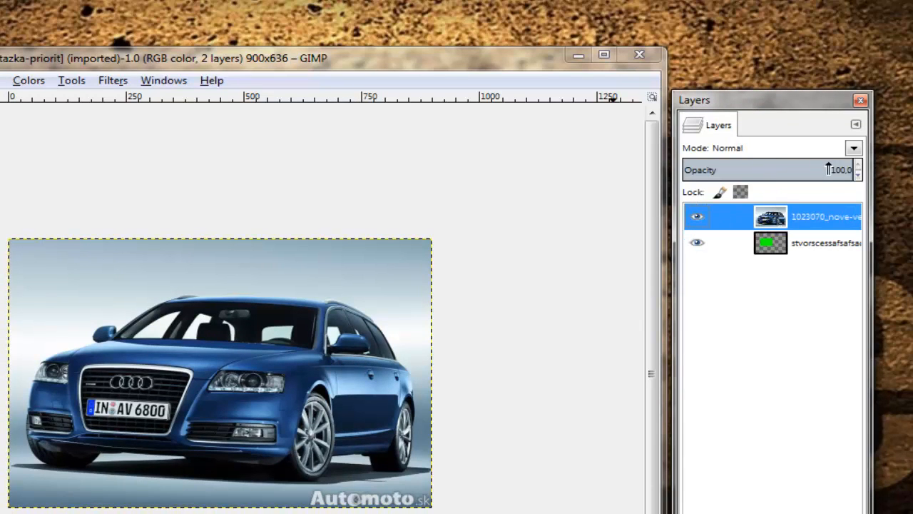
{"action": "left_click_drag", "start_coordinate": [839, 169], "coordinate": [816, 169]}
{"action": "left_click", "coordinate": [805, 244]}
{"action": "left_click", "coordinate": [703, 242]}
{"action": "left_click_drag", "start_coordinate": [703, 242], "coordinate": [695, 214]}
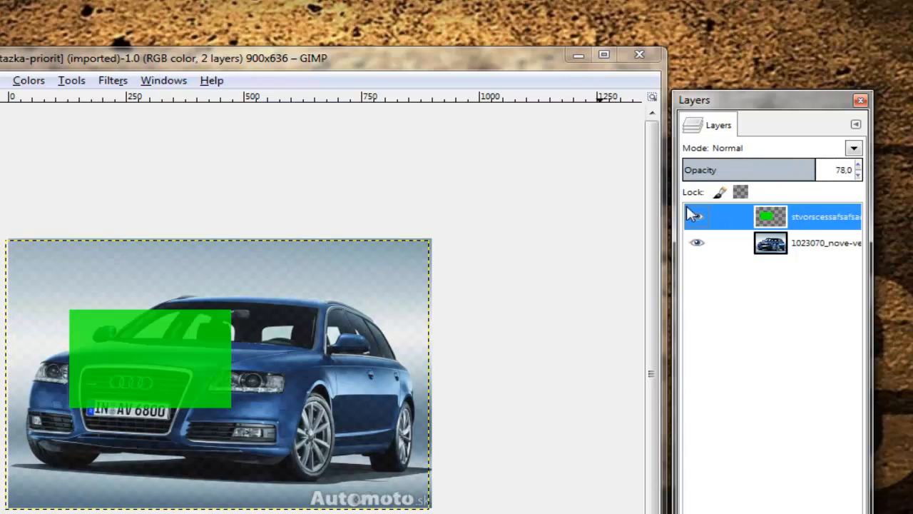
Restore the opacity of both the green layer and the Audi photo layer to 100.
{"action": "left_click_drag", "start_coordinate": [813, 167], "coordinate": [878, 195]}
{"action": "left_click", "coordinate": [794, 246]}
{"action": "left_click", "coordinate": [806, 217]}
{"action": "left_click", "coordinate": [800, 242]}
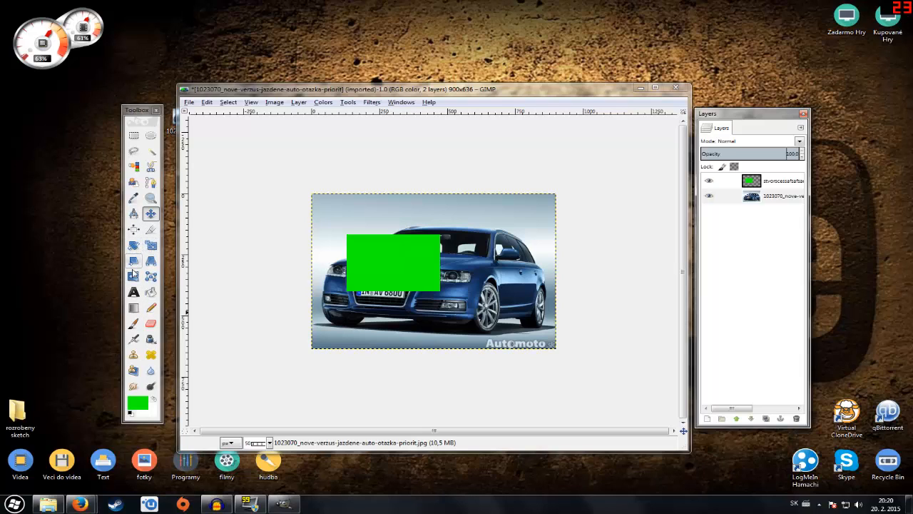
Try stretching the green layer freely with the Scale tool to 1260 x 524 and 398 x 528 px, and return it to 900 x 636.
{"action": "left_click", "coordinate": [151, 245]}
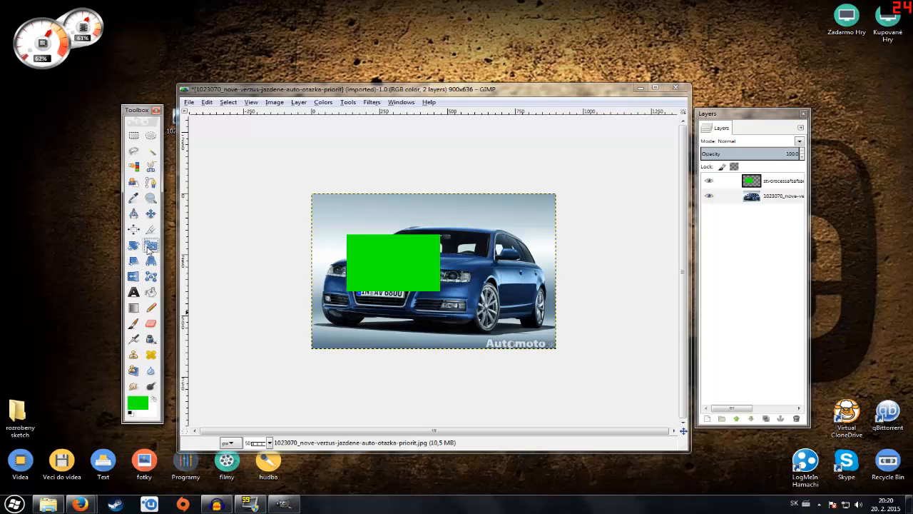
{"action": "left_click", "coordinate": [752, 180]}
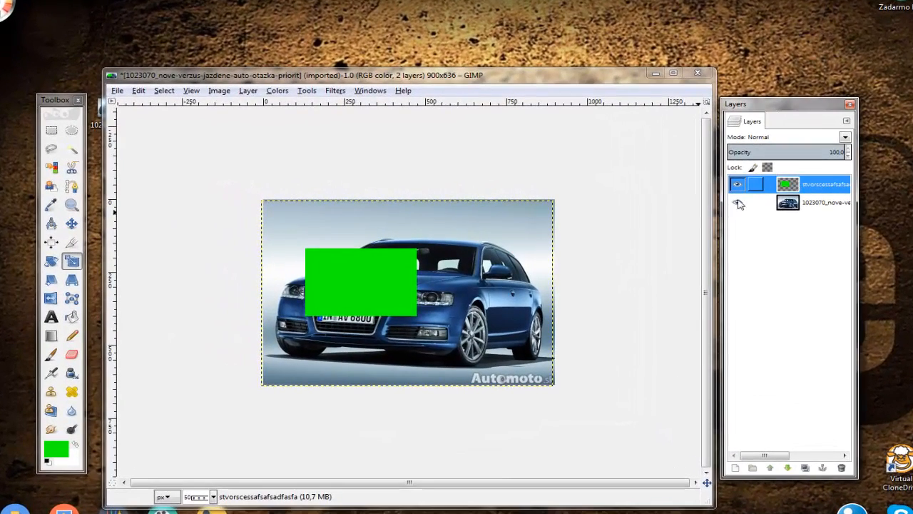
{"action": "left_click", "coordinate": [367, 289]}
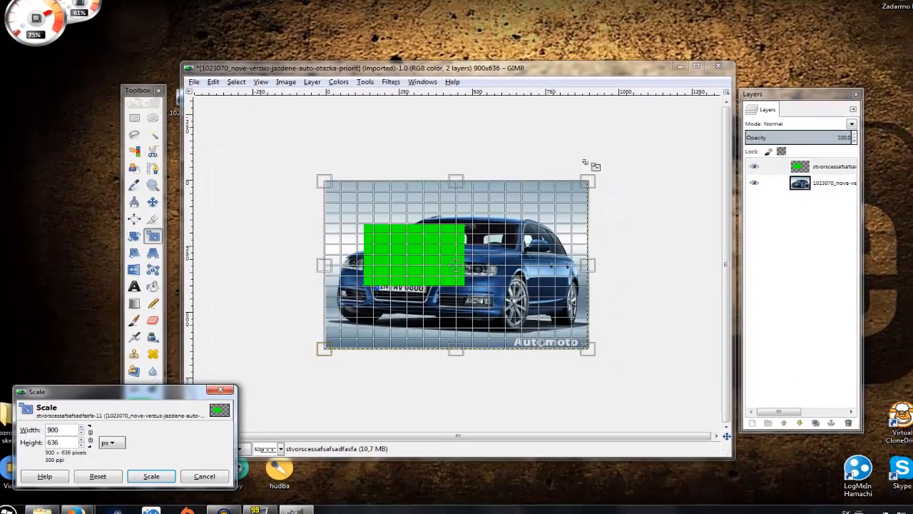
{"action": "left_click_drag", "start_coordinate": [586, 181], "coordinate": [696, 213]}
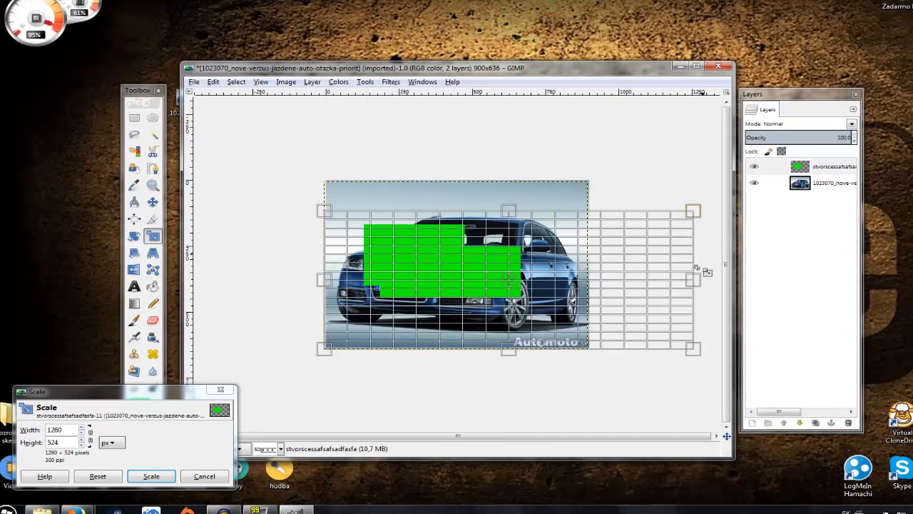
{"action": "left_click_drag", "start_coordinate": [697, 268], "coordinate": [457, 225]}
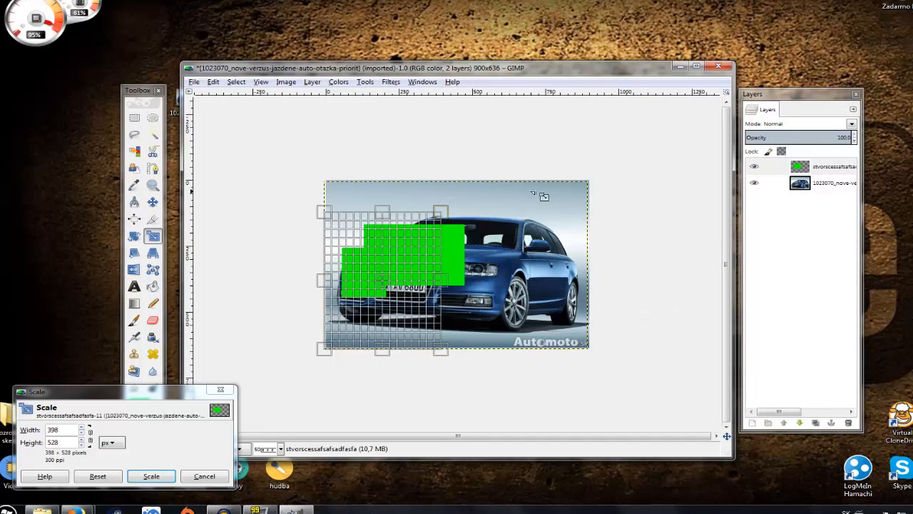
{"action": "left_click_drag", "start_coordinate": [532, 192], "coordinate": [588, 180]}
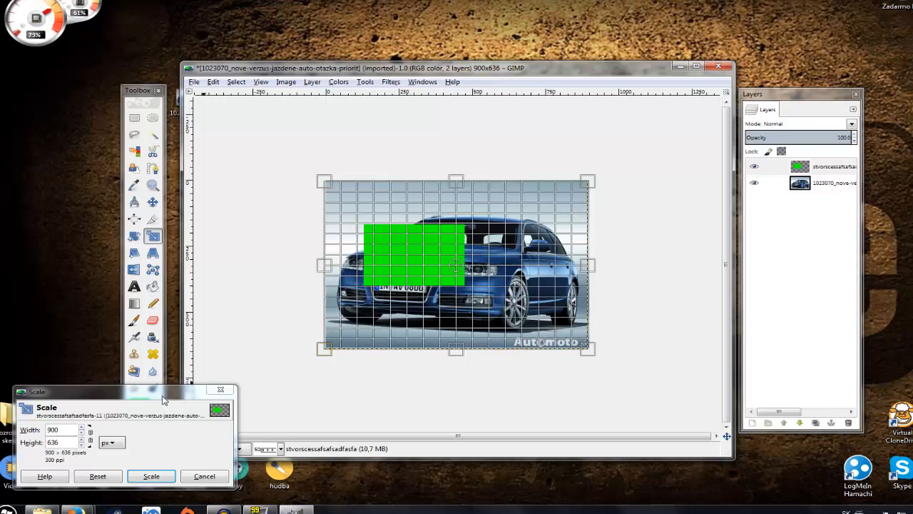
Try scaling the green layer with locked proportions to 894 x 632 px, and close the Scale dialog.
{"action": "left_click_drag", "start_coordinate": [162, 397], "coordinate": [218, 222]}
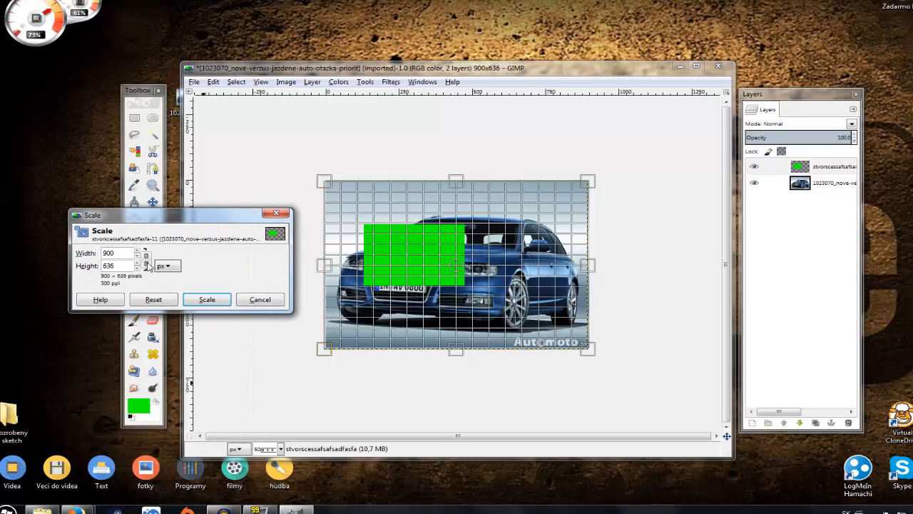
{"action": "left_click_drag", "start_coordinate": [592, 182], "coordinate": [646, 186]}
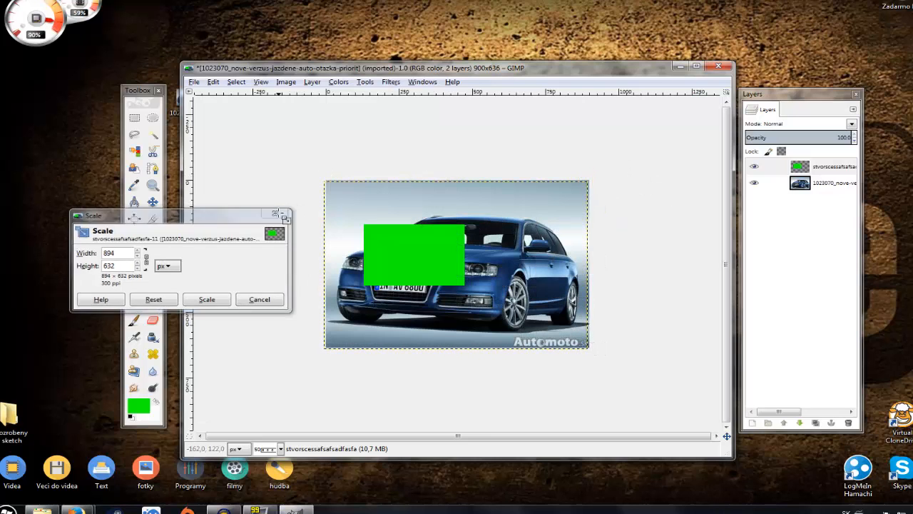
{"action": "key", "text": "Return"}
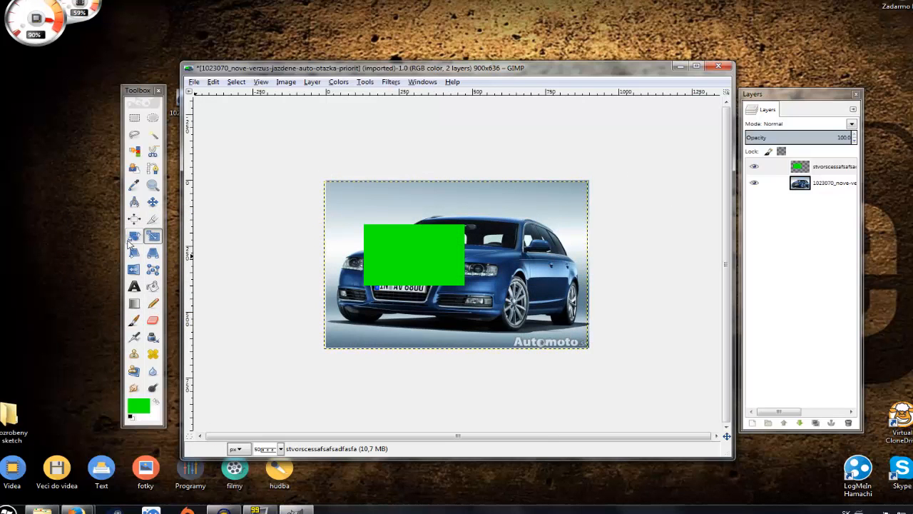
Rotate the green layer clockwise to a diagonal position and move it down over the car's grille.
{"action": "left_click", "coordinate": [130, 241]}
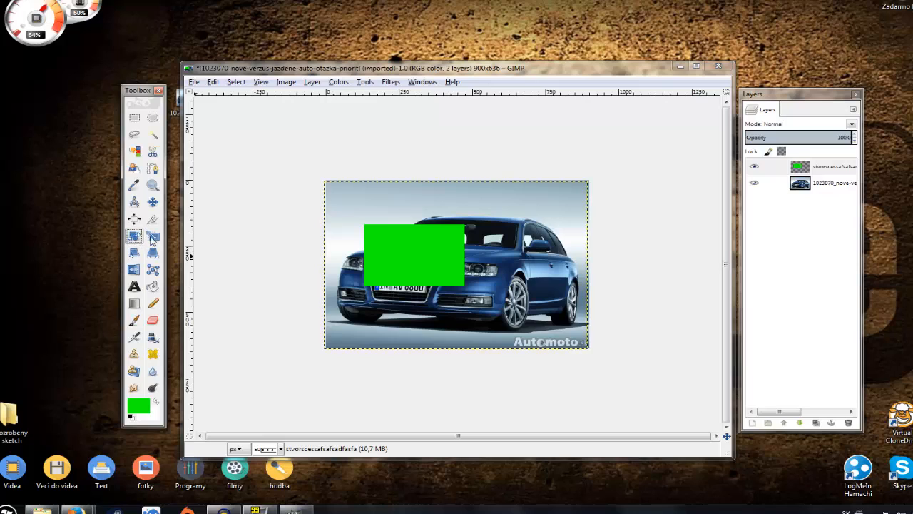
{"action": "left_click", "coordinate": [407, 259]}
{"action": "left_click_drag", "start_coordinate": [309, 340], "coordinate": [335, 341]}
{"action": "left_click", "coordinate": [318, 385]}
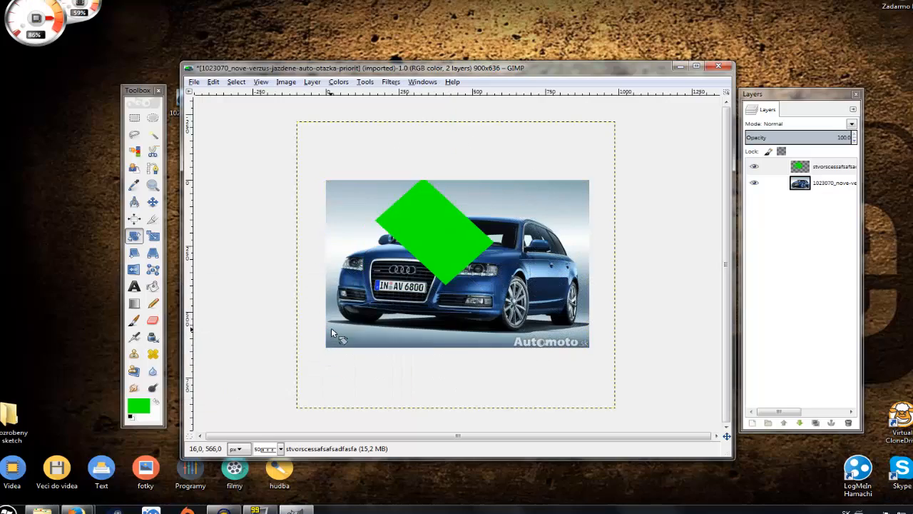
{"action": "left_click", "coordinate": [152, 202]}
{"action": "left_click_drag", "start_coordinate": [380, 223], "coordinate": [385, 242]}
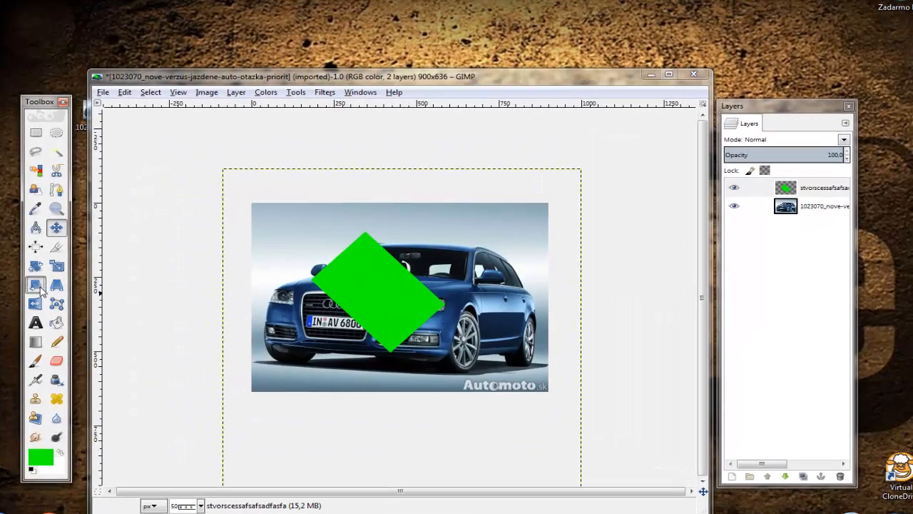
{"action": "left_click", "coordinate": [36, 285]}
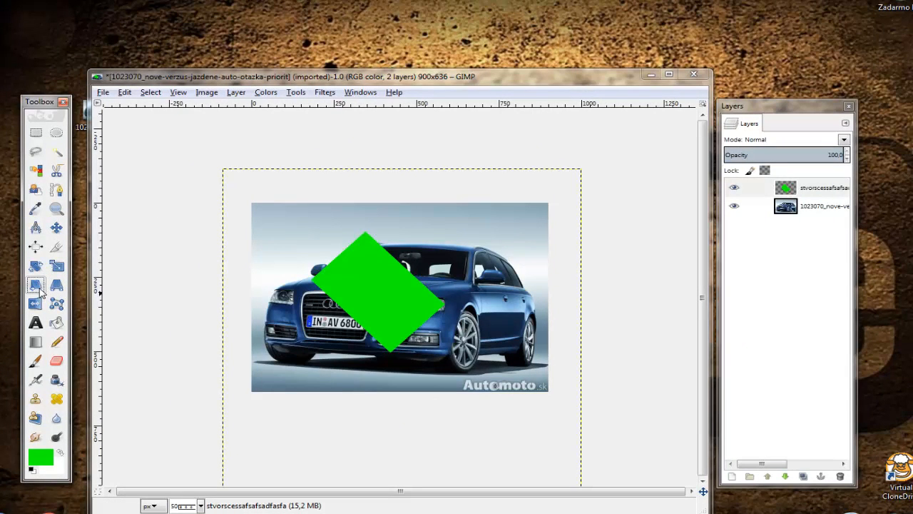
{"action": "left_click", "coordinate": [378, 299]}
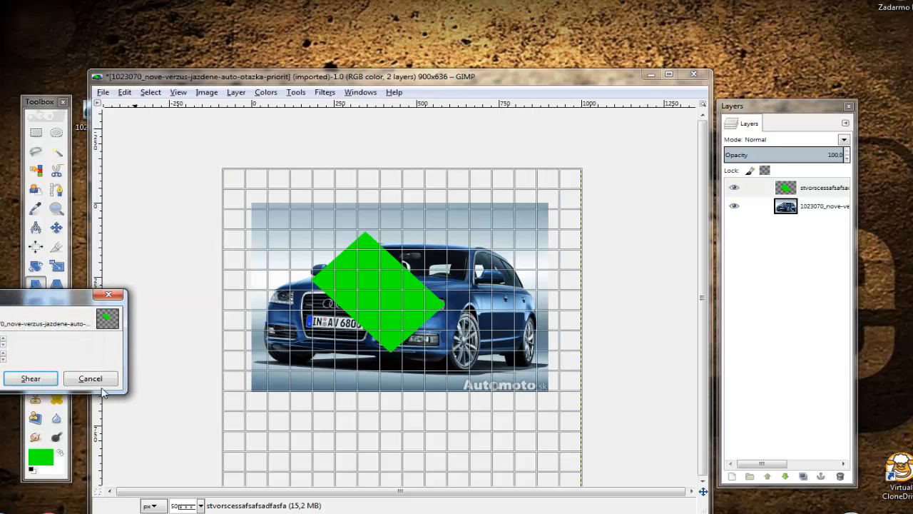
{"action": "left_click", "coordinate": [108, 294]}
Distort the green layer with the Perspective tool by pulling all four of its corners to new positions, and apply the transformation.
{"action": "left_click", "coordinate": [56, 284]}
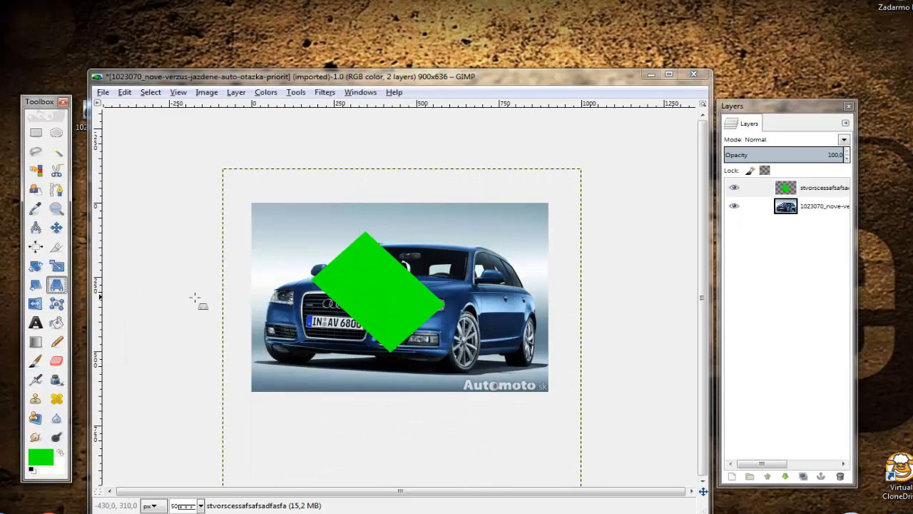
{"action": "left_click", "coordinate": [401, 304]}
{"action": "left_click", "coordinate": [200, 505]}
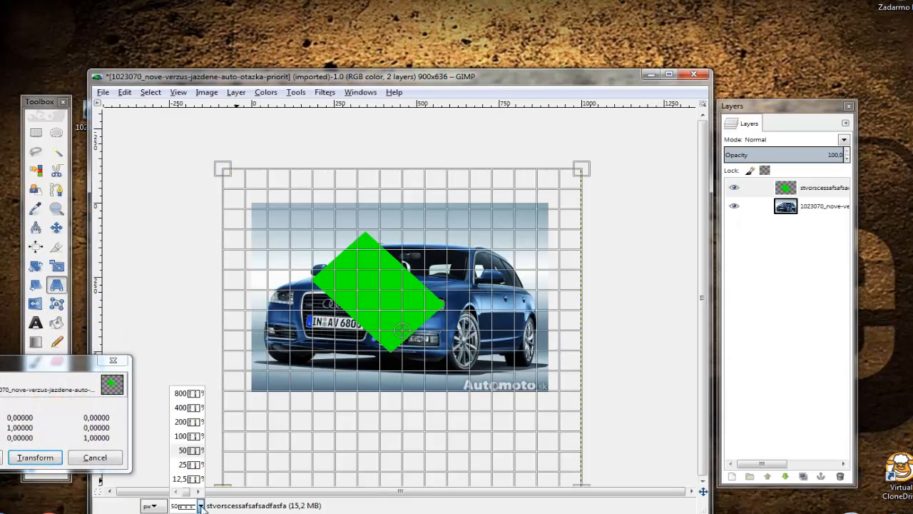
{"action": "left_click", "coordinate": [184, 464]}
{"action": "left_click_drag", "start_coordinate": [315, 397], "coordinate": [306, 358]}
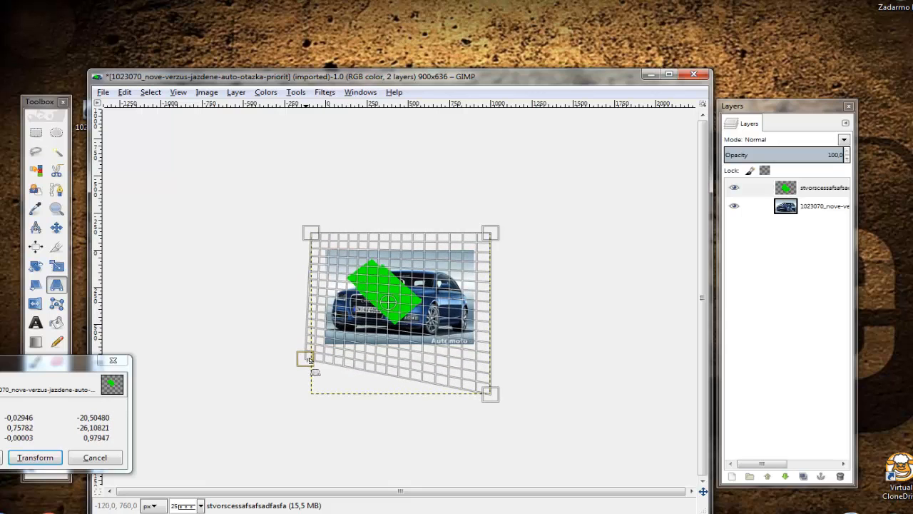
{"action": "left_click_drag", "start_coordinate": [490, 393], "coordinate": [391, 329]}
{"action": "left_click_drag", "start_coordinate": [314, 252], "coordinate": [189, 282]}
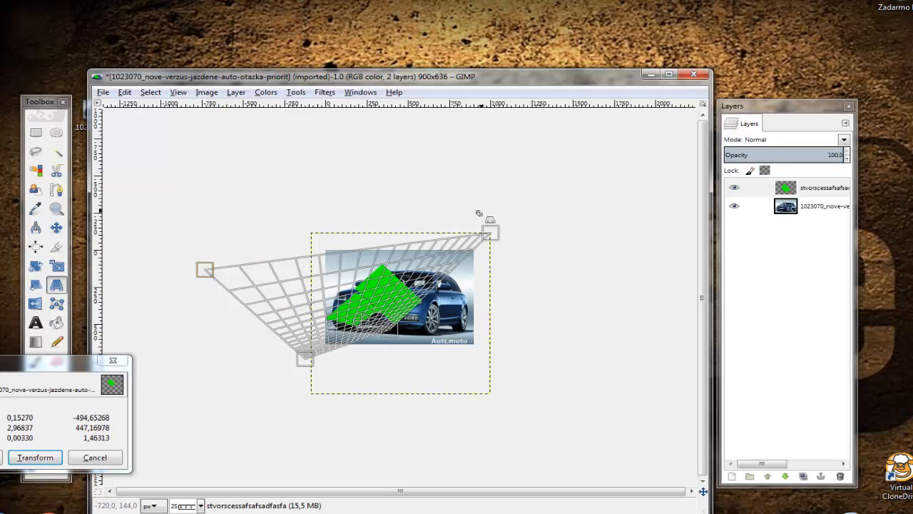
{"action": "left_click_drag", "start_coordinate": [490, 233], "coordinate": [430, 186]}
{"action": "left_click", "coordinate": [36, 457]}
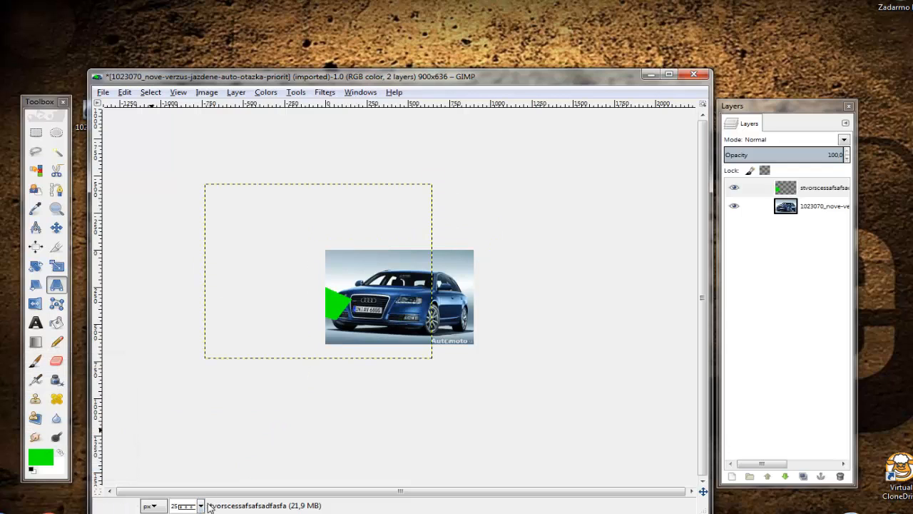
Move the distorted green shape from the photo's edge back over the car's hood and grille.
{"action": "left_click", "coordinate": [56, 227]}
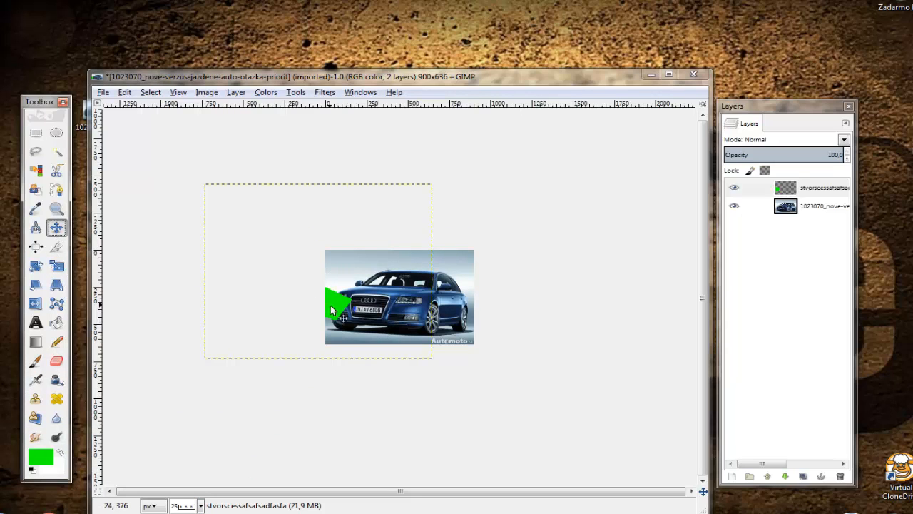
{"action": "left_click_drag", "start_coordinate": [330, 312], "coordinate": [393, 306]}
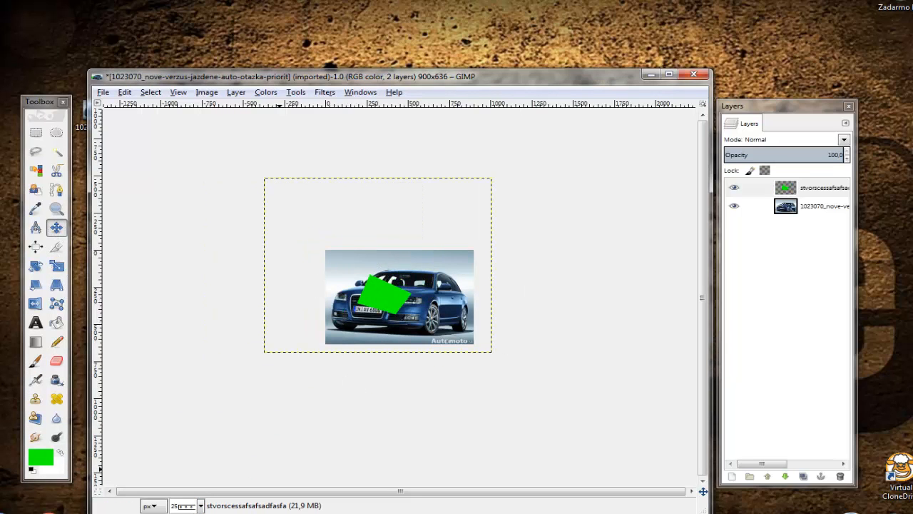
{"action": "left_click", "coordinate": [200, 506]}
{"action": "left_click", "coordinate": [191, 440]}
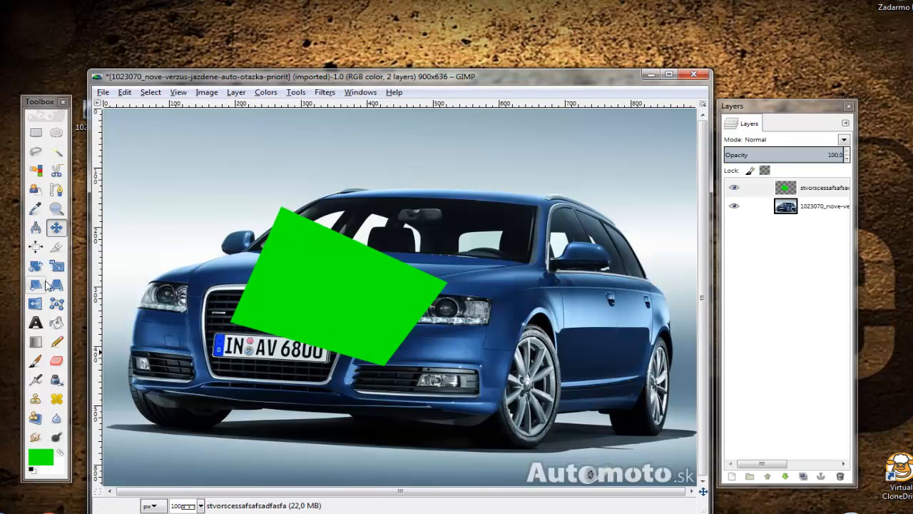
Try flipping the green layer horizontally back and forth with the Flip tool.
{"action": "left_click", "coordinate": [35, 303]}
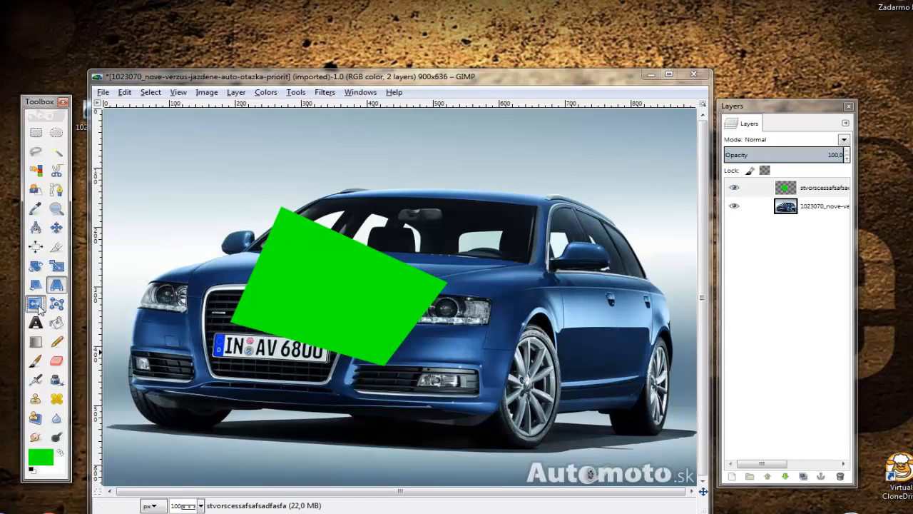
{"action": "left_click", "coordinate": [308, 279]}
{"action": "left_click", "coordinate": [308, 303]}
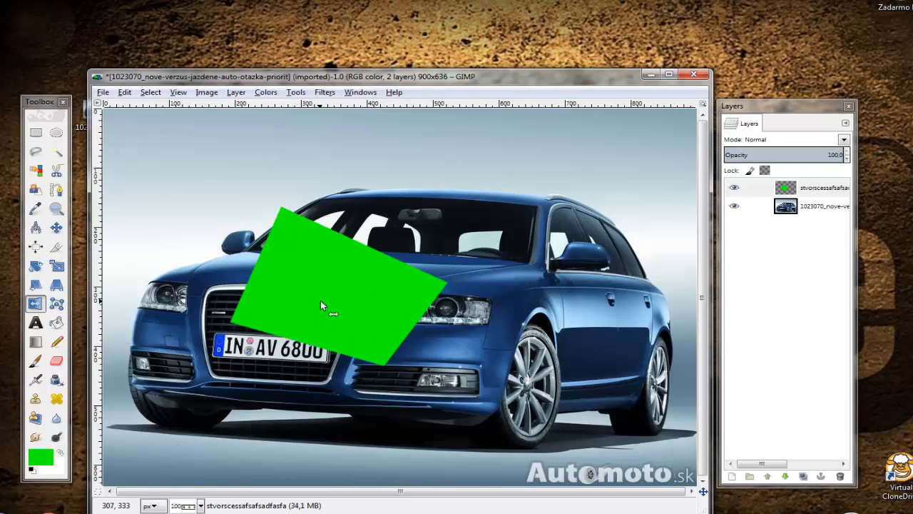
{"action": "left_click", "coordinate": [321, 301]}
{"action": "left_click", "coordinate": [321, 301]}
Select the Audi photo layer and flip it horizontally several times, ending in its original orientation.
{"action": "left_click", "coordinate": [791, 208]}
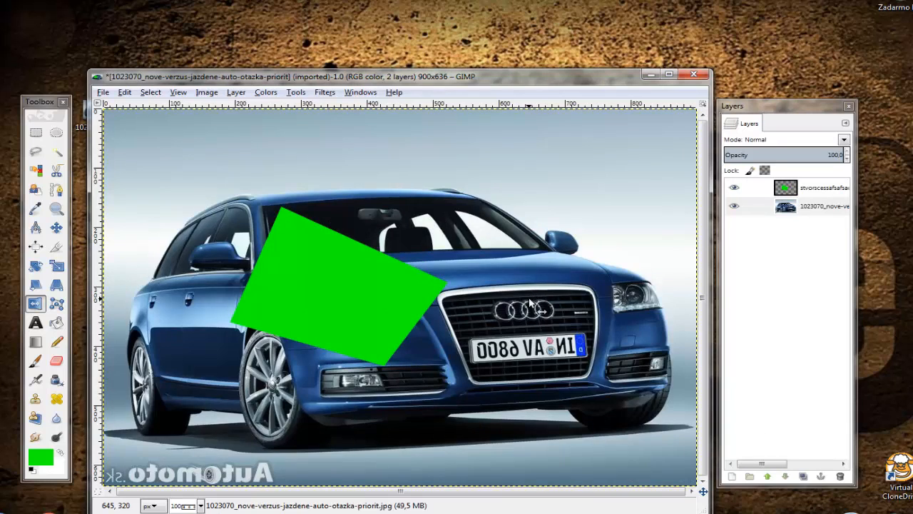
{"action": "left_click", "coordinate": [529, 304]}
{"action": "left_click", "coordinate": [529, 304]}
{"action": "left_click", "coordinate": [529, 304]}
{"action": "left_click", "coordinate": [530, 303]}
{"action": "left_click", "coordinate": [528, 305]}
{"action": "left_click", "coordinate": [528, 305]}
{"action": "left_click", "coordinate": [528, 305]}
Select the green layer and hide it so only the Audi photo is shown.
{"action": "left_click", "coordinate": [753, 188]}
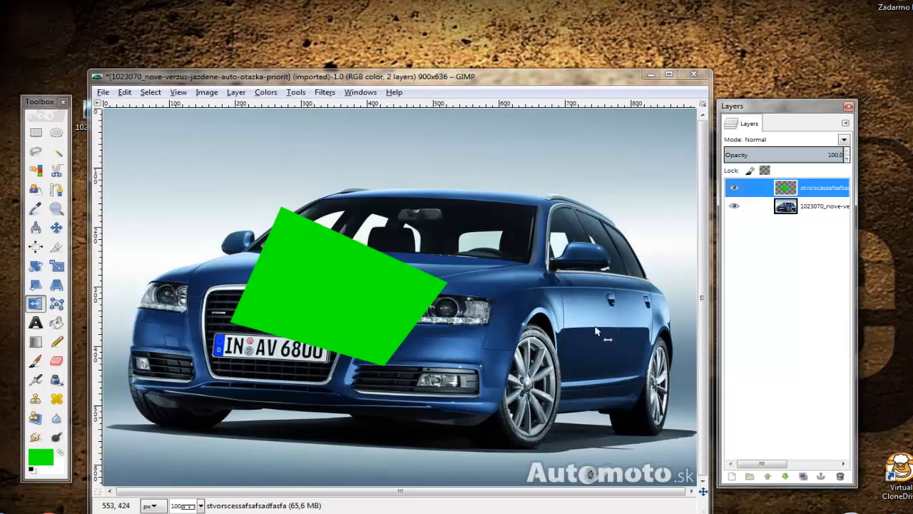
{"action": "left_click", "coordinate": [733, 187]}
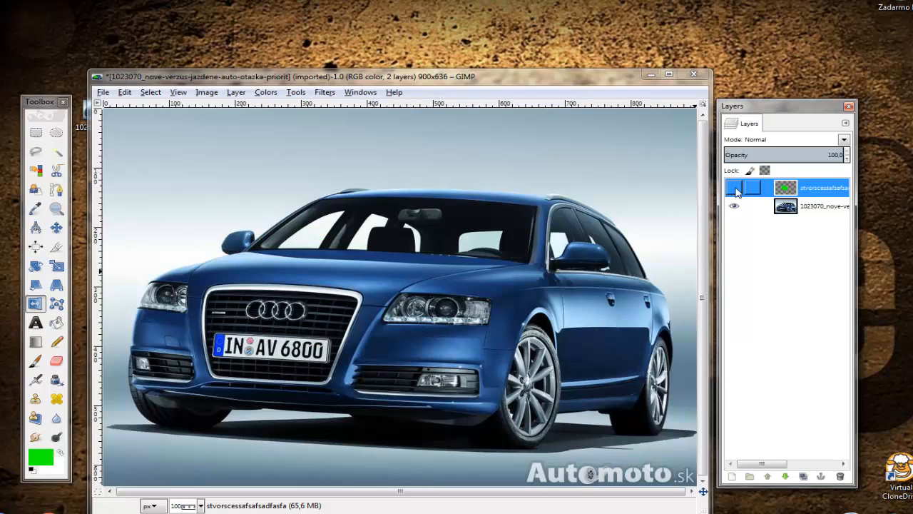
{"action": "left_click", "coordinate": [733, 187]}
{"action": "left_click", "coordinate": [733, 187]}
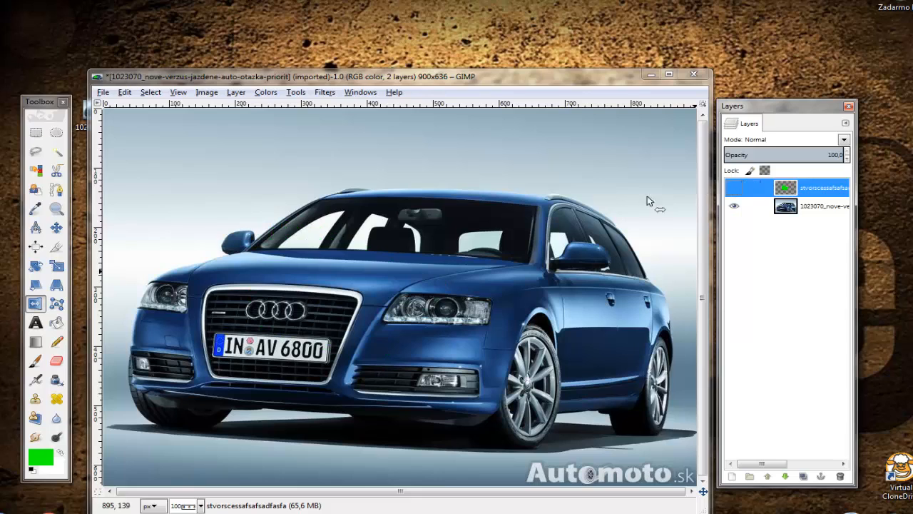
Start a path with the Paths tool around the rear-view mirror, placing anchors down its left end to the lower-left corner.
{"action": "left_click", "coordinate": [57, 191]}
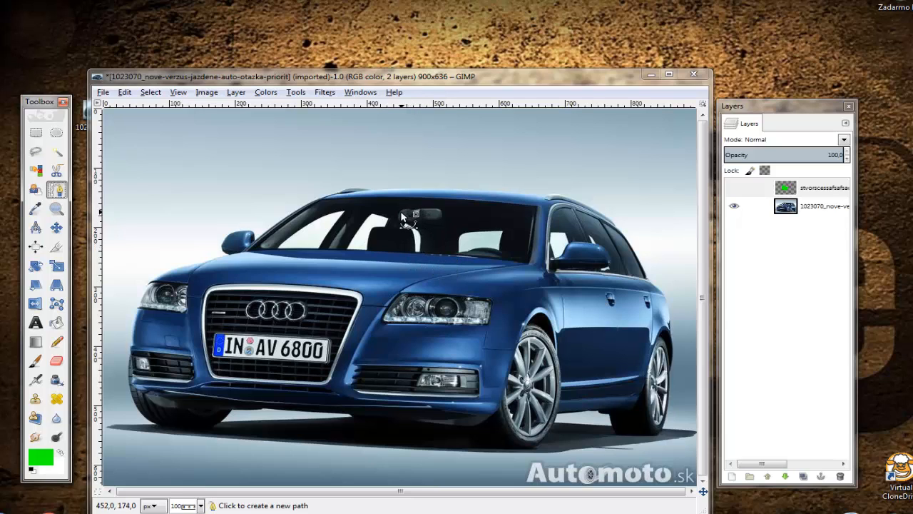
{"action": "left_click", "coordinate": [200, 505]}
{"action": "left_click", "coordinate": [184, 419]}
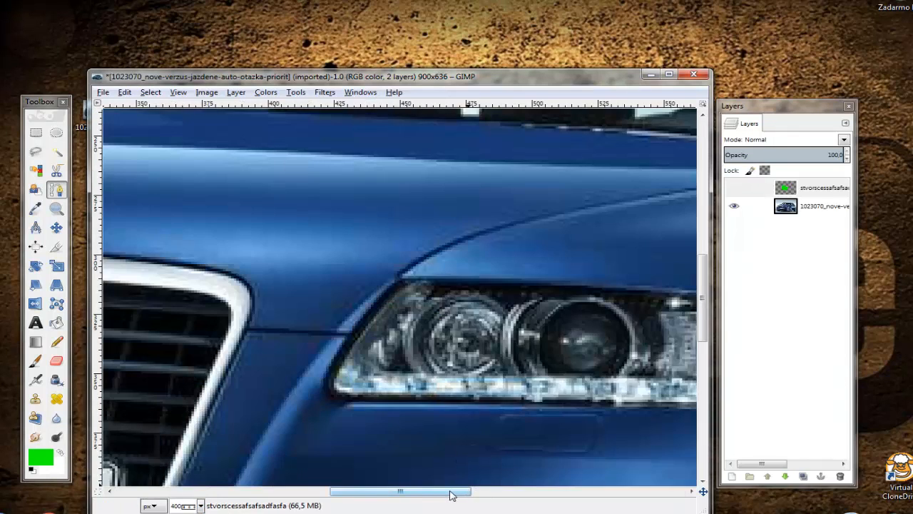
{"action": "scroll", "coordinate": [437, 438], "scroll_direction": "up", "scroll_amount": 10}
{"action": "scroll", "coordinate": [364, 496], "scroll_direction": "right", "scroll_amount": 4}
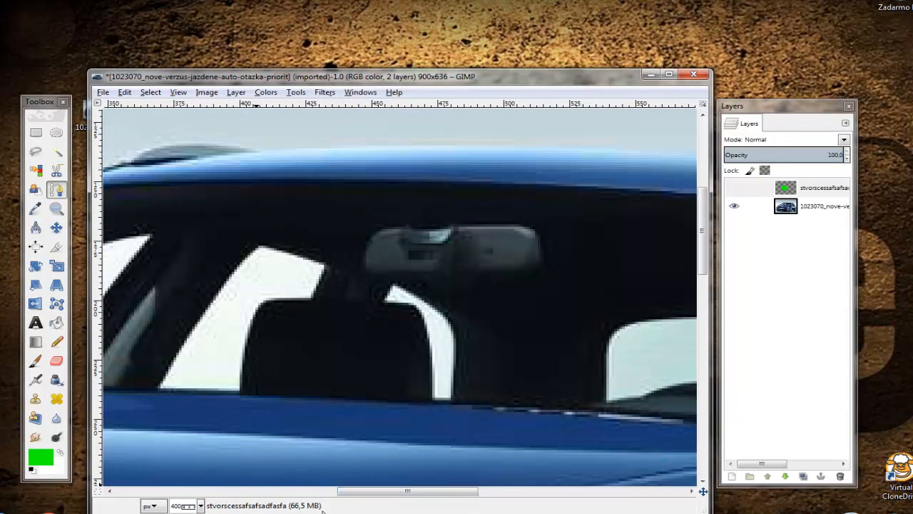
{"action": "left_click", "coordinate": [201, 505]}
{"action": "left_click", "coordinate": [188, 398]}
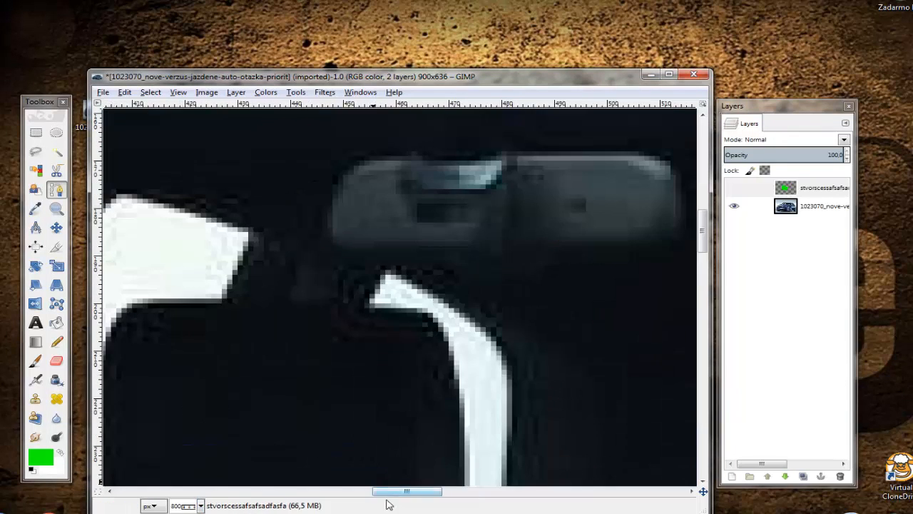
{"action": "scroll", "coordinate": [468, 433], "scroll_direction": "up", "scroll_amount": 3}
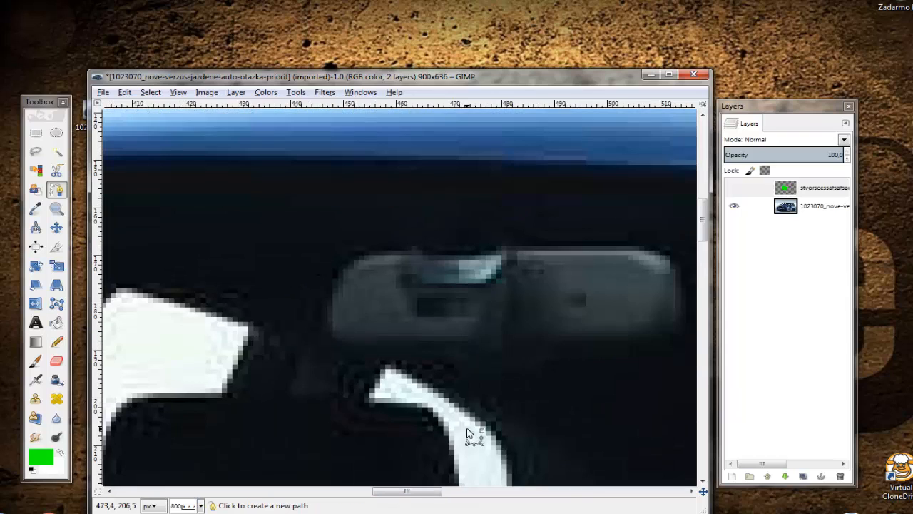
{"action": "left_click", "coordinate": [364, 254]}
{"action": "left_click", "coordinate": [349, 263]}
{"action": "left_click", "coordinate": [334, 275]}
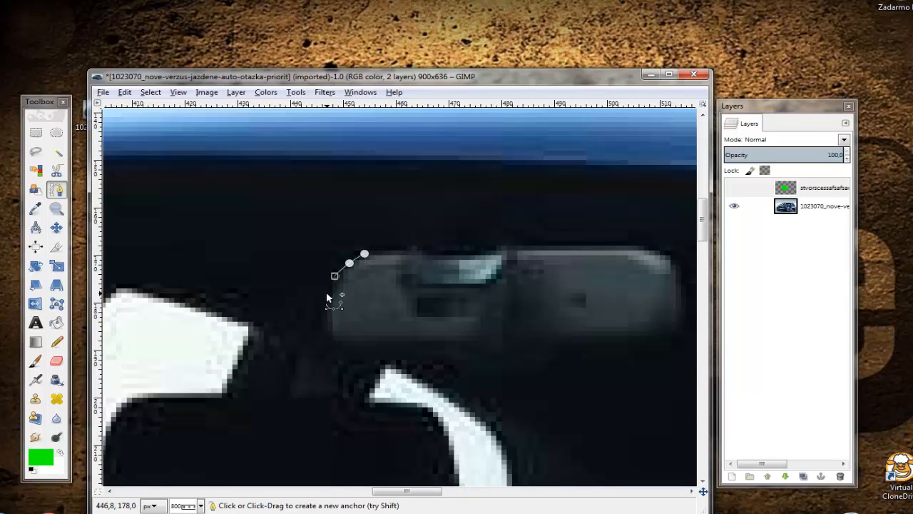
{"action": "left_click", "coordinate": [326, 294]}
{"action": "left_click", "coordinate": [324, 328]}
{"action": "left_click", "coordinate": [332, 340]}
Continue the path along the mirror's bottom edge, up its right end and back along the top to the starting anchor.
{"action": "left_click", "coordinate": [472, 340]}
{"action": "left_click", "coordinate": [541, 341]}
{"action": "left_click", "coordinate": [624, 337]}
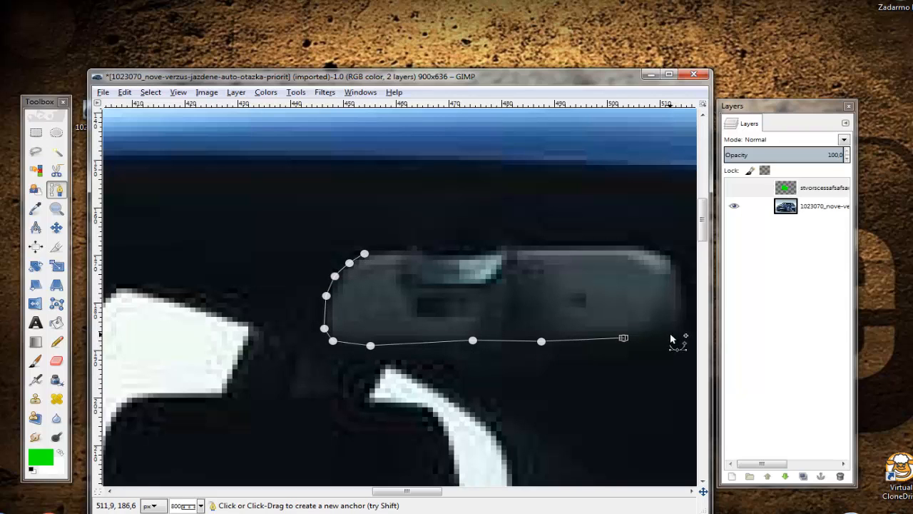
{"action": "left_click", "coordinate": [669, 333]}
{"action": "left_click", "coordinate": [685, 310]}
{"action": "left_click", "coordinate": [686, 271]}
{"action": "left_click", "coordinate": [671, 252]}
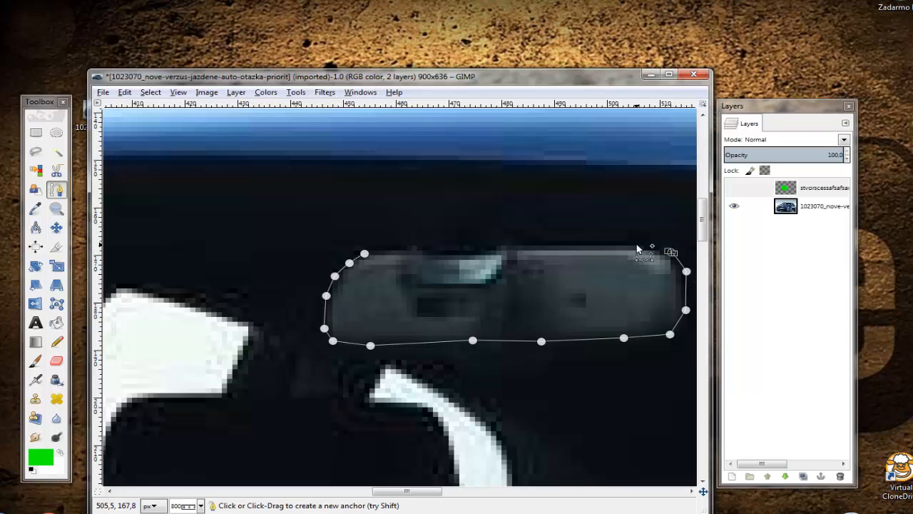
{"action": "left_click", "coordinate": [371, 246]}
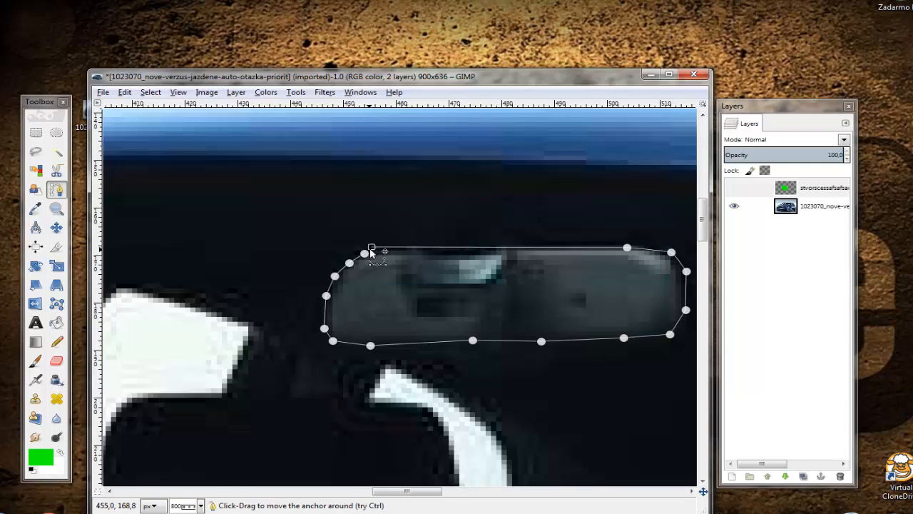
Convert the mirror path to a selection and delete the selected area from the Audi photo layer.
{"action": "right_click", "coordinate": [365, 281]}
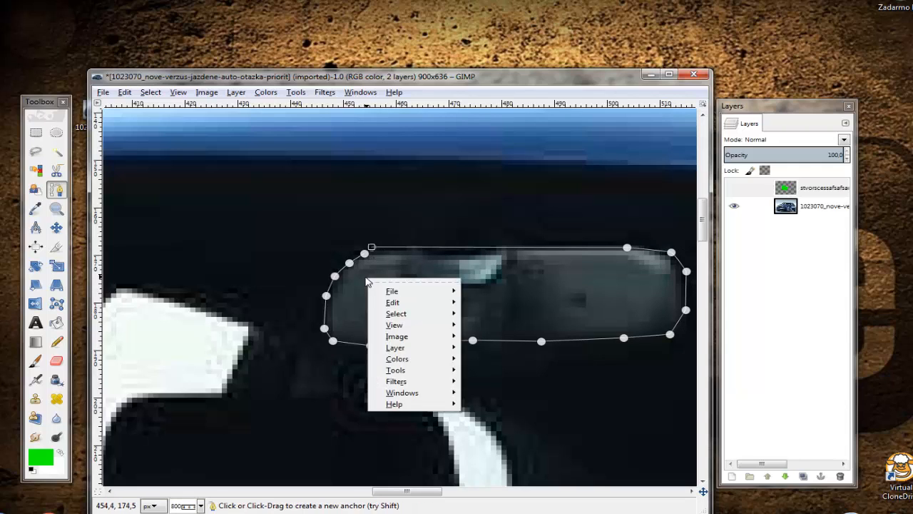
{"action": "mouse_move", "coordinate": [405, 318]}
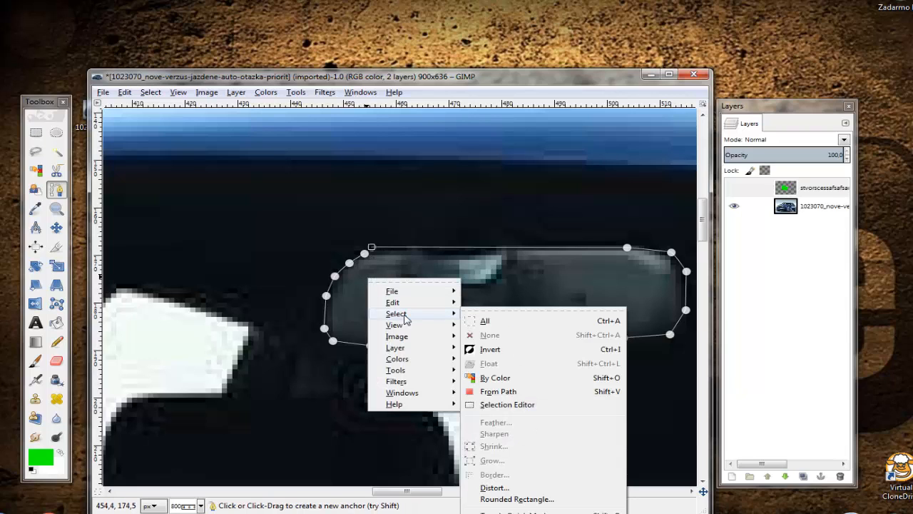
{"action": "left_click", "coordinate": [488, 391]}
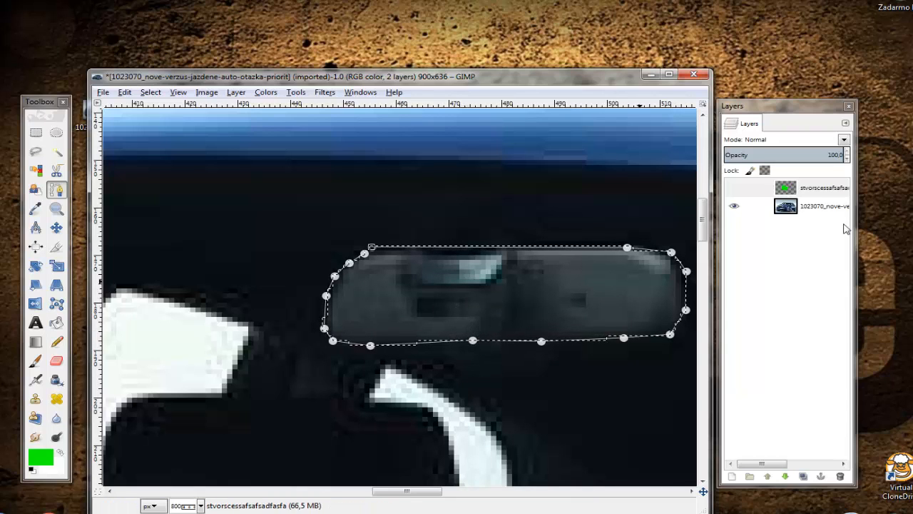
{"action": "left_click", "coordinate": [804, 210]}
{"action": "key", "text": "Delete"}
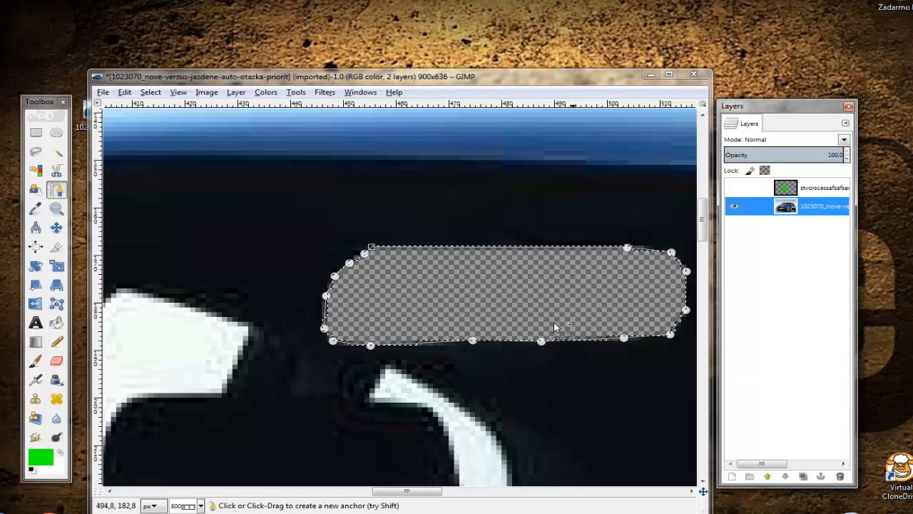
Clear the selection and dismiss the mirror path from the canvas, viewing the whole photo at 100%.
{"action": "right_click", "coordinate": [350, 378]}
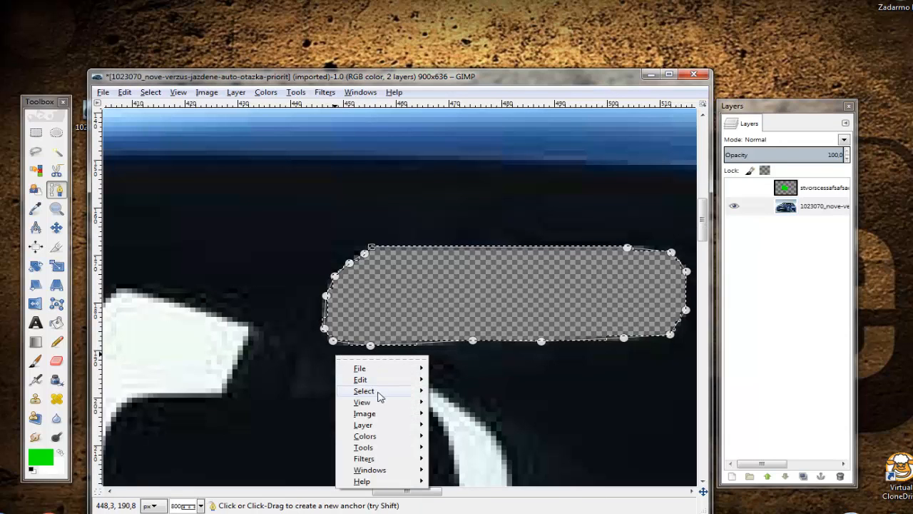
{"action": "mouse_move", "coordinate": [375, 391]}
{"action": "left_click", "coordinate": [499, 378]}
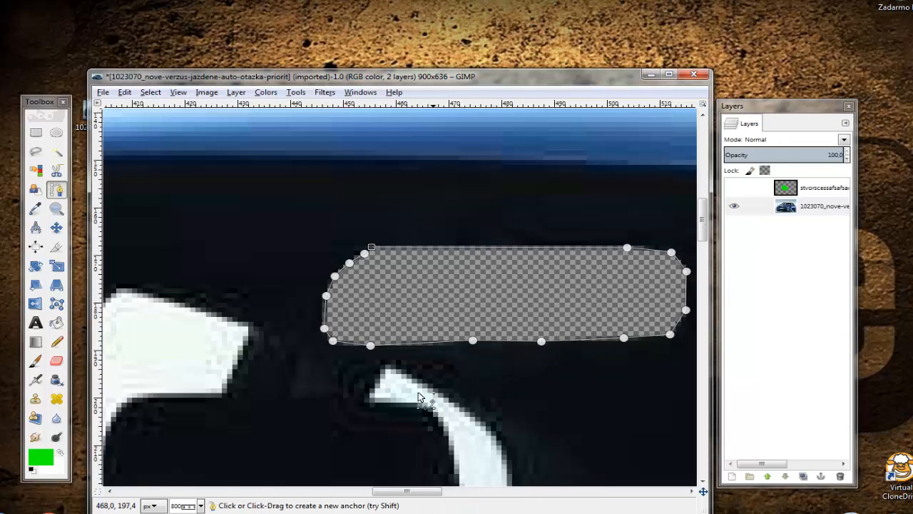
{"action": "left_click", "coordinate": [201, 506]}
{"action": "left_click", "coordinate": [194, 438]}
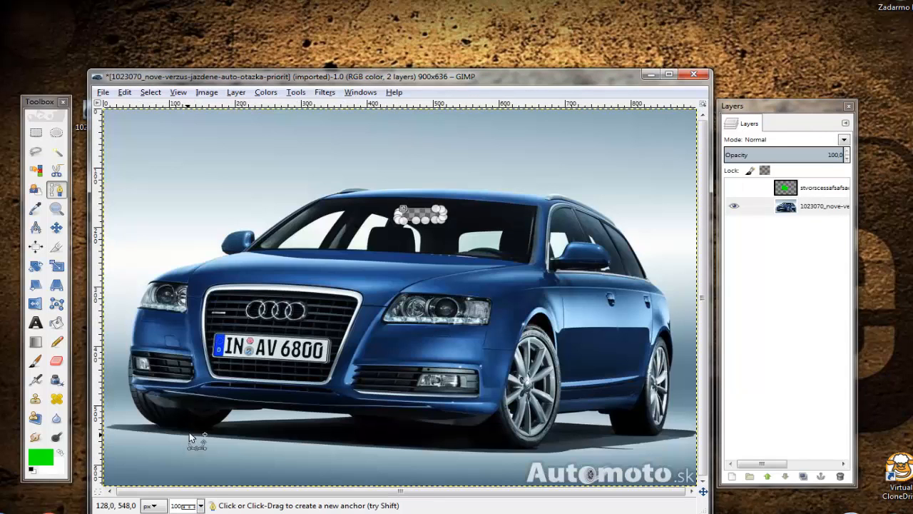
{"action": "left_click", "coordinate": [57, 191]}
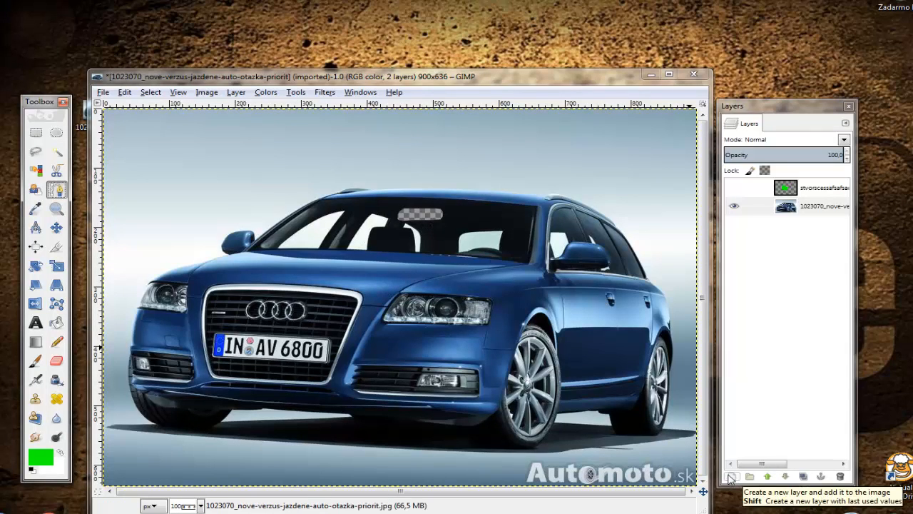
Try Alpha to Selection on the Audi photo layer, and clear the resulting selection.
{"action": "right_click", "coordinate": [805, 206]}
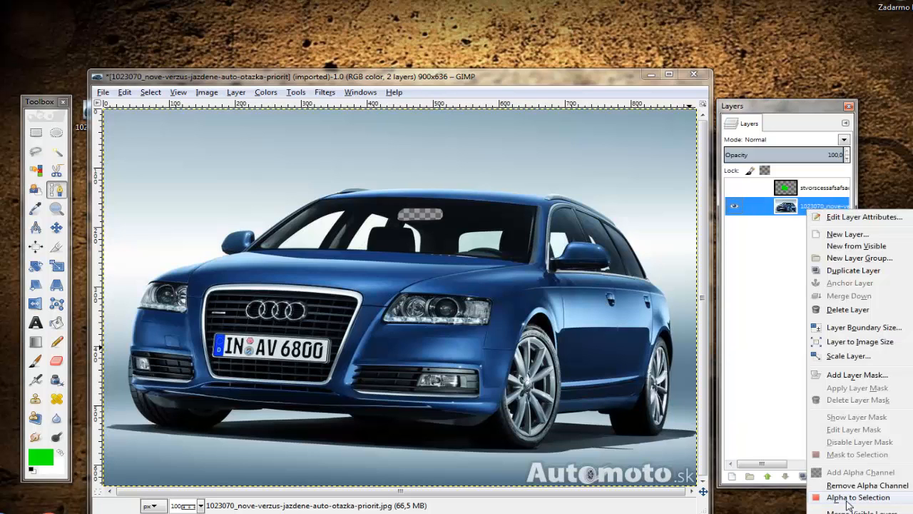
{"action": "left_click", "coordinate": [849, 498]}
{"action": "right_click", "coordinate": [417, 245]}
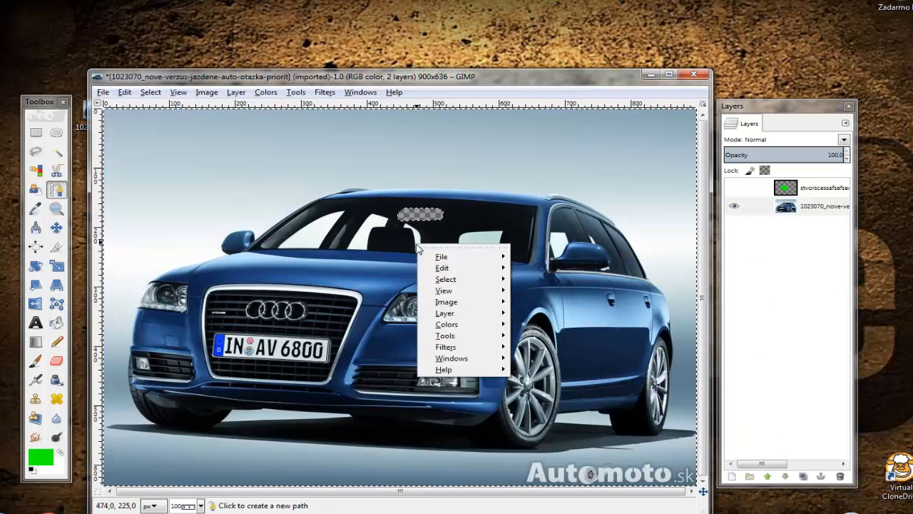
{"action": "mouse_move", "coordinate": [490, 283]}
{"action": "left_click", "coordinate": [539, 300]}
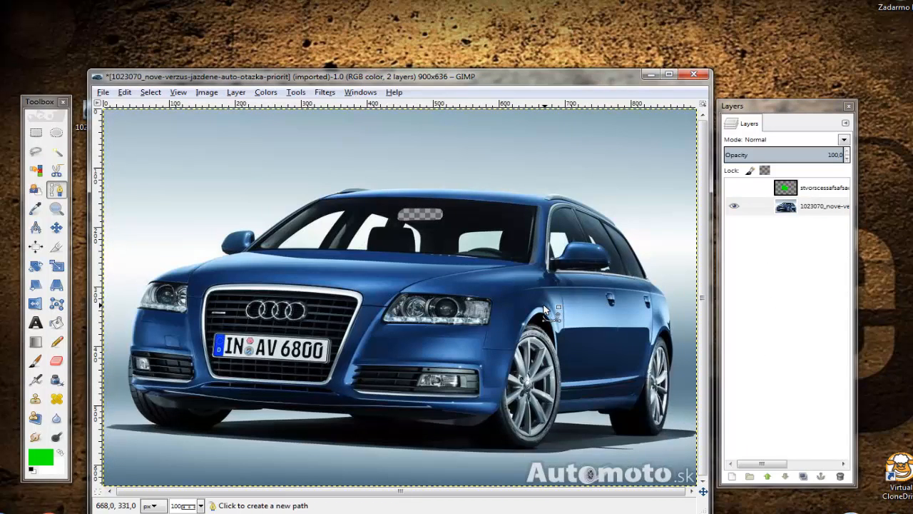
Create a new transparent layer named sklicko above the Audi photo layer.
{"action": "left_click", "coordinate": [732, 477]}
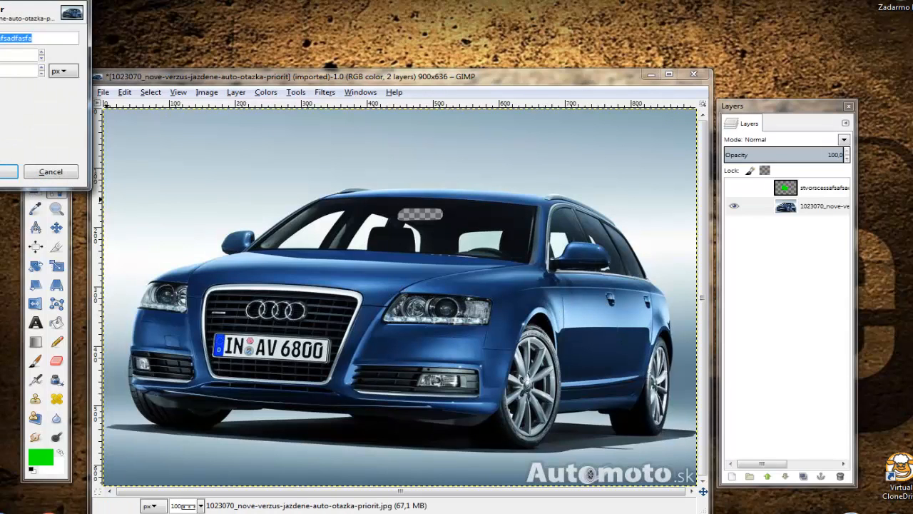
{"action": "key", "text": "BackSpace"}
{"action": "key", "text": "Return"}
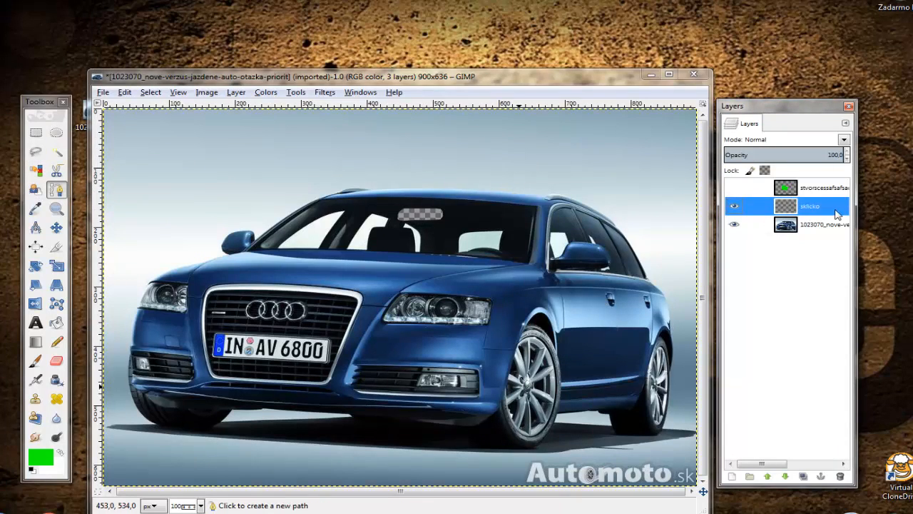
Apply Alpha to Selection to the Audi photo layer and enlarge the view to 200% around the cut-out mirror.
{"action": "left_click", "coordinate": [787, 226]}
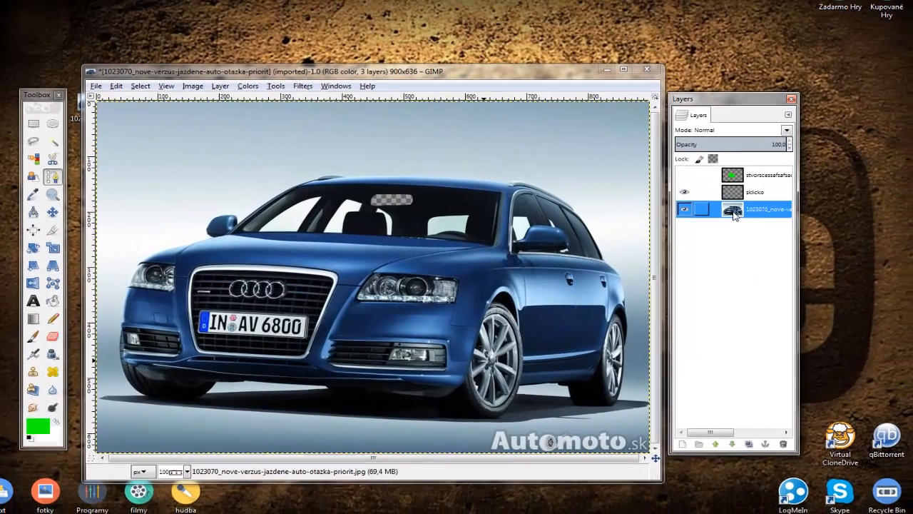
{"action": "right_click", "coordinate": [735, 212]}
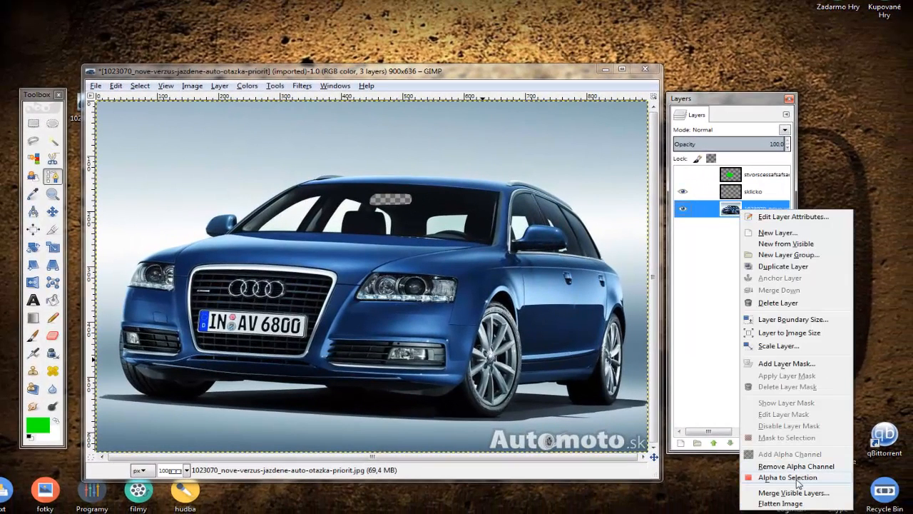
{"action": "left_click", "coordinate": [768, 480]}
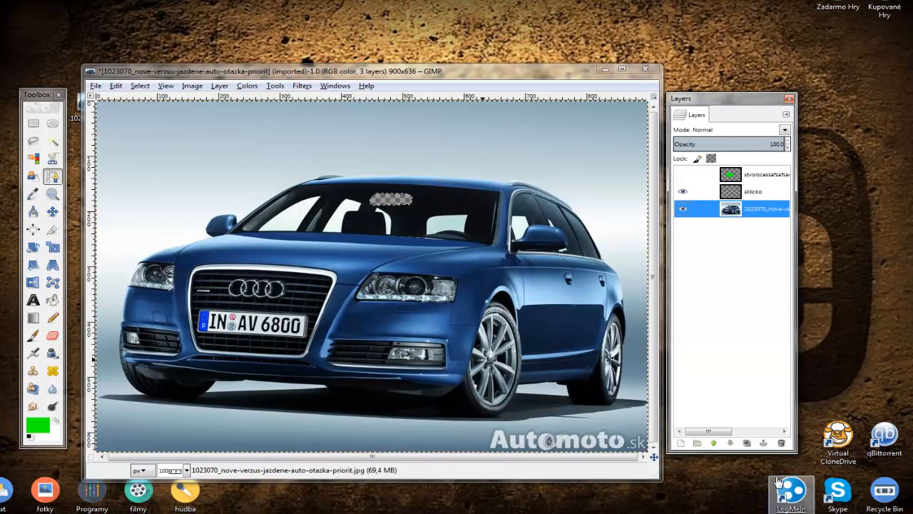
{"action": "left_click", "coordinate": [186, 469]}
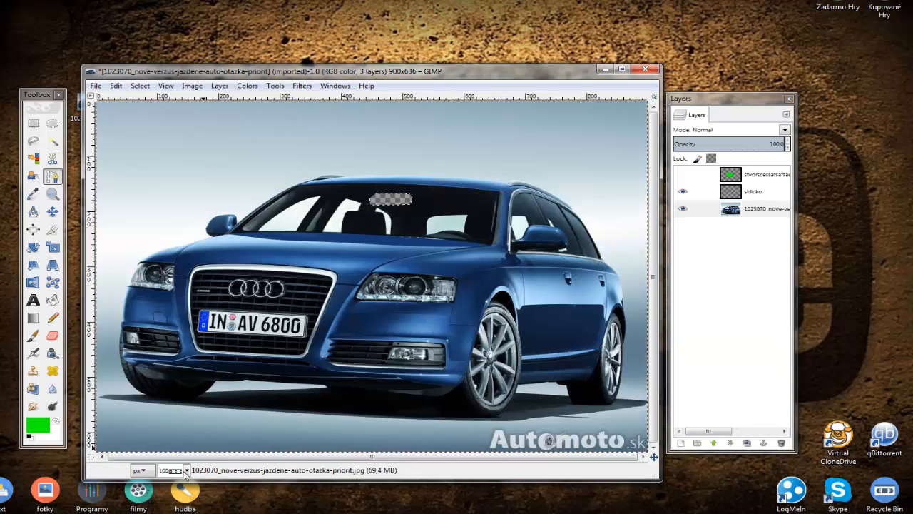
{"action": "left_click", "coordinate": [169, 392]}
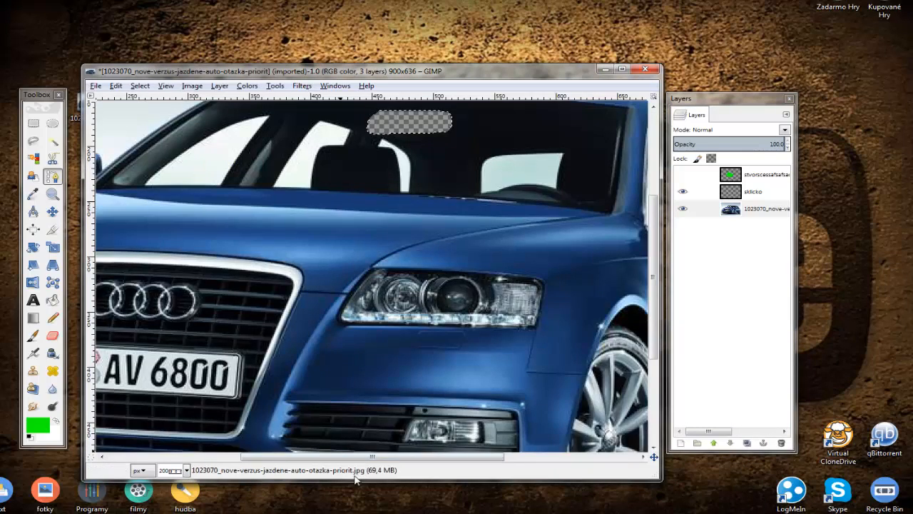
{"action": "scroll", "coordinate": [420, 407], "scroll_direction": "up", "scroll_amount": 3}
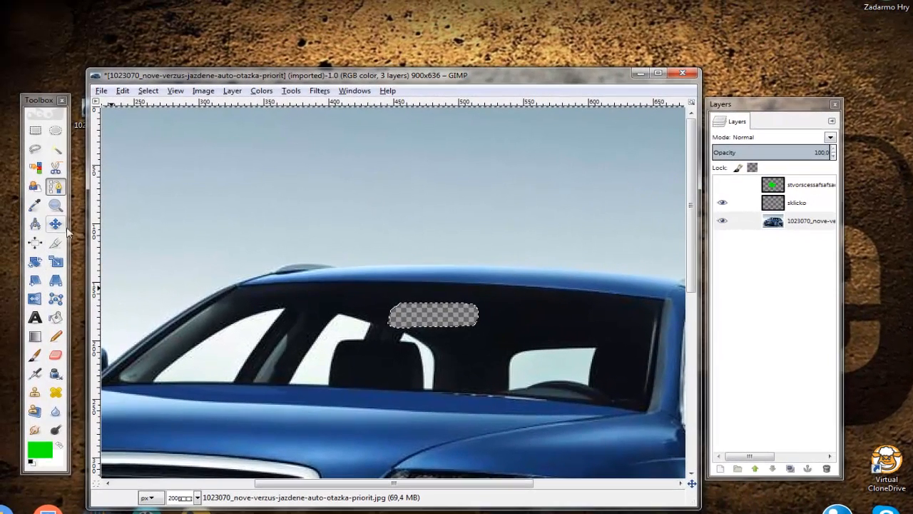
Reset the foreground color to black and try to bucket-fill the mirror hole on the sklicko layer.
{"action": "left_click", "coordinate": [57, 318]}
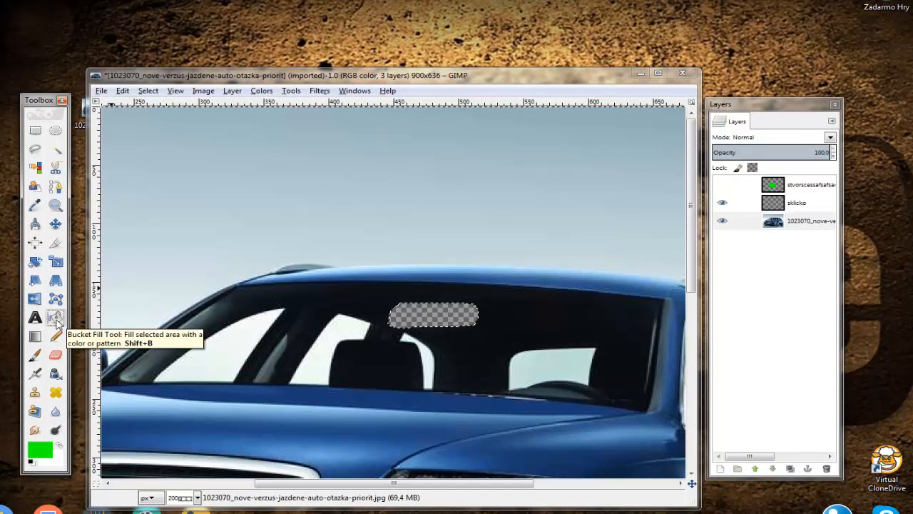
{"action": "left_click", "coordinate": [58, 322]}
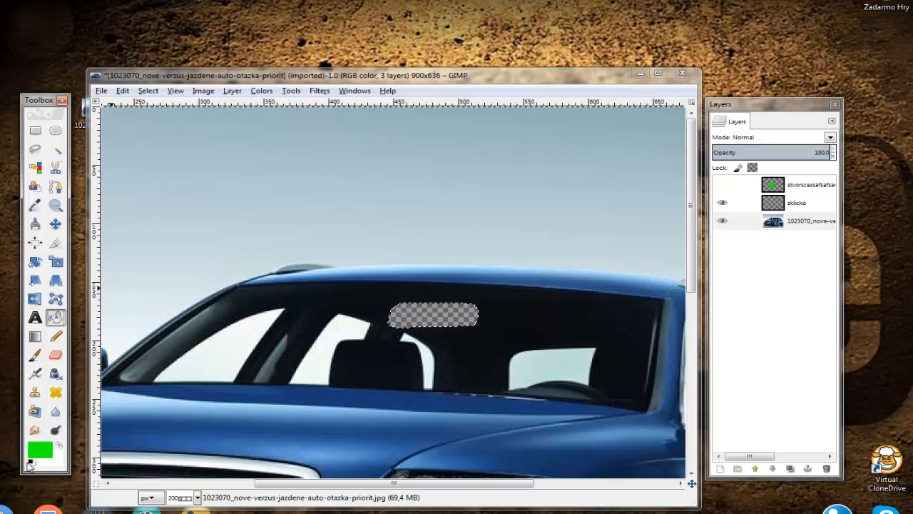
{"action": "left_click", "coordinate": [31, 463]}
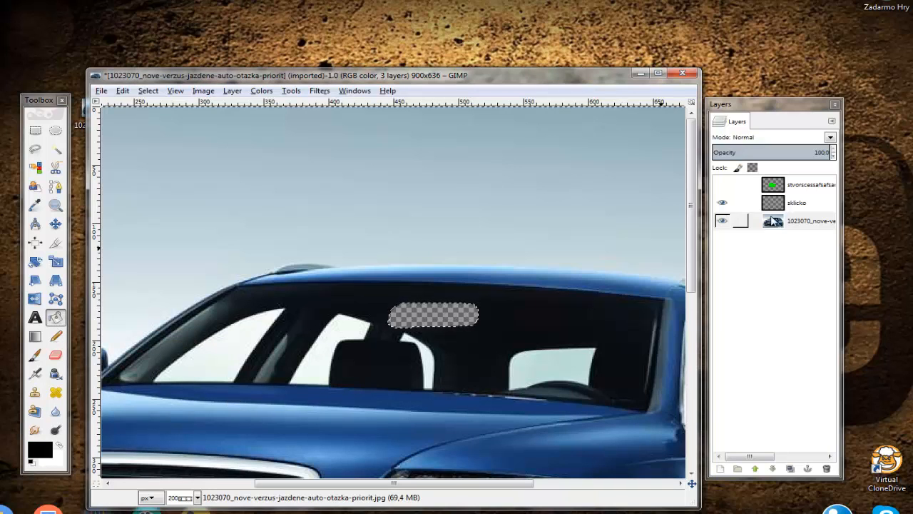
{"action": "left_click", "coordinate": [789, 205]}
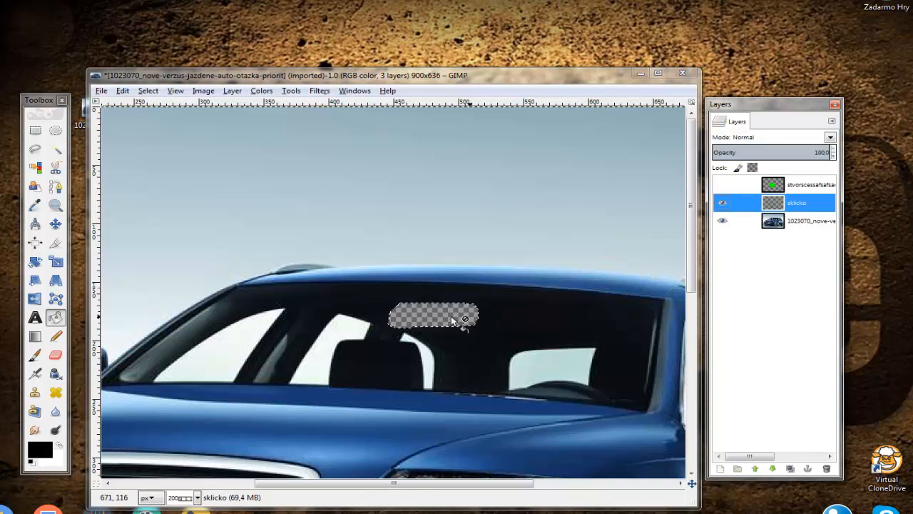
{"action": "left_click", "coordinate": [426, 317]}
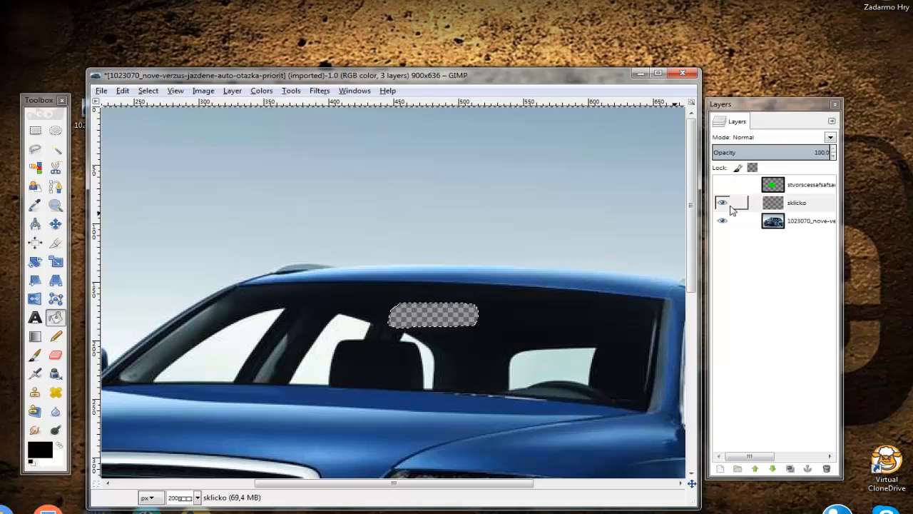
Move the sklicko layer to the top of the layer stack and try the bucket fill with the Audi photo layer active.
{"action": "left_click", "coordinate": [793, 206]}
{"action": "mouse_move", "coordinate": [787, 169]}
{"action": "left_mouse_down"}
{"action": "mouse_move", "coordinate": [795, 191]}
{"action": "mouse_move", "coordinate": [790, 184]}
{"action": "left_mouse_up"}
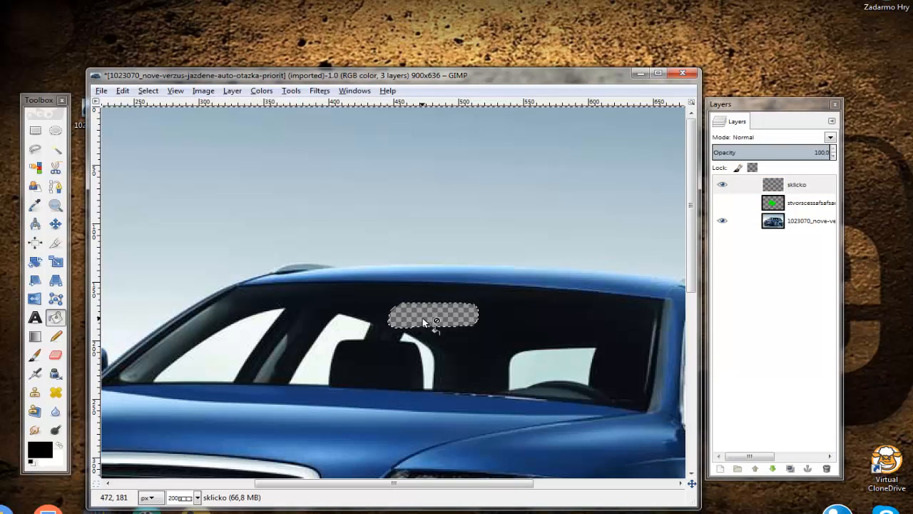
{"action": "left_click", "coordinate": [821, 221]}
{"action": "left_click", "coordinate": [426, 319]}
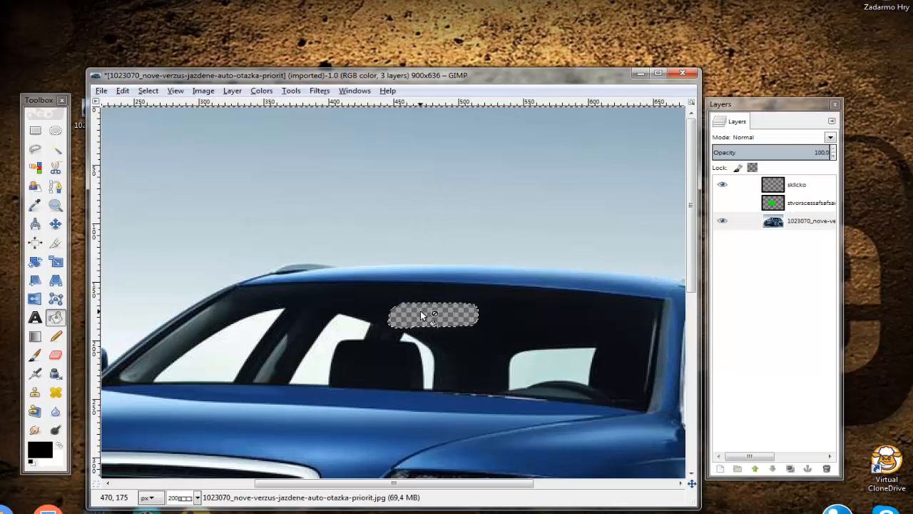
Invert the selection and fill the mirror-shaped area with black on the sklicko layer.
{"action": "key", "text": "ctrl+i"}
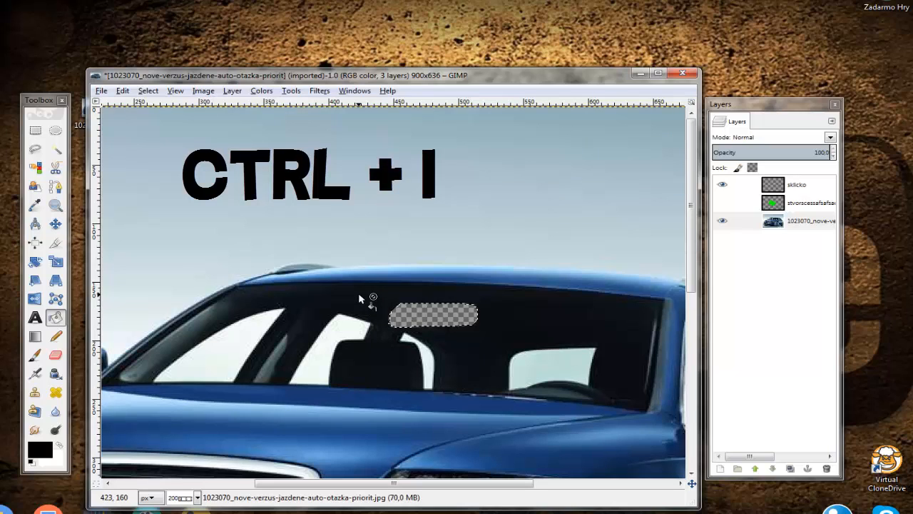
{"action": "left_click", "coordinate": [792, 185]}
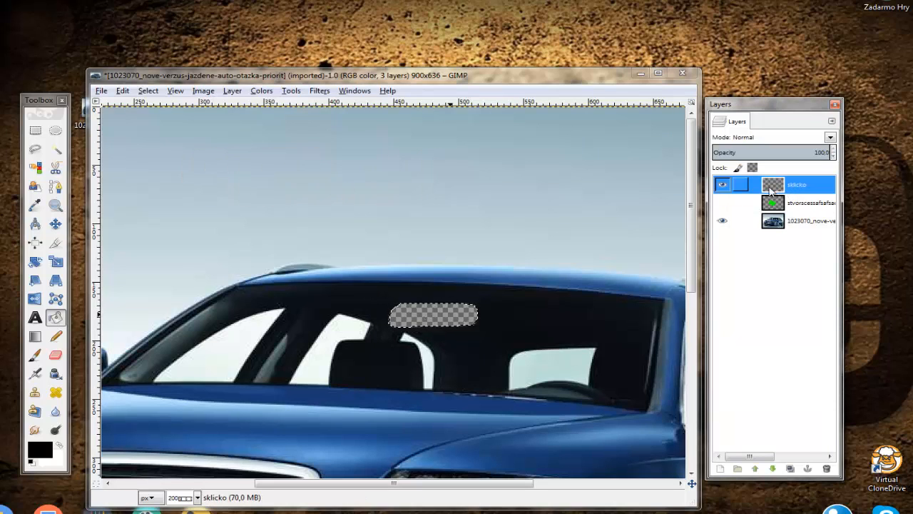
{"action": "left_click", "coordinate": [434, 316]}
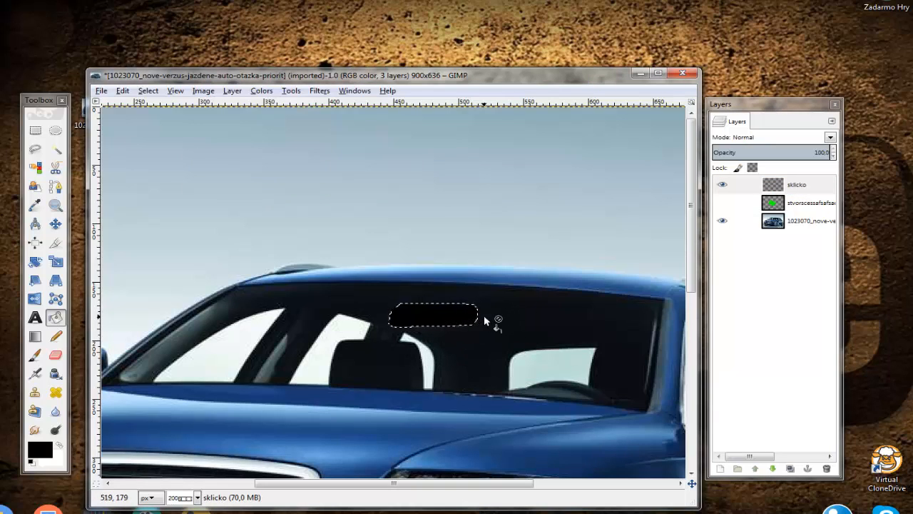
Pick the dark windshield color beside the mirror area from the Audi photo layer and refill the selection with it on the sklicko layer.
{"action": "left_click", "coordinate": [37, 205]}
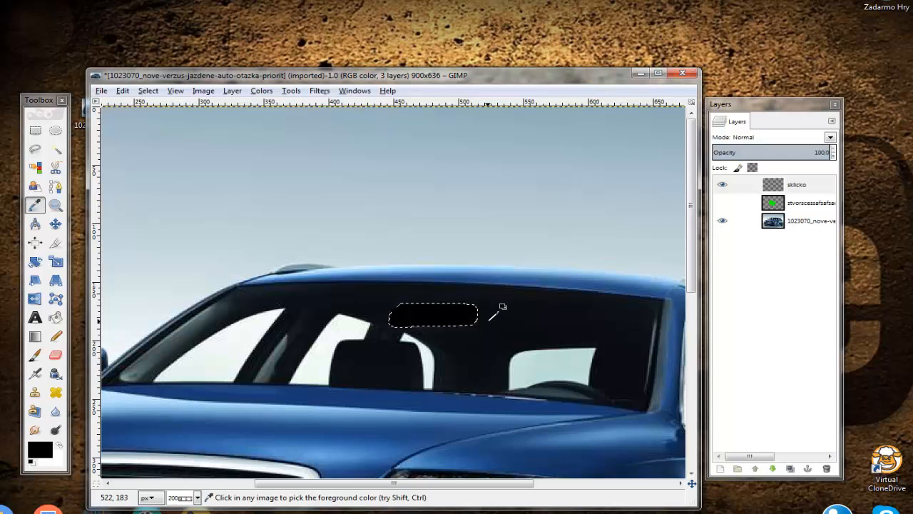
{"action": "left_click", "coordinate": [796, 226]}
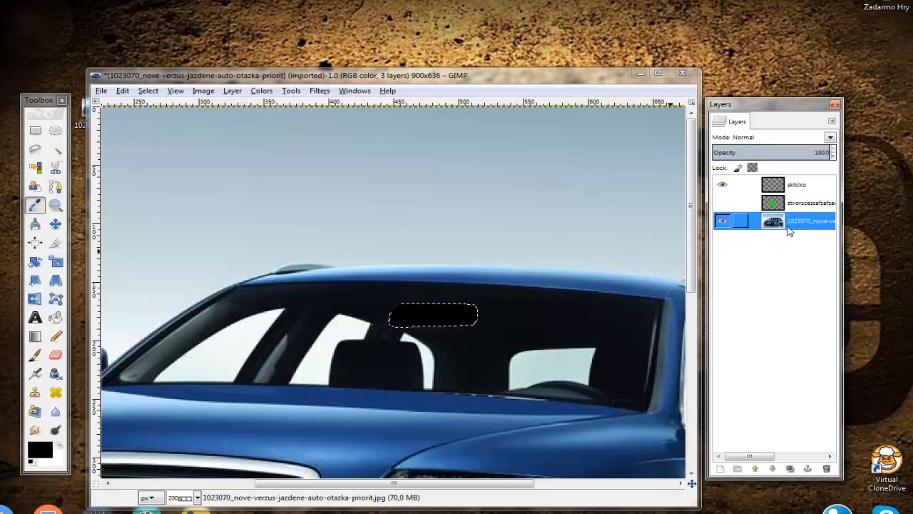
{"action": "left_click", "coordinate": [491, 308]}
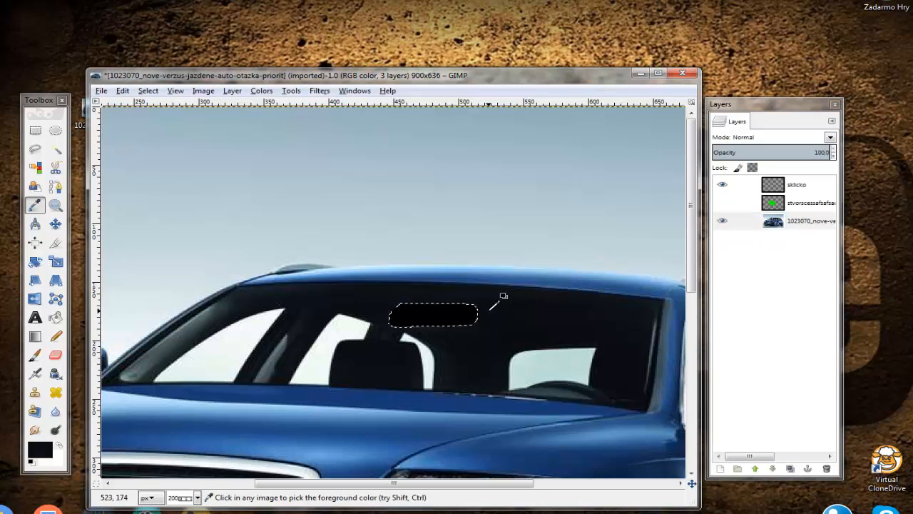
{"action": "left_click", "coordinate": [56, 317]}
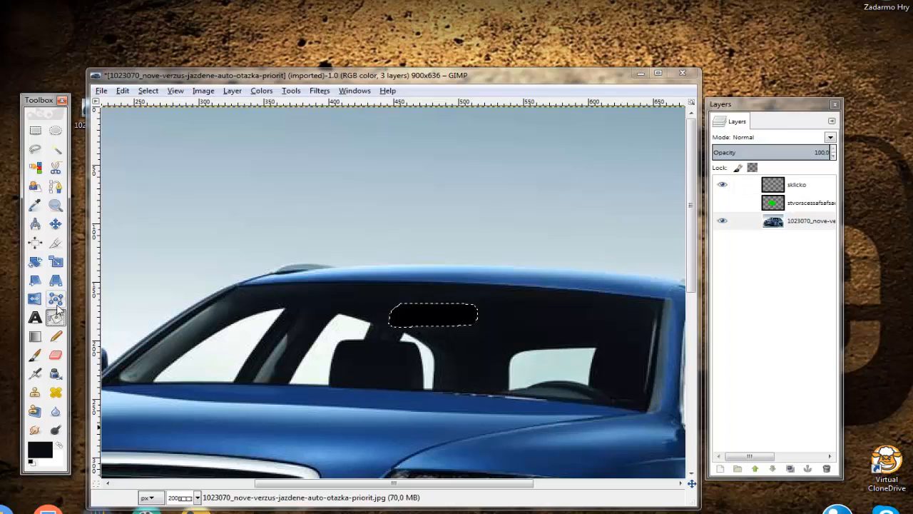
{"action": "left_click", "coordinate": [799, 185]}
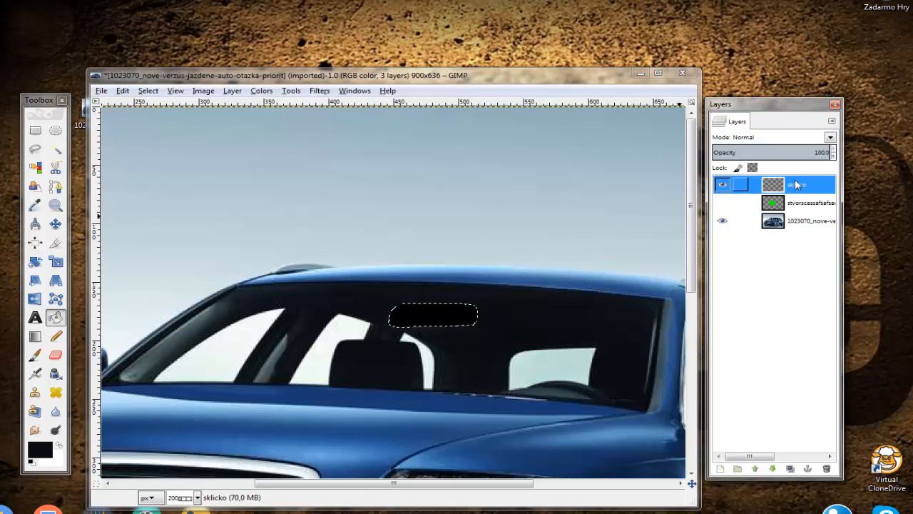
{"action": "left_click", "coordinate": [426, 316]}
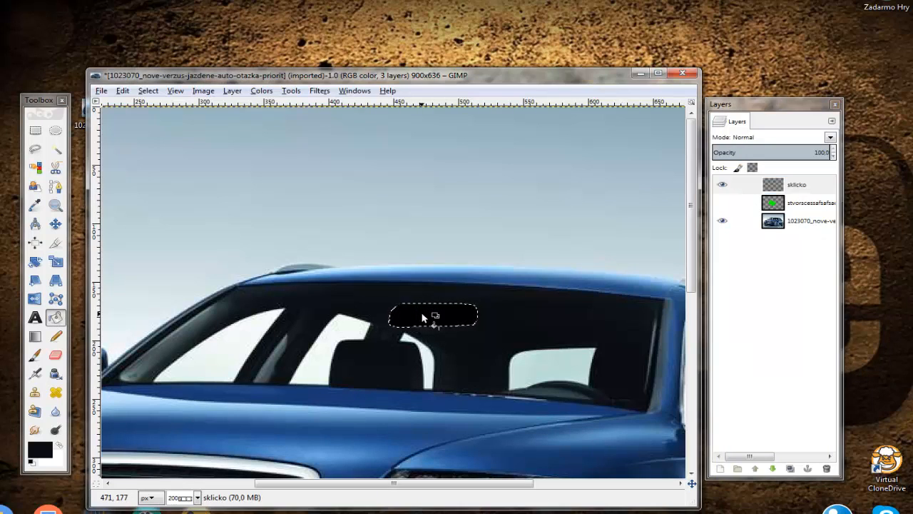
Clear the selection, paint over the remaining mirror outline with the Paintbrush on the sklicko layer, and view the photo at 100%.
{"action": "right_click", "coordinate": [302, 356]}
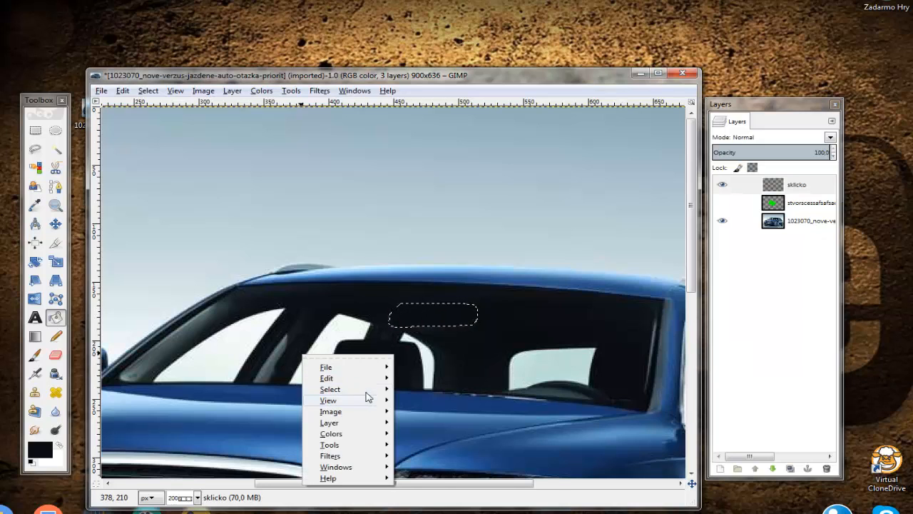
{"action": "mouse_move", "coordinate": [367, 390]}
{"action": "left_click", "coordinate": [438, 376]}
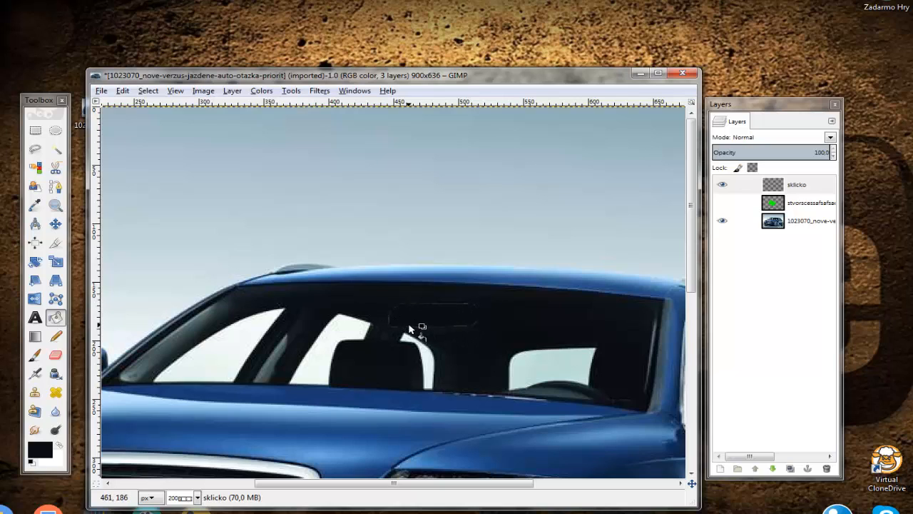
{"action": "left_click", "coordinate": [37, 356]}
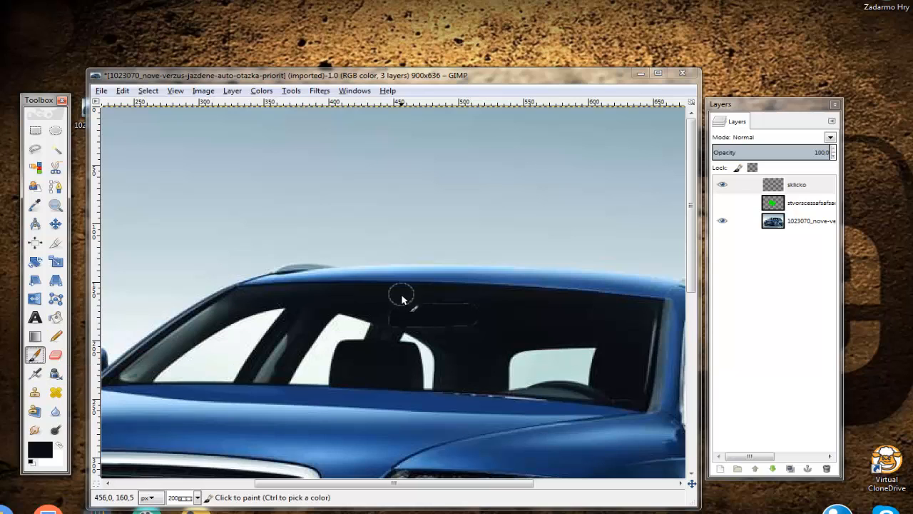
{"action": "left_click_drag", "start_coordinate": [403, 303], "coordinate": [461, 309]}
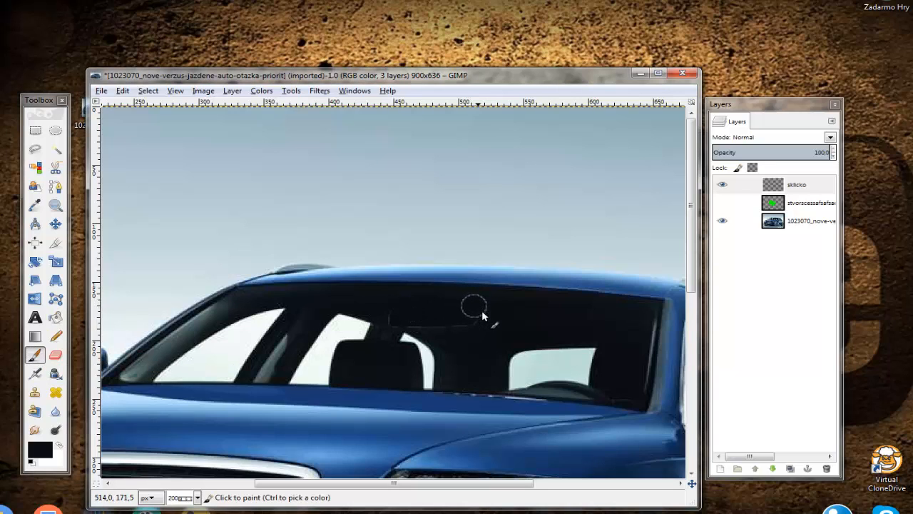
{"action": "left_click", "coordinate": [389, 313]}
{"action": "left_click", "coordinate": [198, 497]}
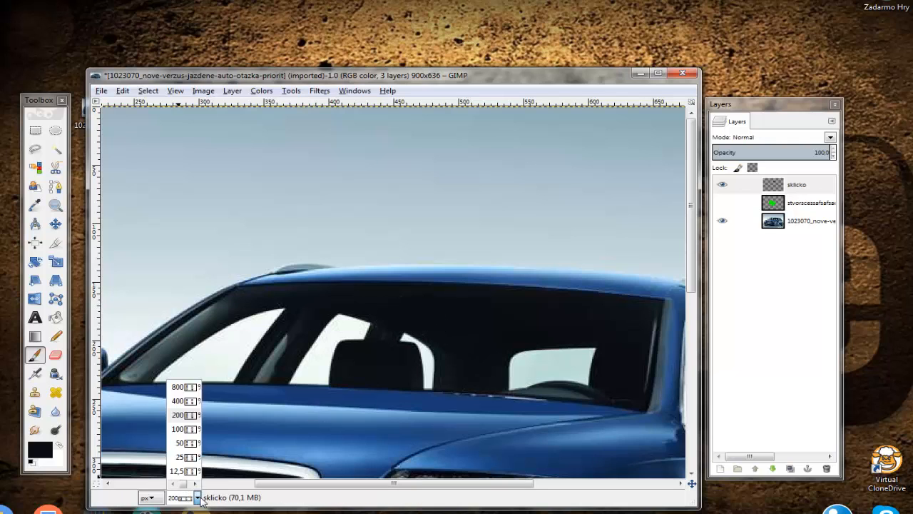
{"action": "left_click", "coordinate": [184, 430]}
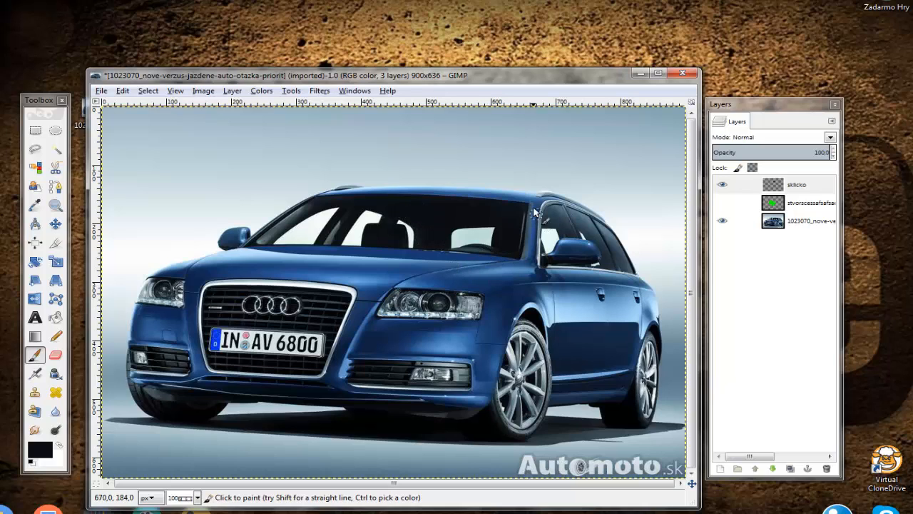
Trace a path of straight segments around the four-ring grille emblem on the Audi photo layer at 200% zoom.
{"action": "left_click", "coordinate": [56, 185]}
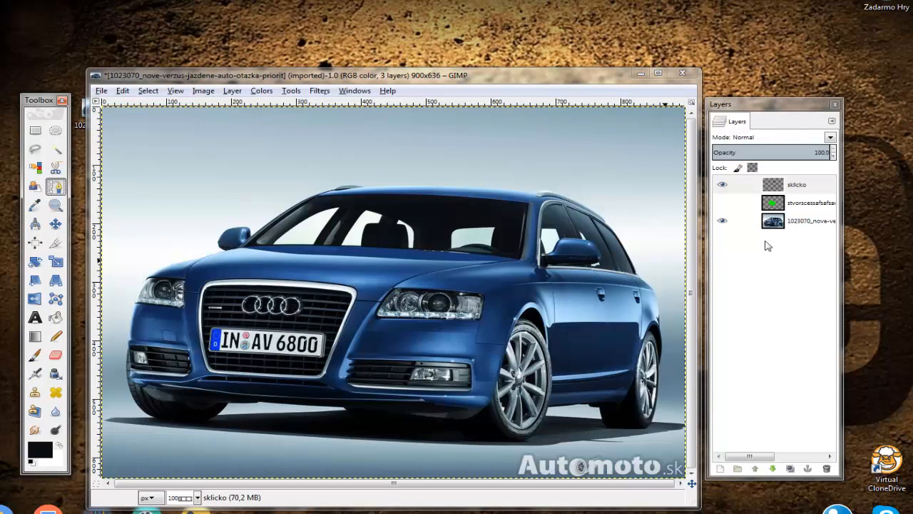
{"action": "left_click", "coordinate": [789, 222]}
{"action": "left_click", "coordinate": [197, 497]}
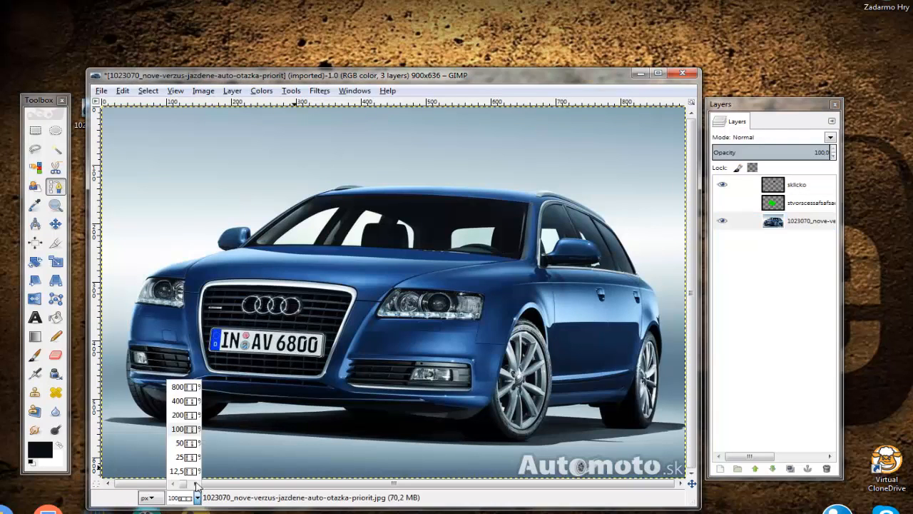
{"action": "left_click", "coordinate": [182, 415]}
{"action": "left_click_drag", "start_coordinate": [372, 484], "coordinate": [291, 469]}
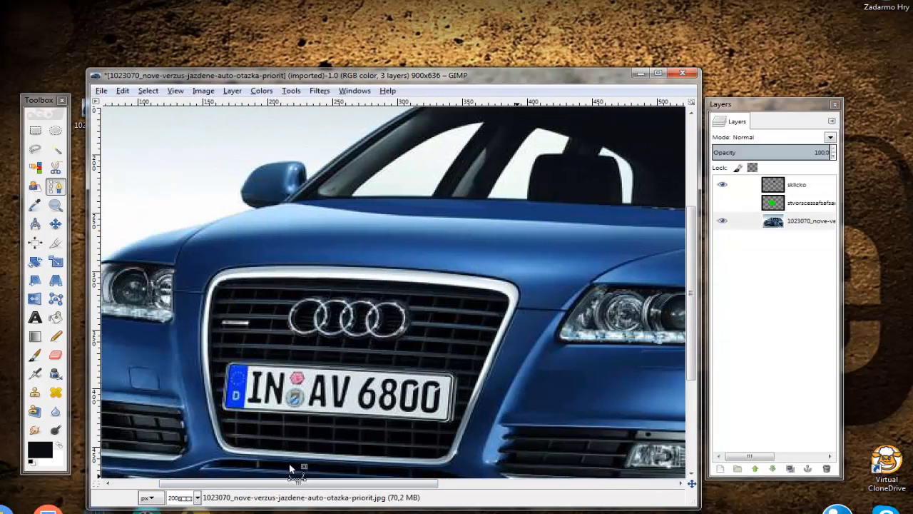
{"action": "left_click", "coordinate": [288, 334]}
{"action": "left_click", "coordinate": [331, 339]}
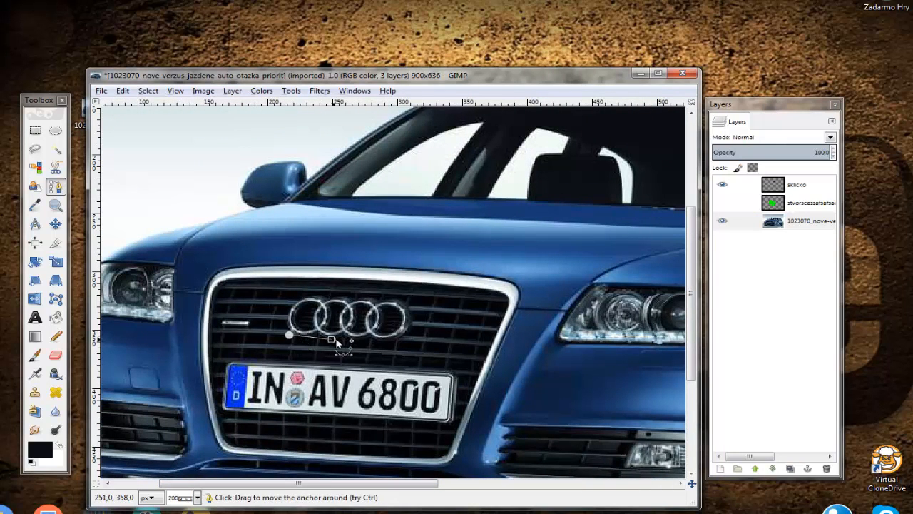
{"action": "left_click", "coordinate": [428, 319]}
{"action": "left_click", "coordinate": [409, 299]}
{"action": "left_click", "coordinate": [355, 292]}
{"action": "left_click", "coordinate": [301, 293]}
{"action": "left_click", "coordinate": [280, 313]}
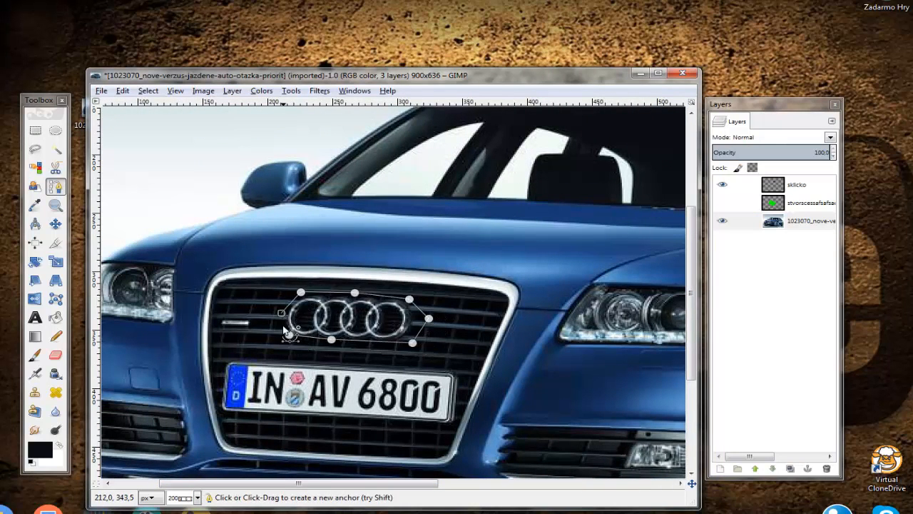
Turn the emblem path into a selection, invert it and delete everything around the emblem from the Audi photo layer.
{"action": "right_click", "coordinate": [280, 333]}
{"action": "mouse_move", "coordinate": [320, 371]}
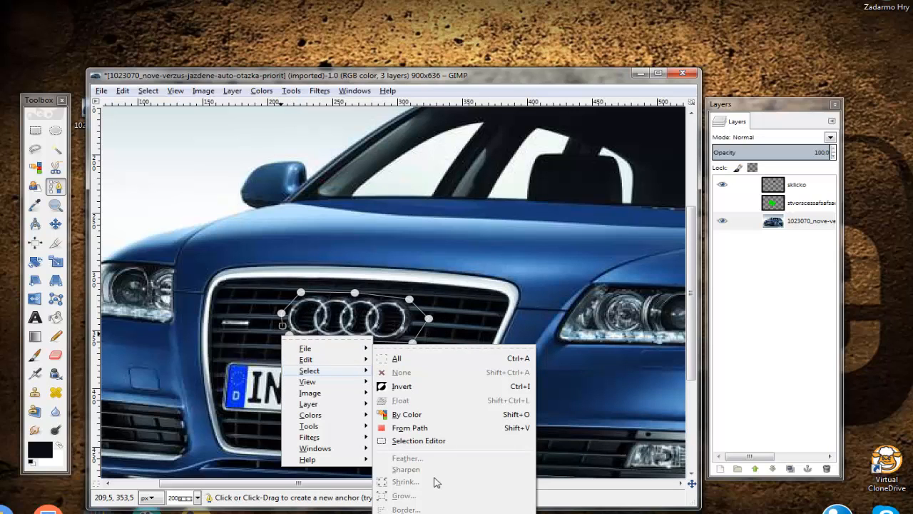
{"action": "left_click", "coordinate": [433, 428]}
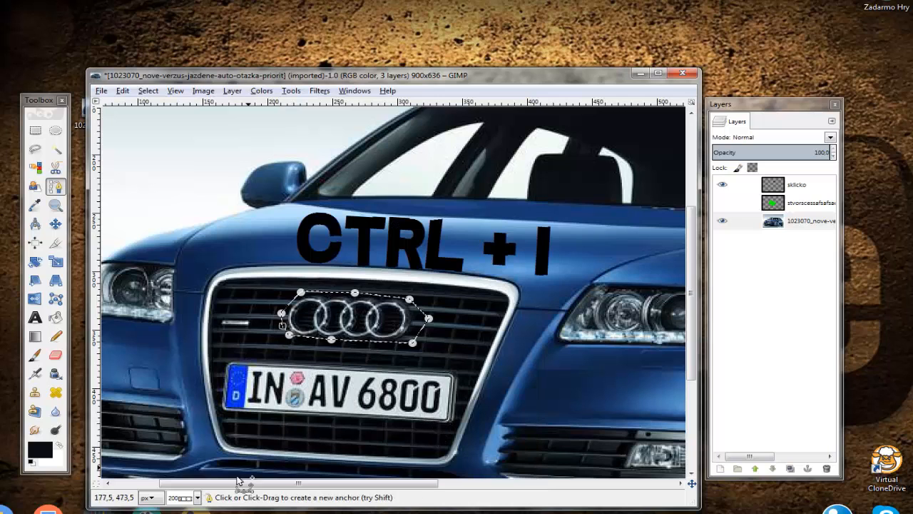
{"action": "left_click", "coordinate": [198, 497]}
{"action": "left_click", "coordinate": [184, 442]}
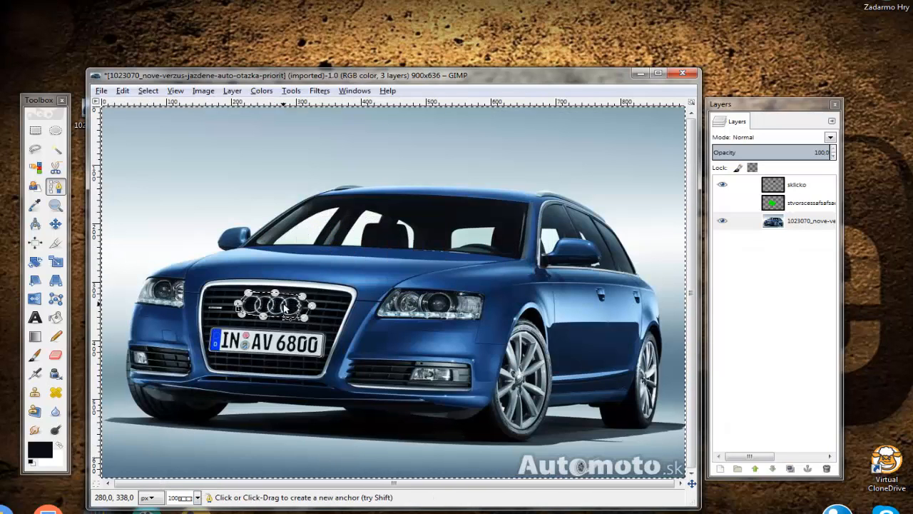
{"action": "key", "text": "Delete"}
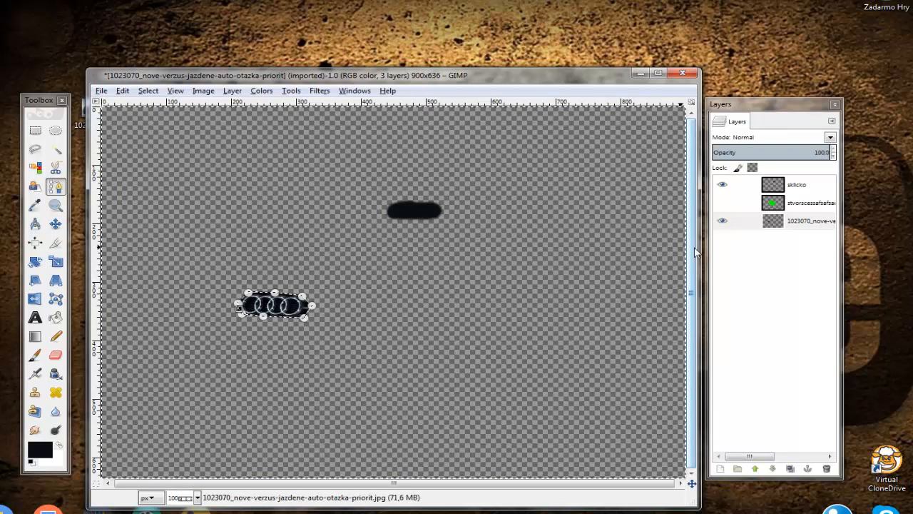
Toggle the visibility of the sklicko layer to check what it contains.
{"action": "left_click", "coordinate": [721, 185]}
{"action": "left_click", "coordinate": [722, 185]}
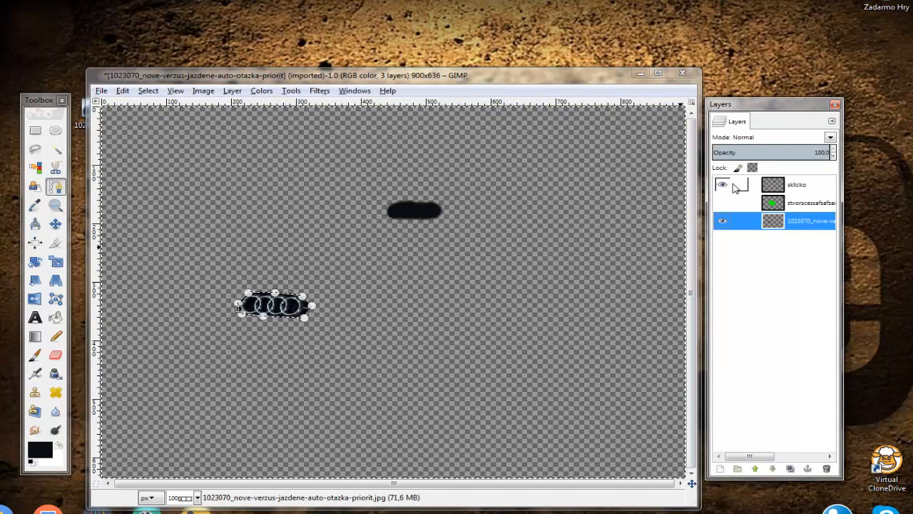
{"action": "left_click", "coordinate": [786, 186]}
{"action": "left_click", "coordinate": [722, 184]}
{"action": "left_click", "coordinate": [721, 185]}
With the selection cleared, move the cut-out emblem over the dark sklicko patch and raise its layer to the top of the stack.
{"action": "left_click", "coordinate": [799, 222]}
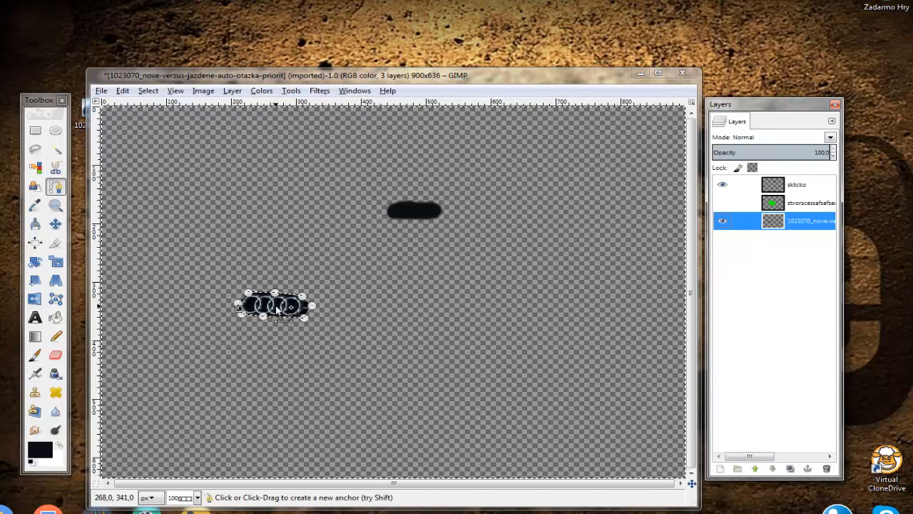
{"action": "right_click", "coordinate": [182, 323]}
{"action": "mouse_move", "coordinate": [236, 360]}
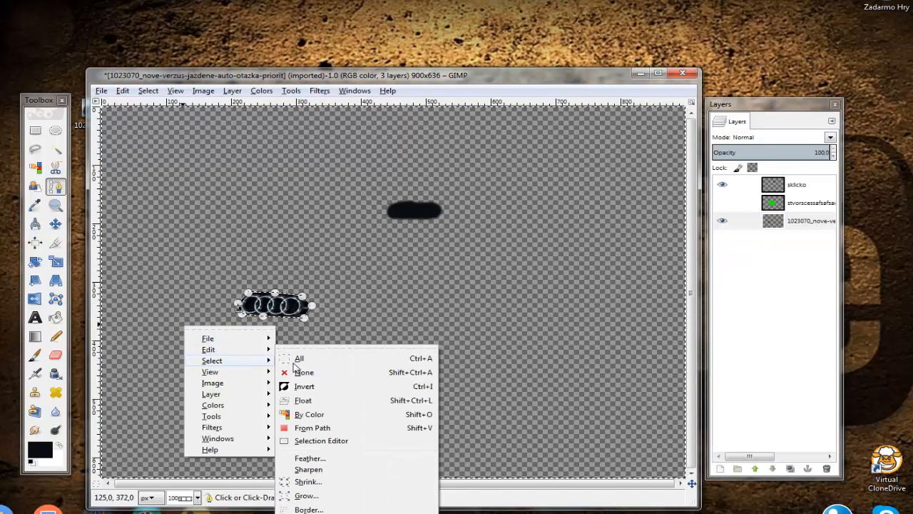
{"action": "left_click", "coordinate": [296, 374]}
{"action": "left_click", "coordinate": [55, 224]}
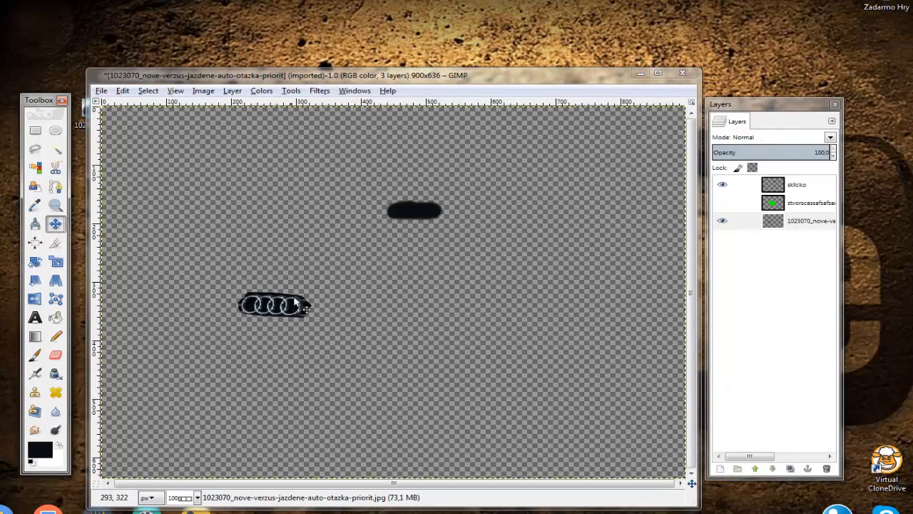
{"action": "left_click_drag", "start_coordinate": [286, 308], "coordinate": [423, 209]}
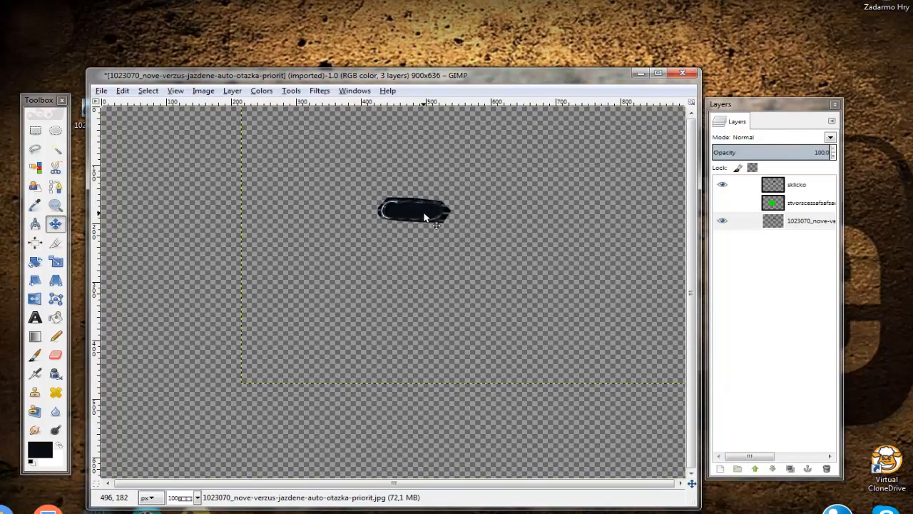
{"action": "left_click_drag", "start_coordinate": [798, 227], "coordinate": [790, 184]}
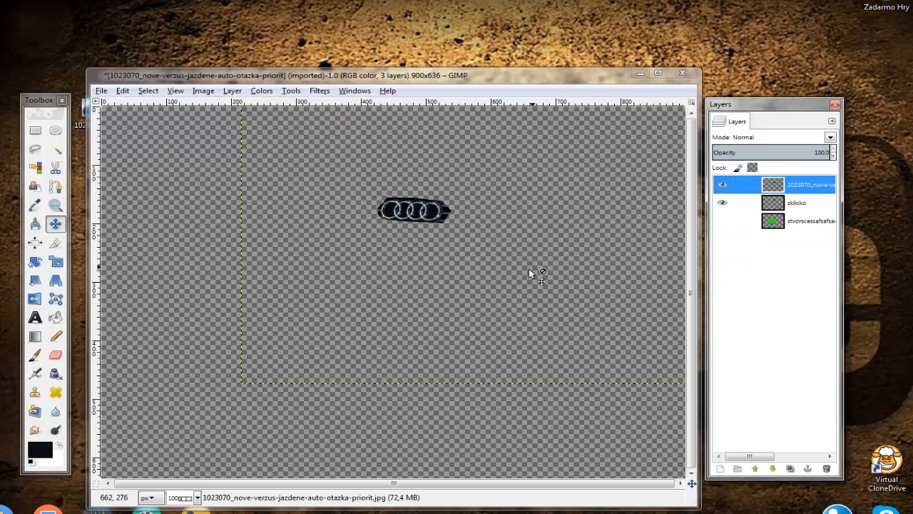
Add a new transparent layer named pozadie above the emblem layer and keep it active for the Blend tool.
{"action": "left_click", "coordinate": [35, 336]}
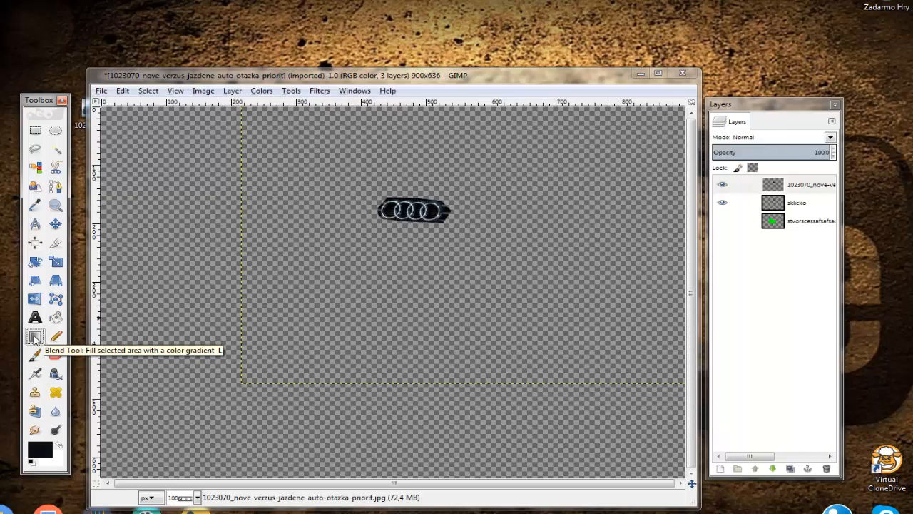
{"action": "left_click", "coordinate": [719, 469]}
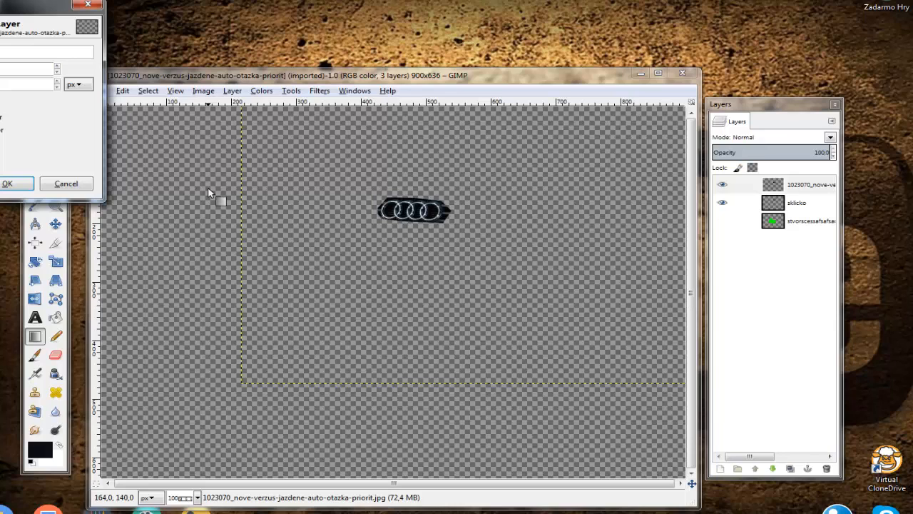
{"action": "key", "text": "Return"}
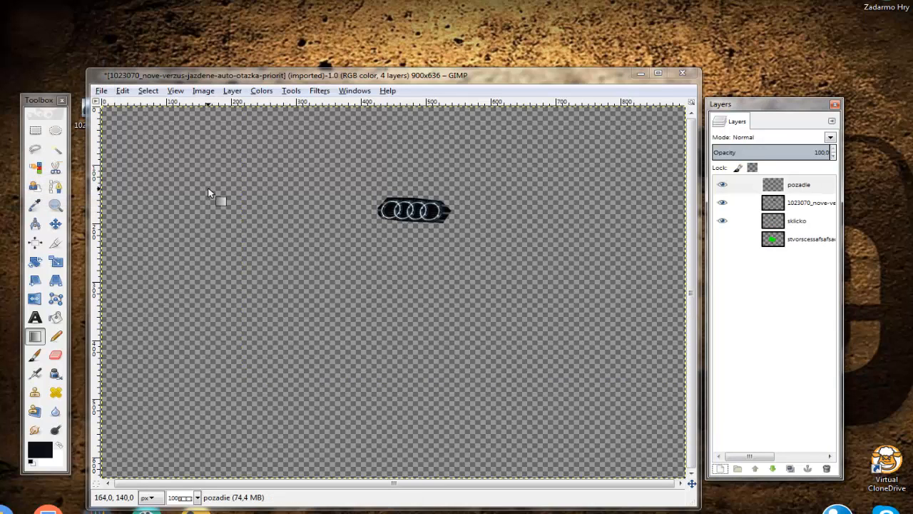
{"action": "left_click", "coordinate": [813, 184]}
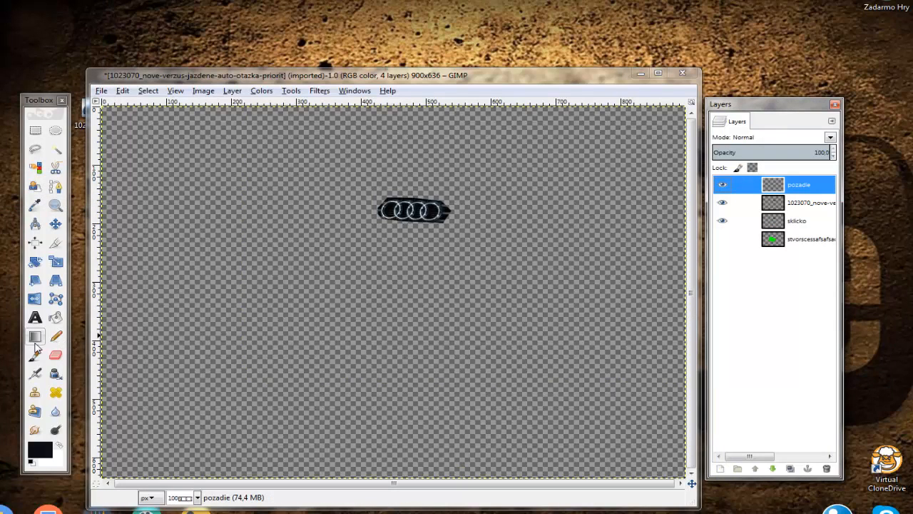
Set the foreground color to bright blue and the background color to bright green.
{"action": "left_click", "coordinate": [39, 448]}
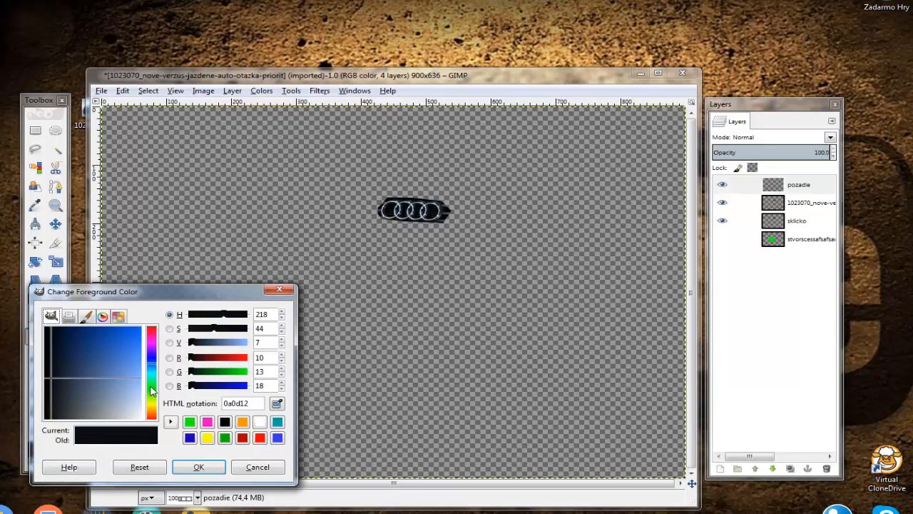
{"action": "mouse_move", "coordinate": [150, 348]}
{"action": "left_mouse_down"}
{"action": "mouse_move", "coordinate": [151, 385]}
{"action": "mouse_move", "coordinate": [142, 335]}
{"action": "left_mouse_up"}
{"action": "left_click", "coordinate": [198, 466]}
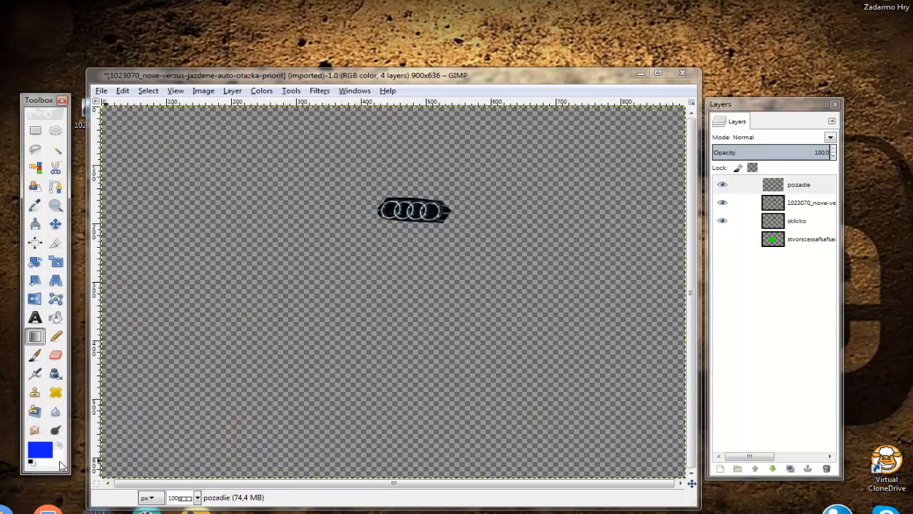
{"action": "left_click", "coordinate": [60, 464]}
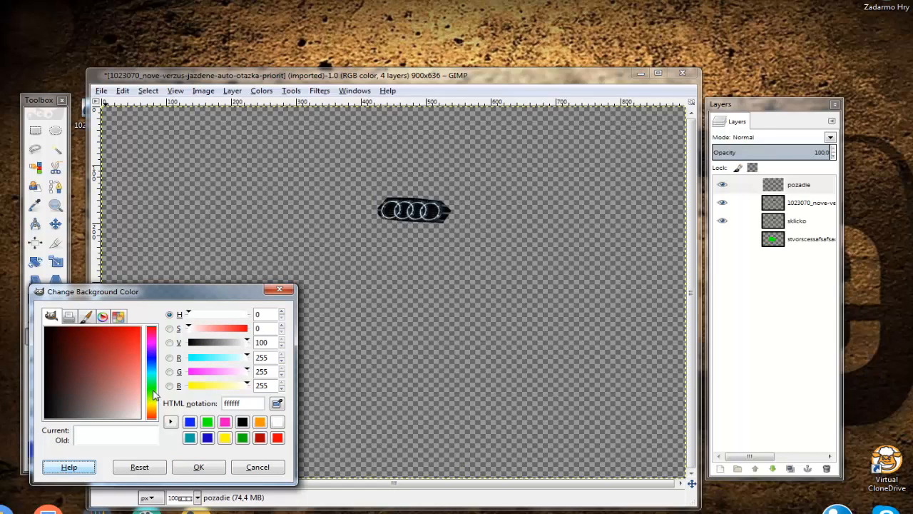
{"action": "left_click", "coordinate": [151, 392]}
{"action": "left_click_drag", "start_coordinate": [140, 357], "coordinate": [141, 330]}
{"action": "left_click", "coordinate": [199, 466]}
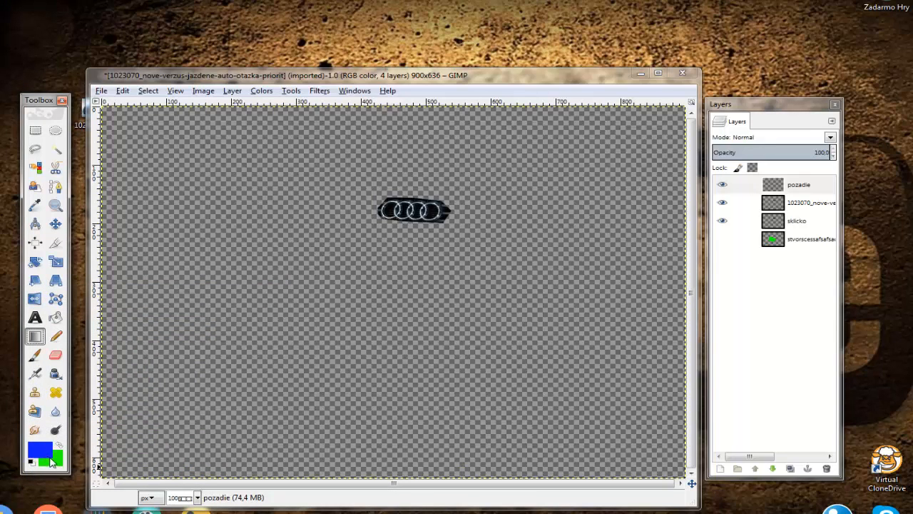
Fill the pozadie layer with blue-to-green gradients of varying widths and positions, finishing with a diagonal one from its upper-left to lower-right corner.
{"action": "left_click_drag", "start_coordinate": [248, 319], "coordinate": [249, 319]}
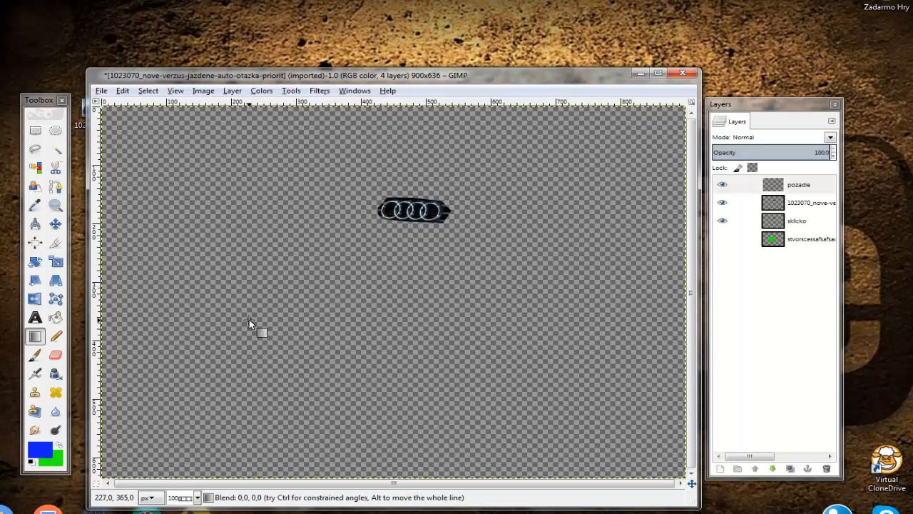
{"action": "left_click_drag", "start_coordinate": [459, 319], "coordinate": [478, 324]}
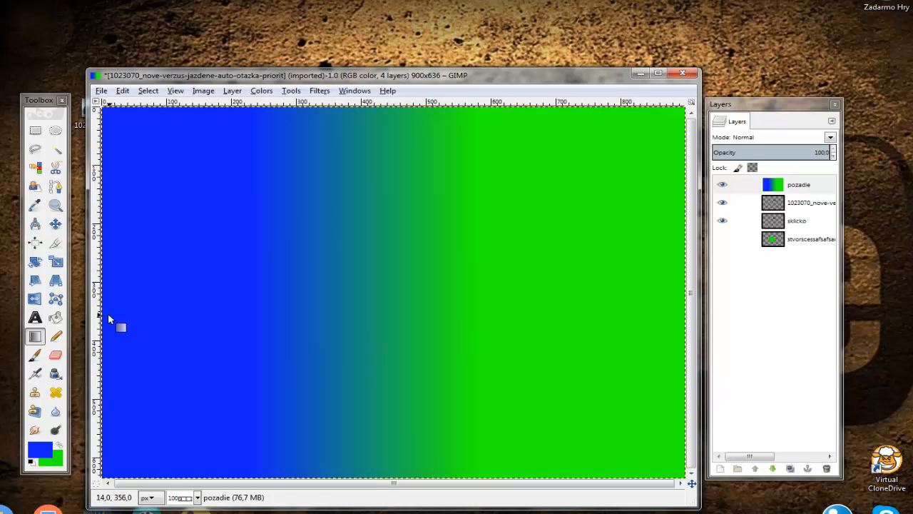
{"action": "left_click_drag", "start_coordinate": [104, 314], "coordinate": [474, 341]}
{"action": "left_click_drag", "start_coordinate": [677, 334], "coordinate": [678, 330]}
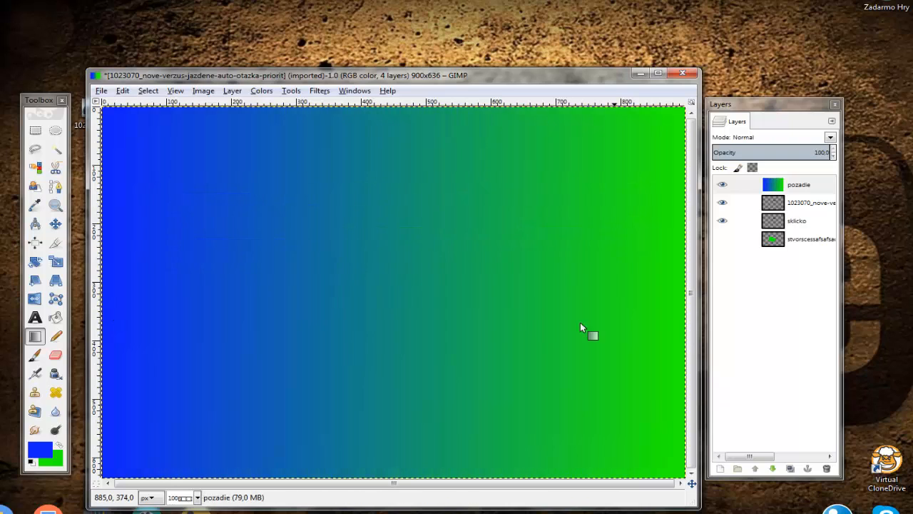
{"action": "left_click_drag", "start_coordinate": [164, 271], "coordinate": [399, 288]}
{"action": "left_click_drag", "start_coordinate": [303, 290], "coordinate": [477, 292]}
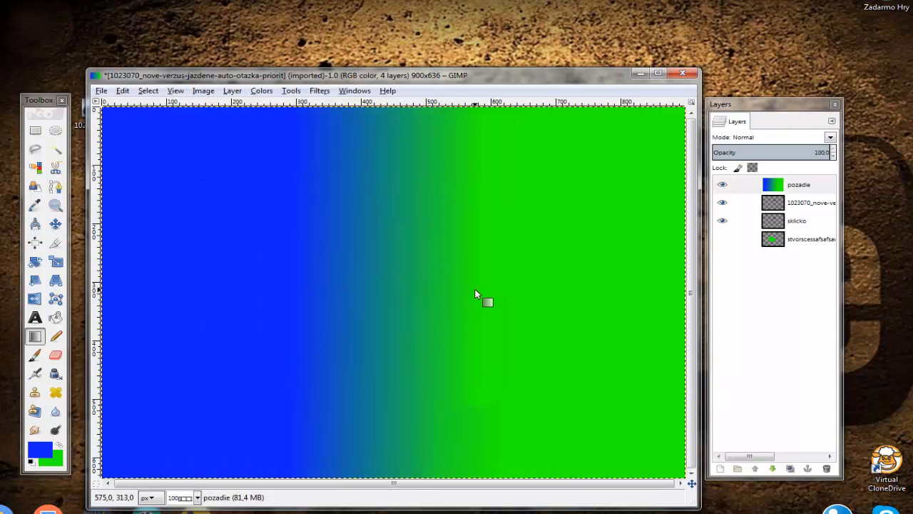
{"action": "left_click_drag", "start_coordinate": [550, 276], "coordinate": [681, 282]}
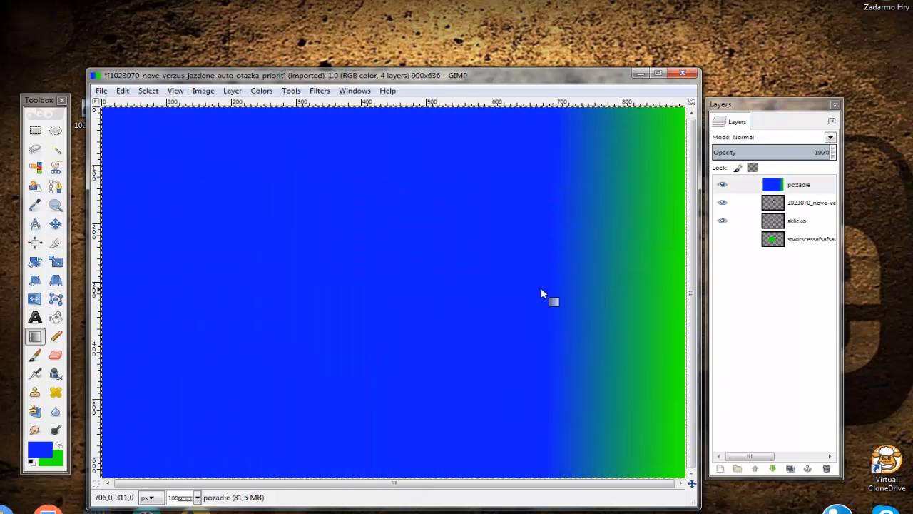
{"action": "left_click_drag", "start_coordinate": [112, 289], "coordinate": [240, 299]}
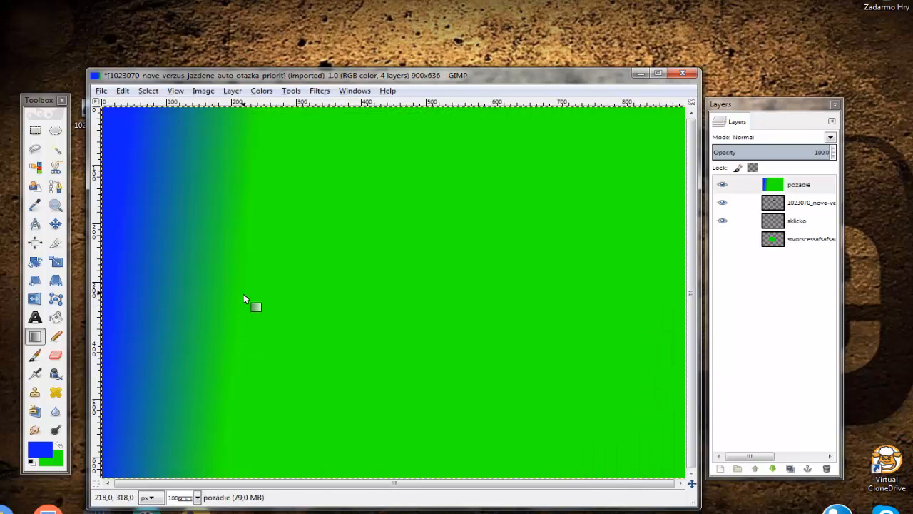
{"action": "left_click_drag", "start_coordinate": [159, 149], "coordinate": [648, 456]}
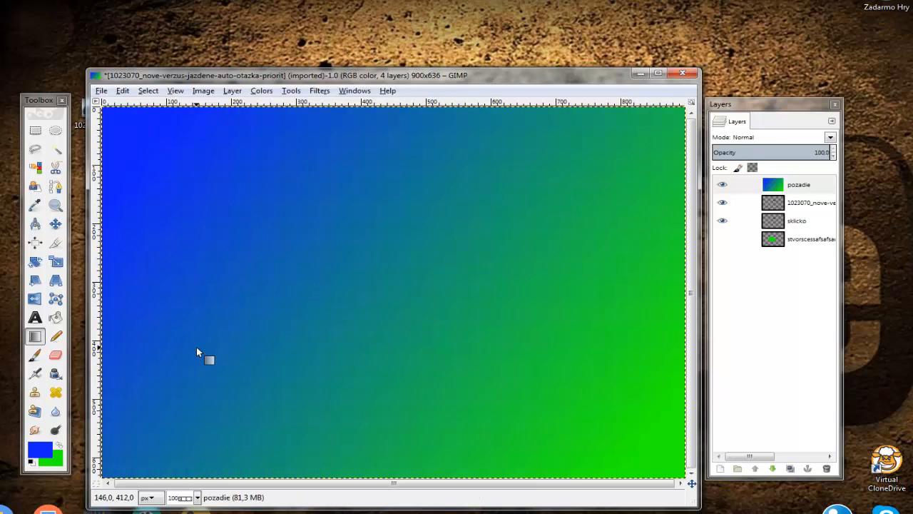
Choose the Text tool and add a new transparent layer named 3dpismo above the pozadie layer.
{"action": "left_click", "coordinate": [56, 355]}
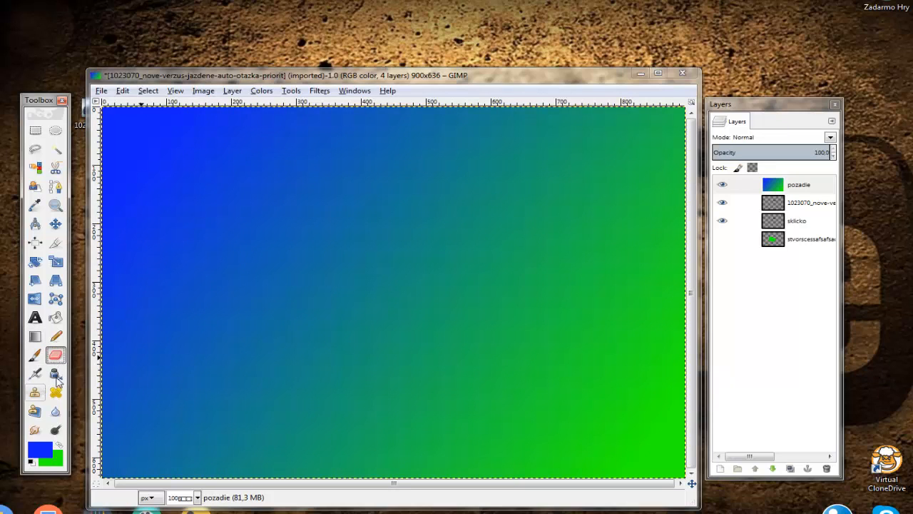
{"action": "left_click", "coordinate": [35, 317]}
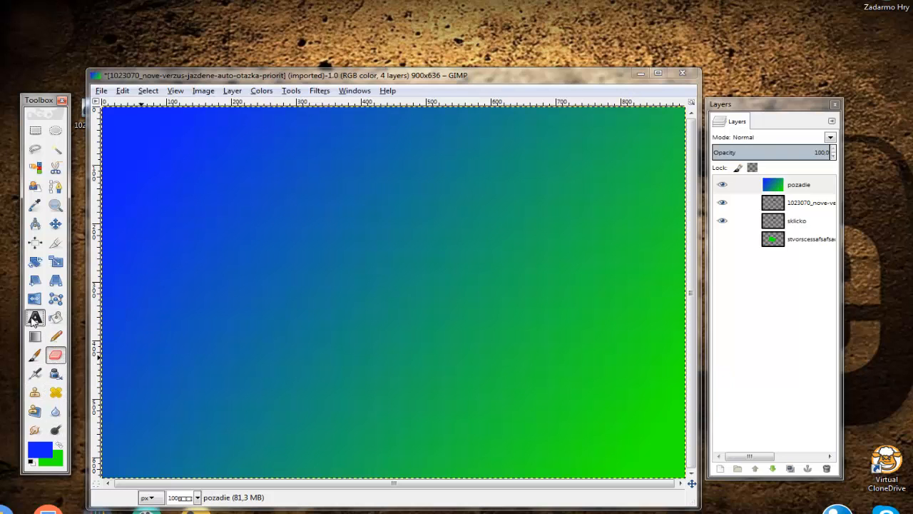
{"action": "left_click", "coordinate": [720, 469]}
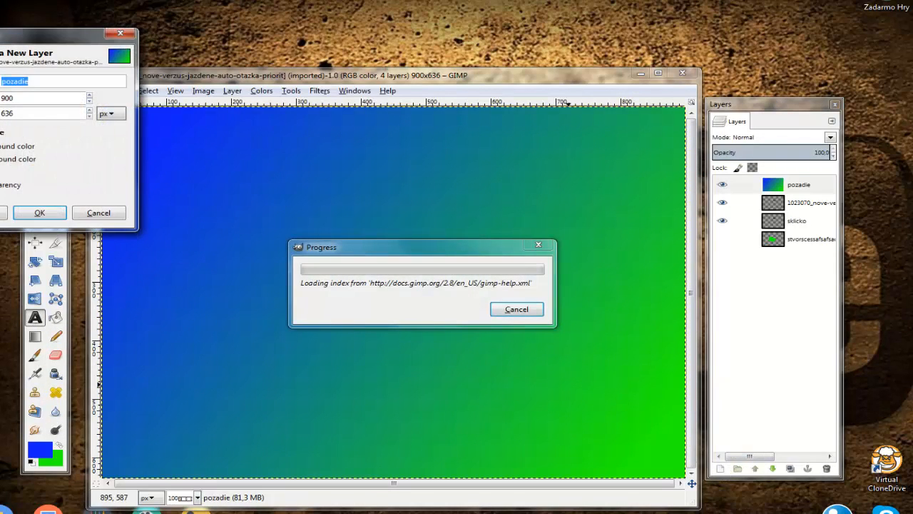
{"action": "left_click", "coordinate": [523, 308]}
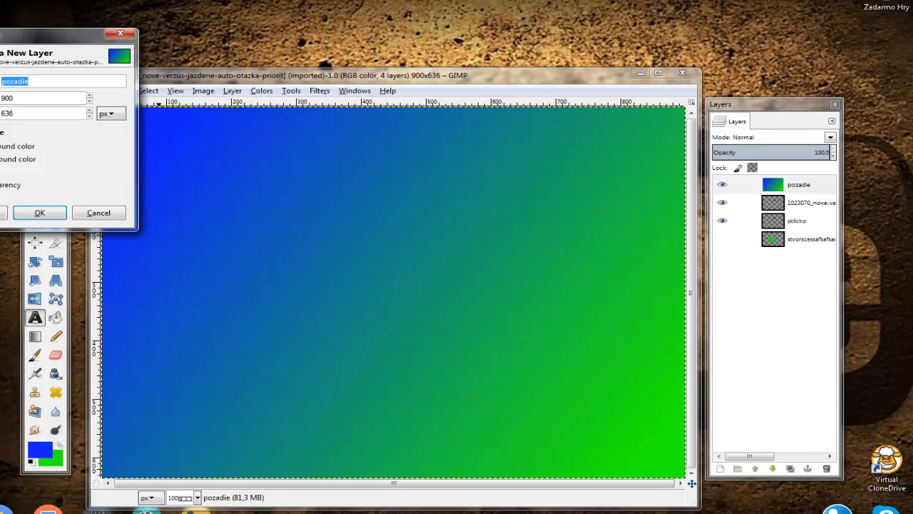
{"action": "type", "text": "4"}
{"action": "type", "text": "dpismo"}
{"action": "key", "text": "Return"}
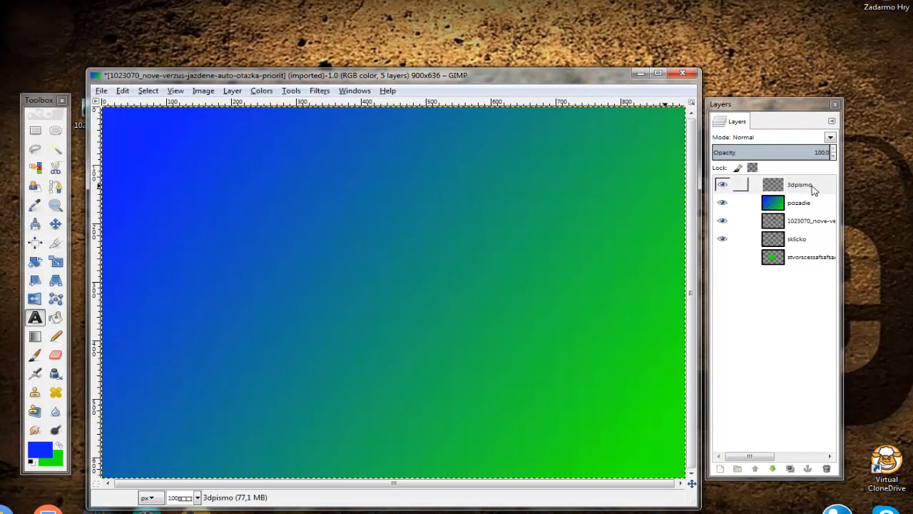
Add a text box about 408 × 197 px around the middle of the canvas with the text "super hraaaa".
{"action": "left_click", "coordinate": [799, 185]}
{"action": "left_click", "coordinate": [311, 248]}
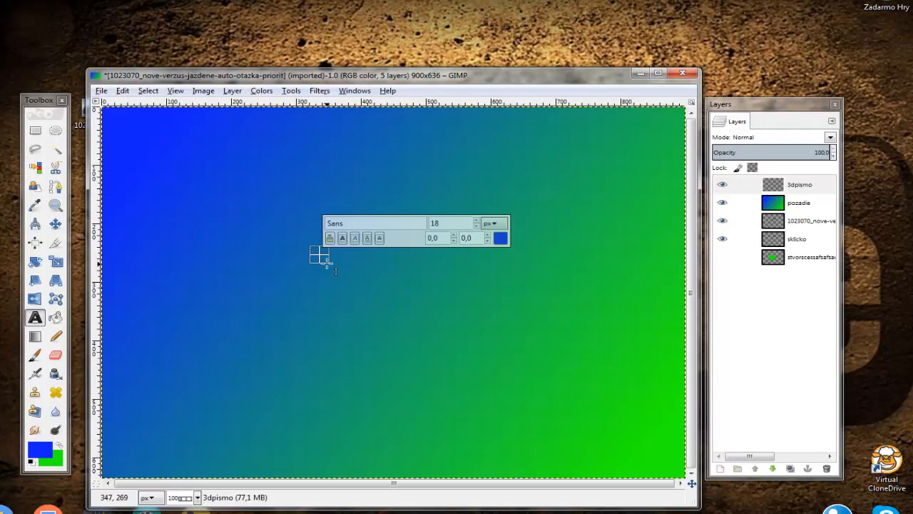
{"action": "left_click_drag", "start_coordinate": [320, 255], "coordinate": [536, 348]}
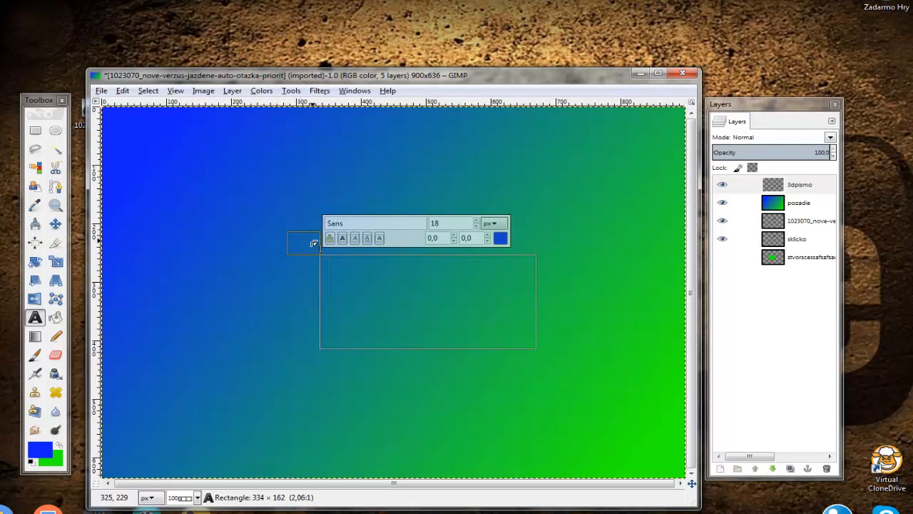
{"action": "left_click_drag", "start_coordinate": [315, 244], "coordinate": [266, 223]}
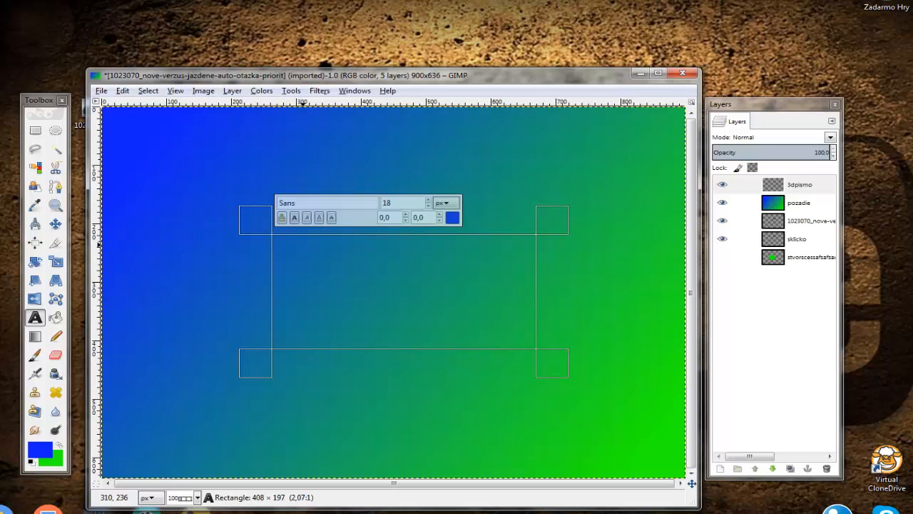
{"action": "type", "text": "super hraaaa"}
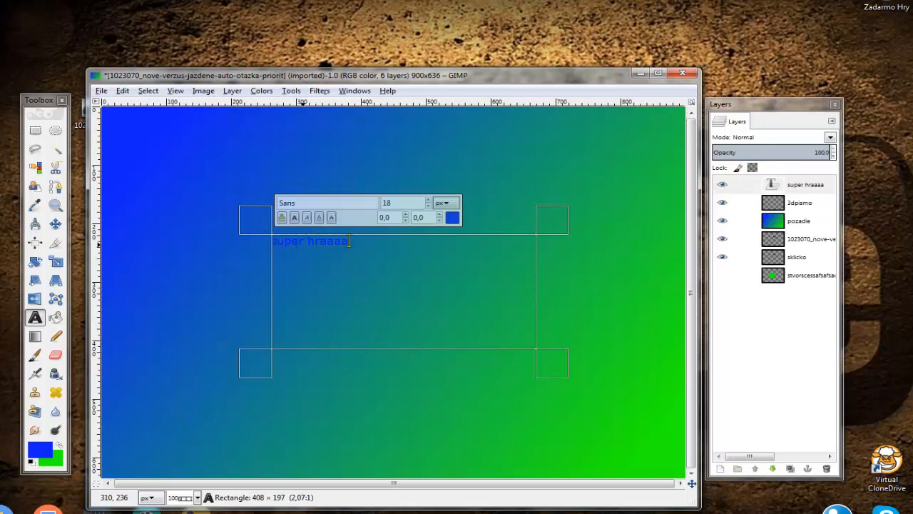
Set the size of all the text to 100 px and resize its box to about 668 × 133 px so it fits one line.
{"action": "key", "text": "ctrl+a"}
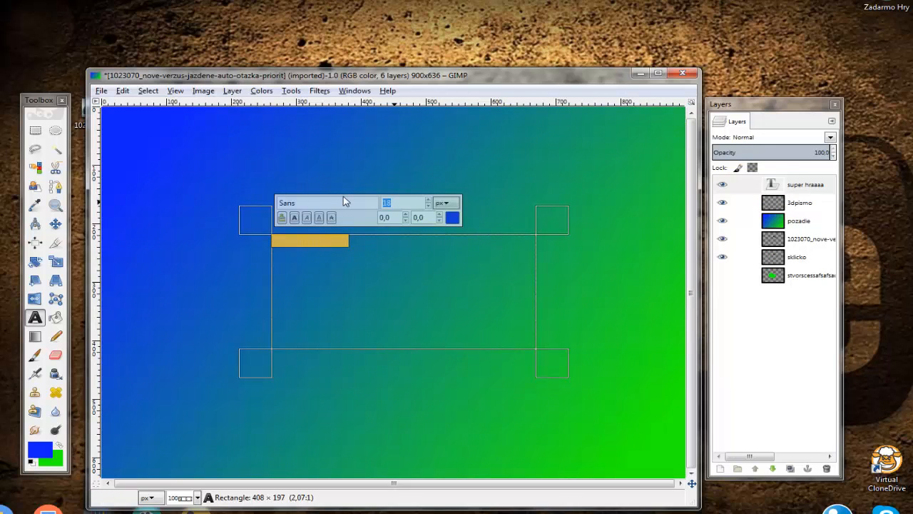
{"action": "key", "text": "Return"}
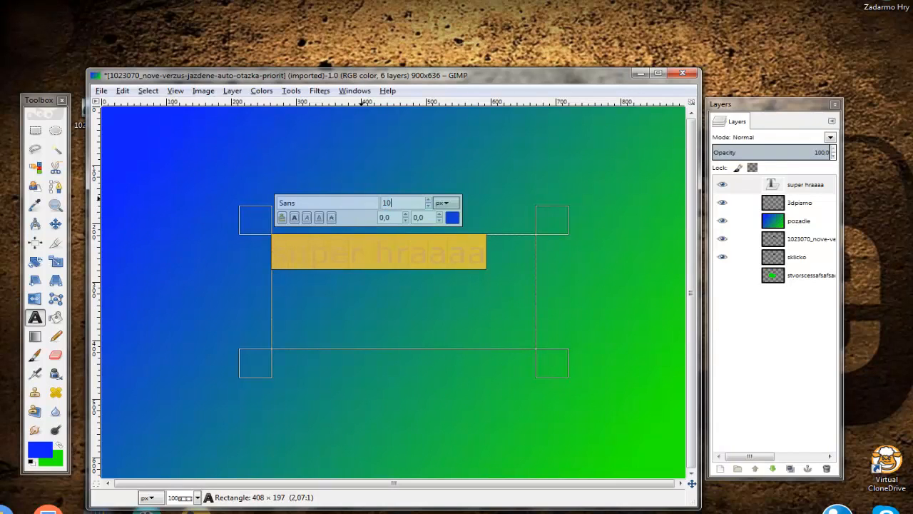
{"action": "key", "text": "Return"}
{"action": "left_click_drag", "start_coordinate": [538, 352], "coordinate": [607, 326]}
{"action": "left_click_drag", "start_coordinate": [255, 219], "coordinate": [116, 205]}
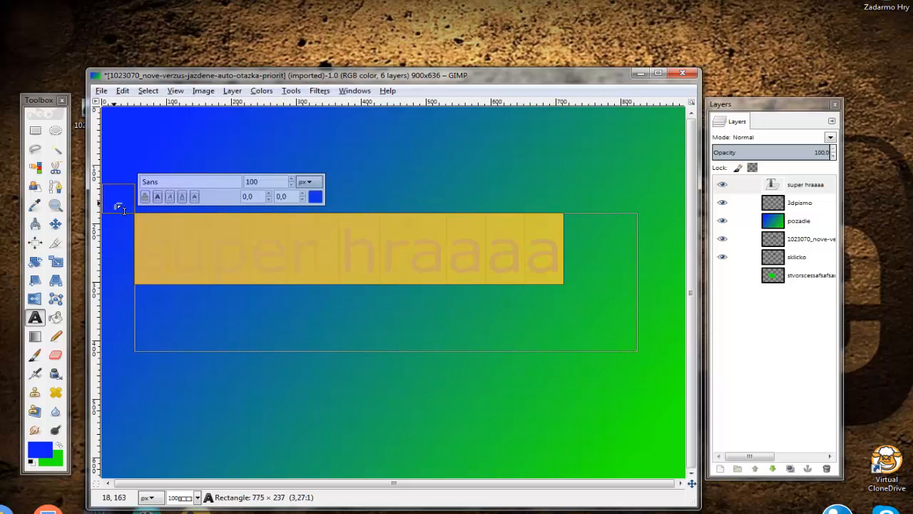
{"action": "left_click_drag", "start_coordinate": [637, 350], "coordinate": [599, 315]}
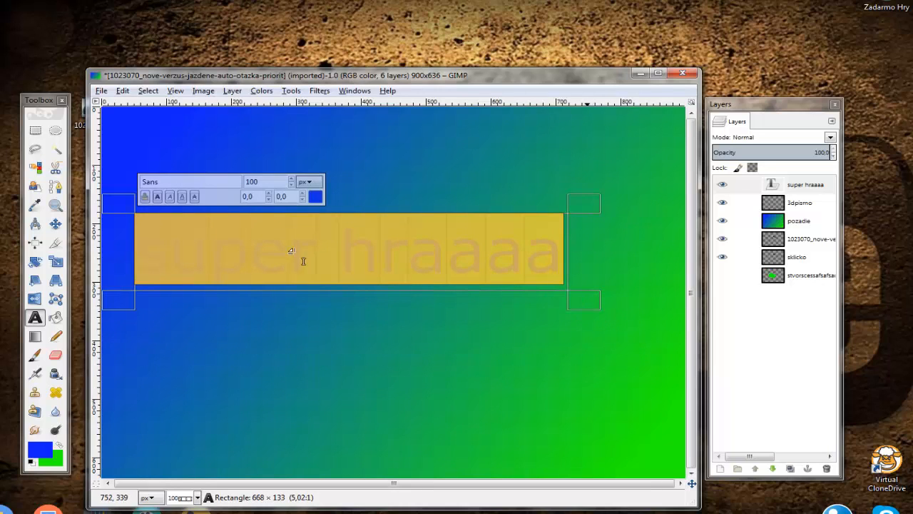
Move the super hraaaa text layer with the Move tool so it sits centered near the upper edge of the image.
{"action": "key", "text": "m"}
{"action": "left_click_drag", "start_coordinate": [363, 254], "coordinate": [426, 292]}
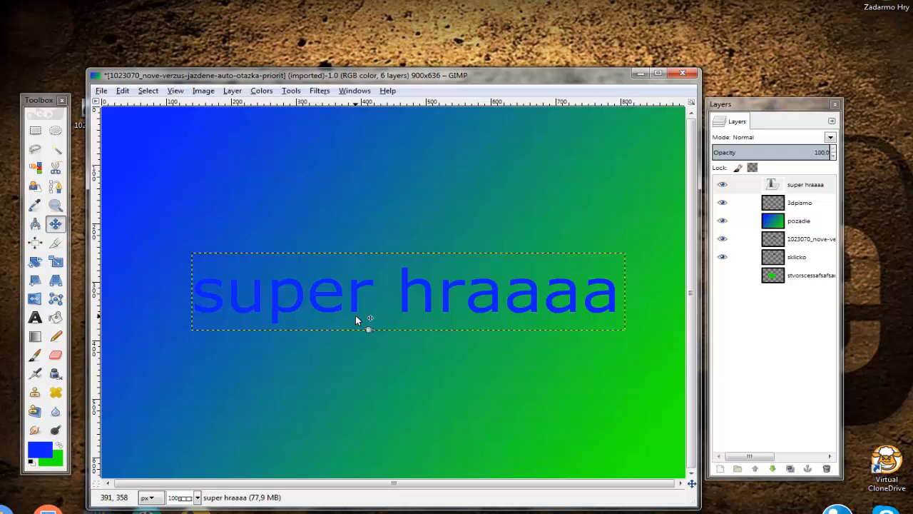
{"action": "left_click_drag", "start_coordinate": [355, 315], "coordinate": [363, 176]}
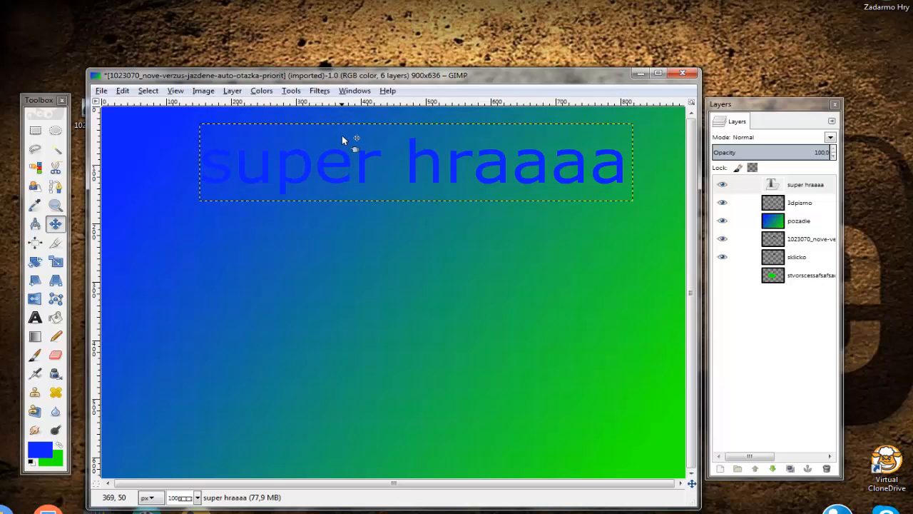
{"action": "mouse_move", "coordinate": [361, 166]}
{"action": "left_mouse_down"}
{"action": "mouse_move", "coordinate": [360, 293]}
{"action": "mouse_move", "coordinate": [353, 295]}
{"action": "mouse_move", "coordinate": [352, 164]}
{"action": "left_mouse_up"}
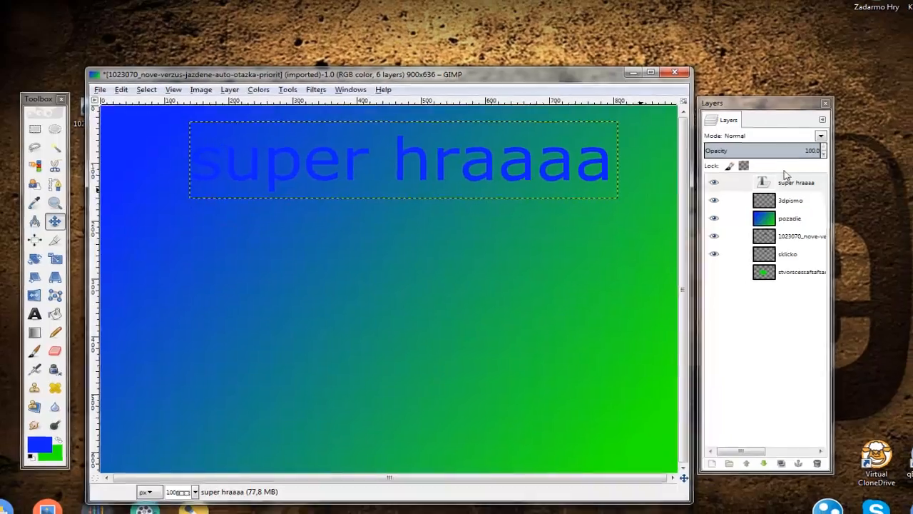
Create a selection from the alpha of the super hraaaa text layer.
{"action": "left_click", "coordinate": [772, 184]}
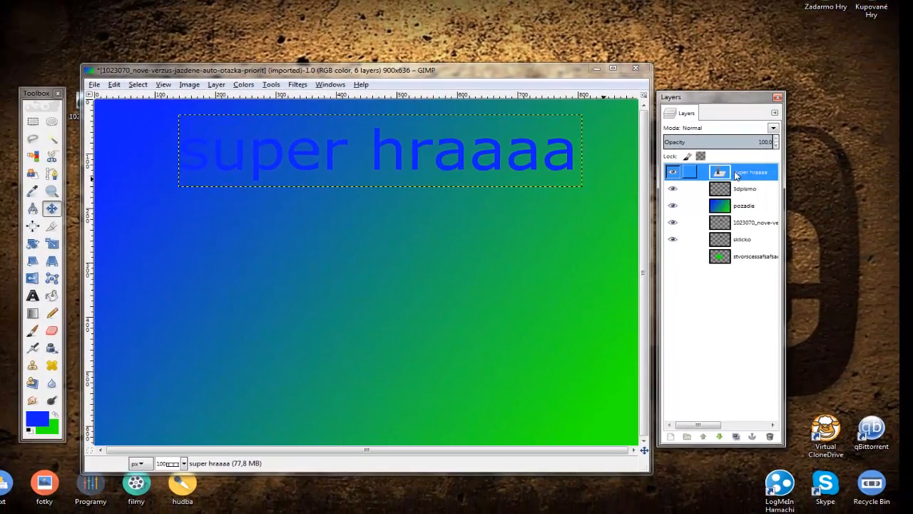
{"action": "right_click", "coordinate": [774, 186]}
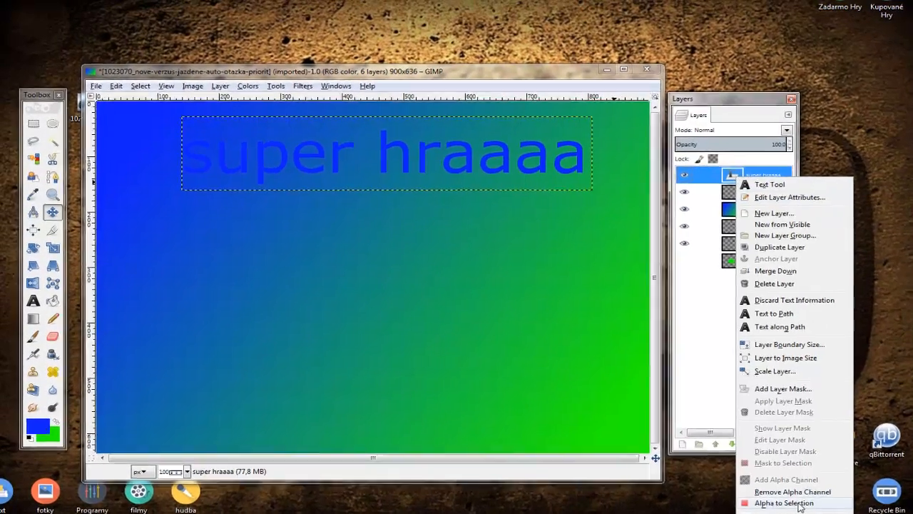
{"action": "left_click", "coordinate": [785, 494]}
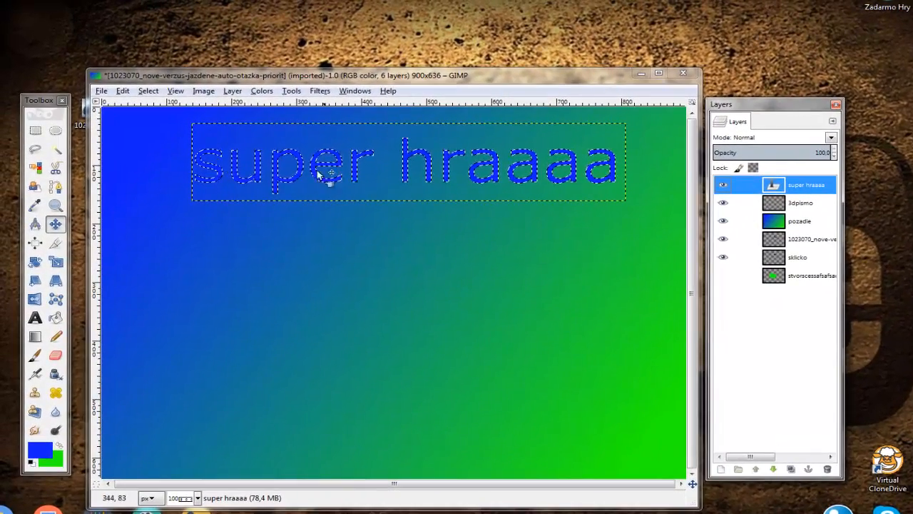
Choose the Blend tool and set the foreground color to bright pink and the background color to red (fb0000).
{"action": "left_click", "coordinate": [37, 336]}
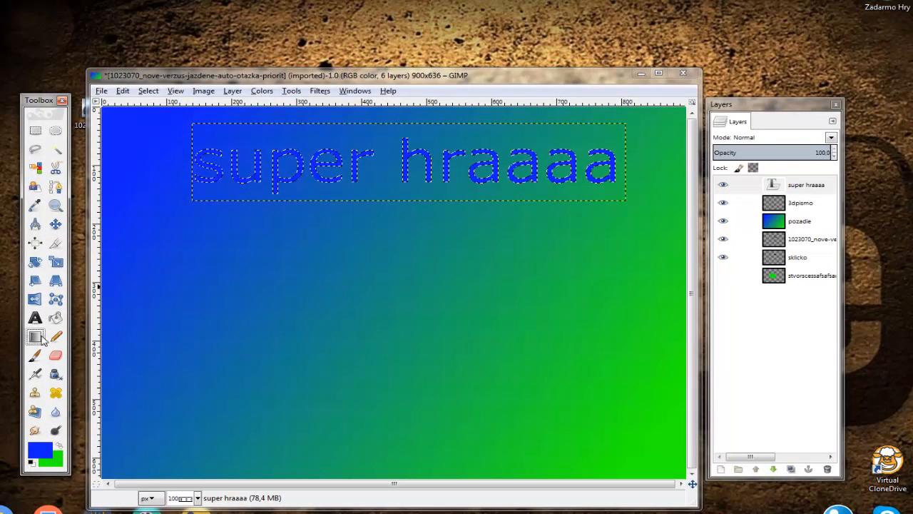
{"action": "left_click", "coordinate": [39, 449]}
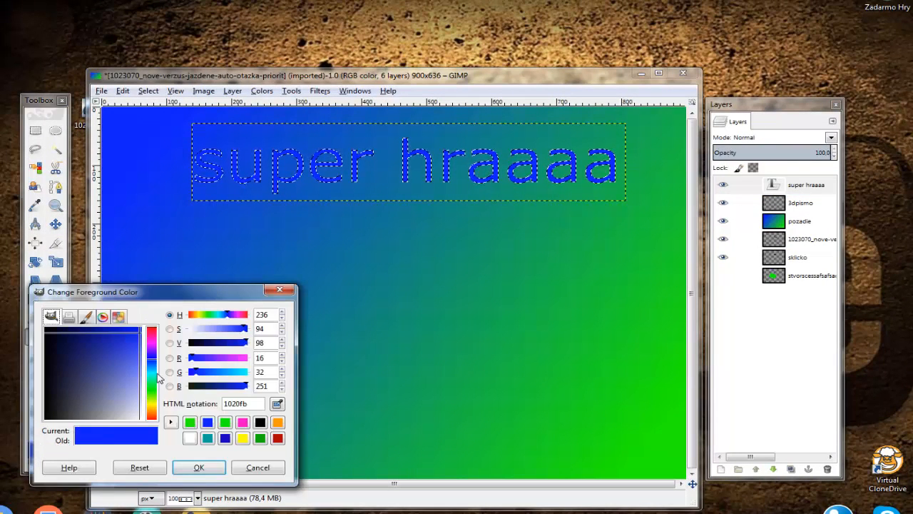
{"action": "left_click", "coordinate": [152, 393]}
{"action": "left_click_drag", "start_coordinate": [153, 393], "coordinate": [153, 341]}
{"action": "left_click", "coordinate": [199, 467]}
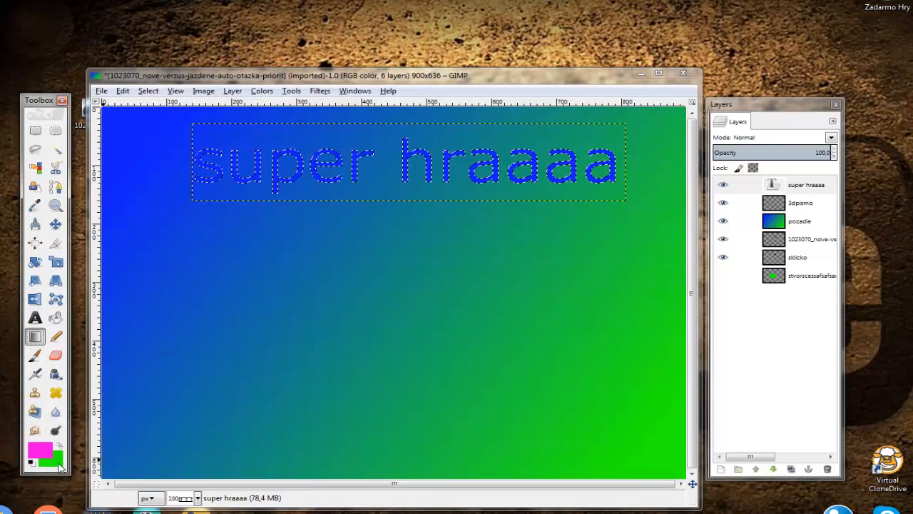
{"action": "left_click", "coordinate": [50, 455]}
{"action": "left_click", "coordinate": [69, 467]}
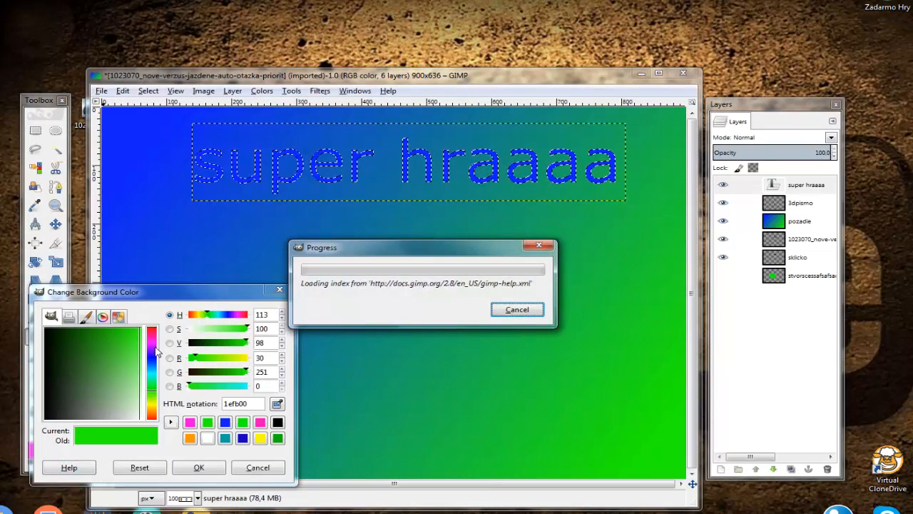
{"action": "left_click", "coordinate": [515, 308]}
{"action": "left_click_drag", "start_coordinate": [153, 411], "coordinate": [153, 423]}
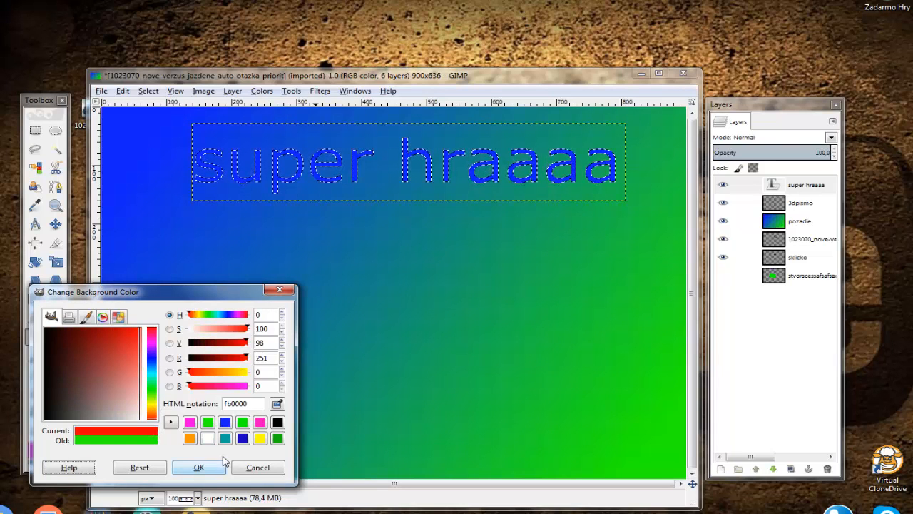
{"action": "left_click", "coordinate": [198, 467]}
Fill the selected letters with a horizontal pink-to-red gradient, finishing with one spanning nearly the whole width of the text.
{"action": "left_click_drag", "start_coordinate": [217, 178], "coordinate": [478, 178]}
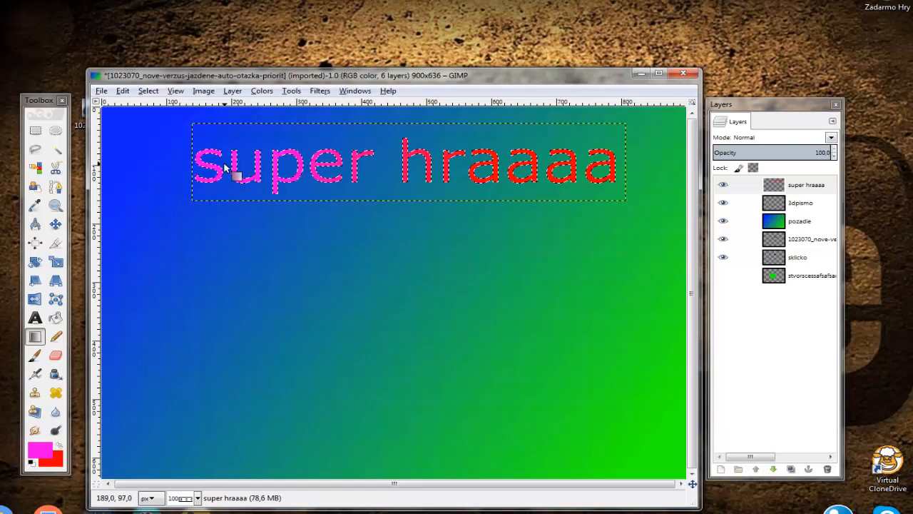
{"action": "left_click_drag", "start_coordinate": [225, 166], "coordinate": [611, 168]}
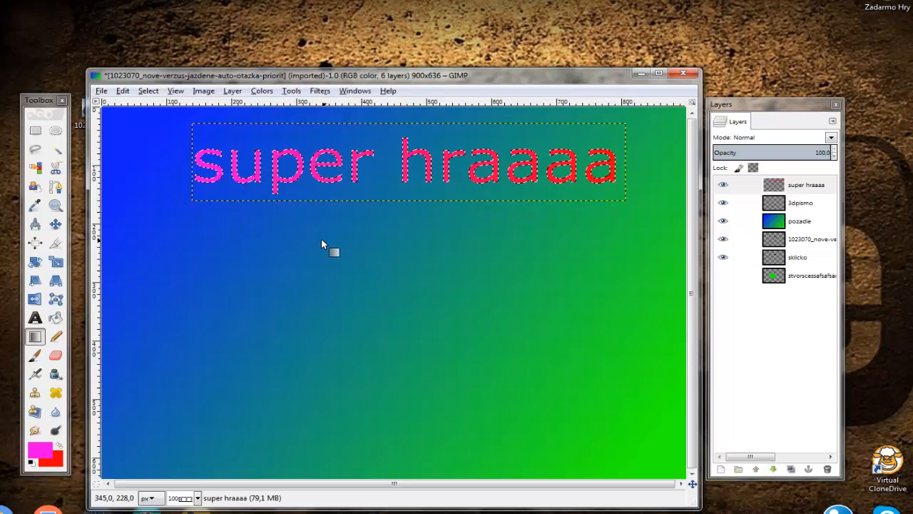
Grow the letter selection by 3 px.
{"action": "left_click", "coordinate": [149, 91]}
{"action": "left_click", "coordinate": [150, 91]}
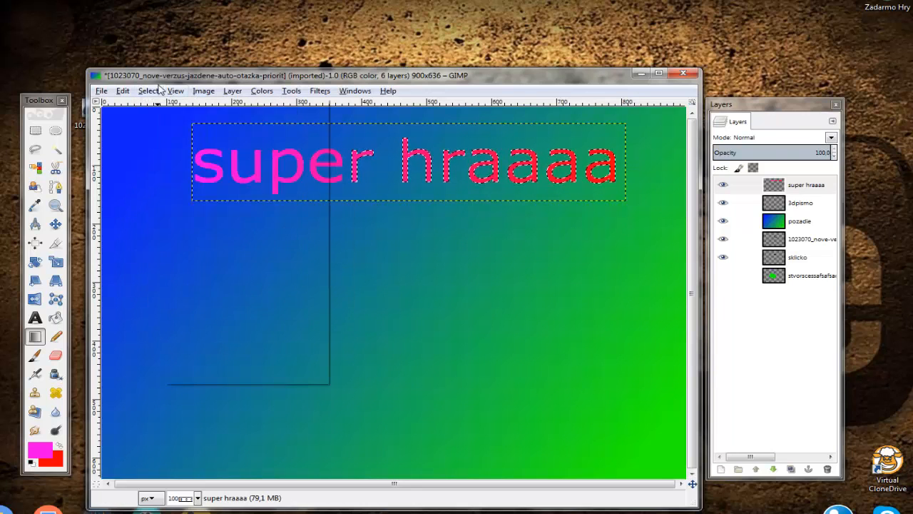
{"action": "left_click", "coordinate": [148, 91]}
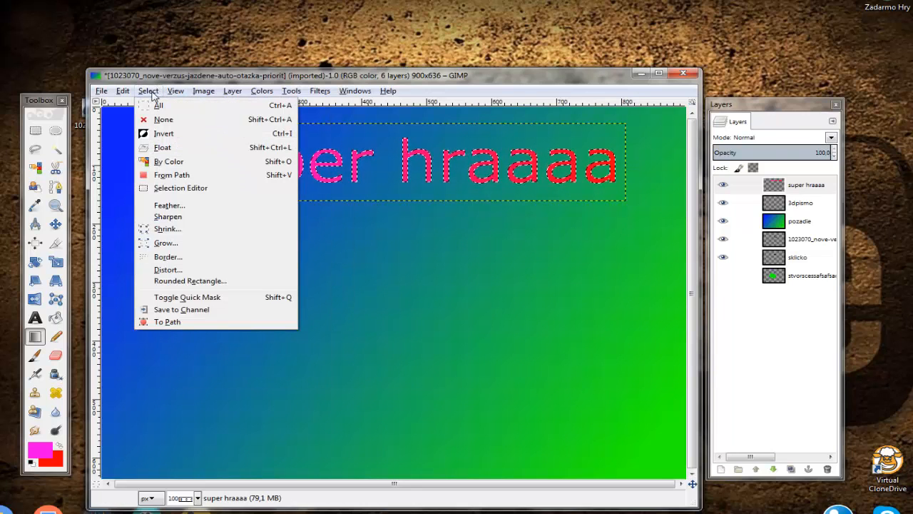
{"action": "left_click", "coordinate": [203, 244]}
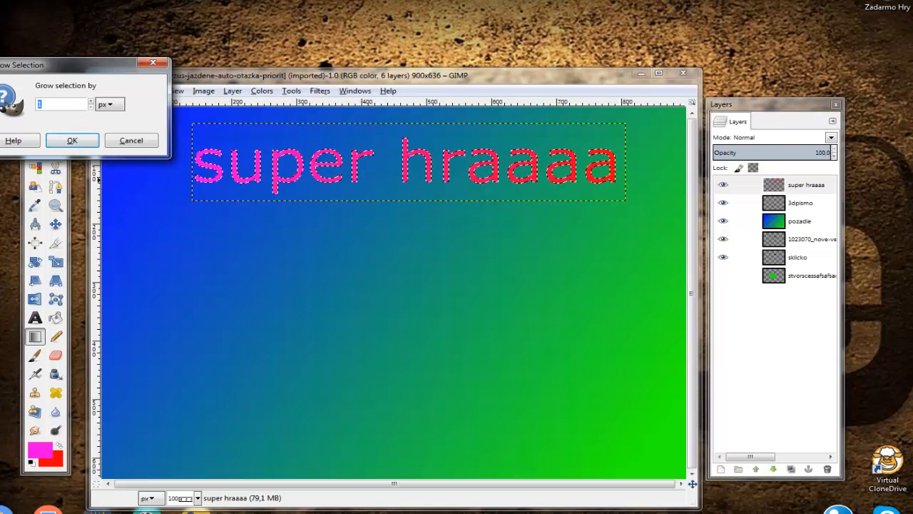
{"action": "type", "text": "3"}
{"action": "left_click", "coordinate": [72, 140]}
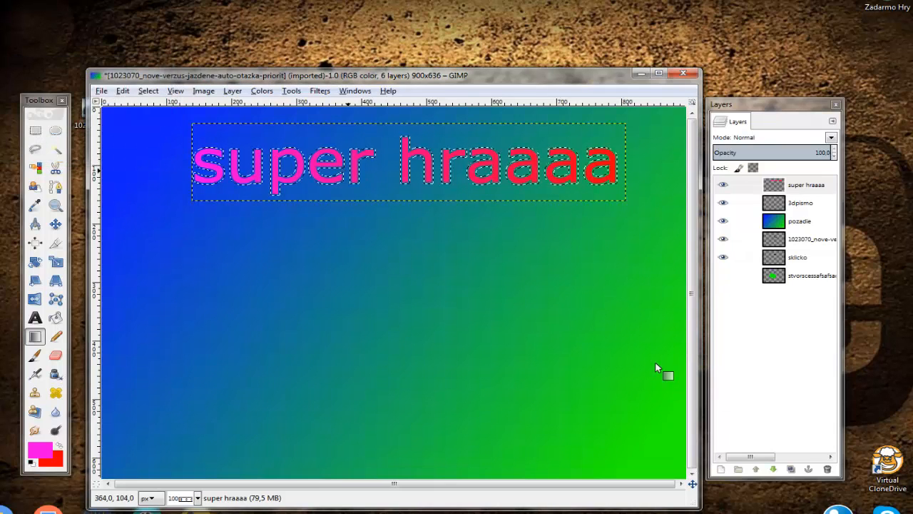
Add a new transparent layer named pismo above the super hraaaa layer.
{"action": "left_click", "coordinate": [721, 469]}
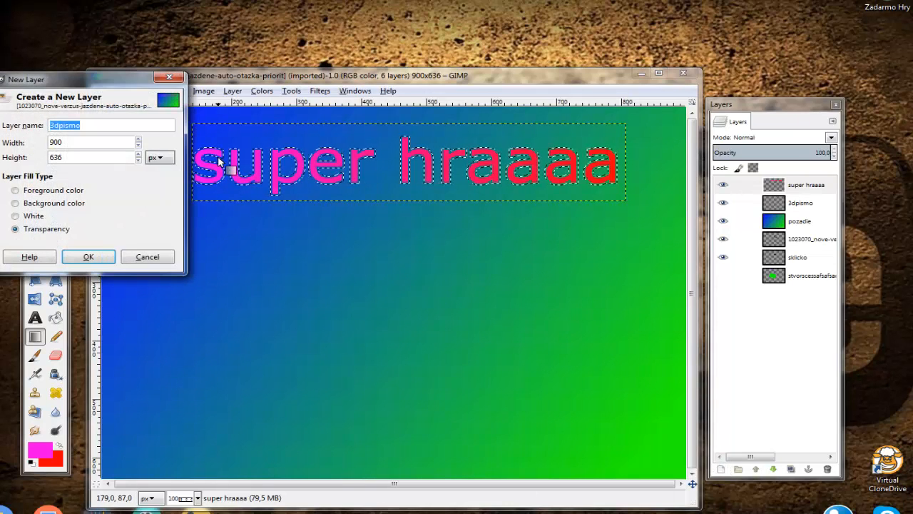
{"action": "type", "text": "pismo"}
{"action": "key", "text": "Return"}
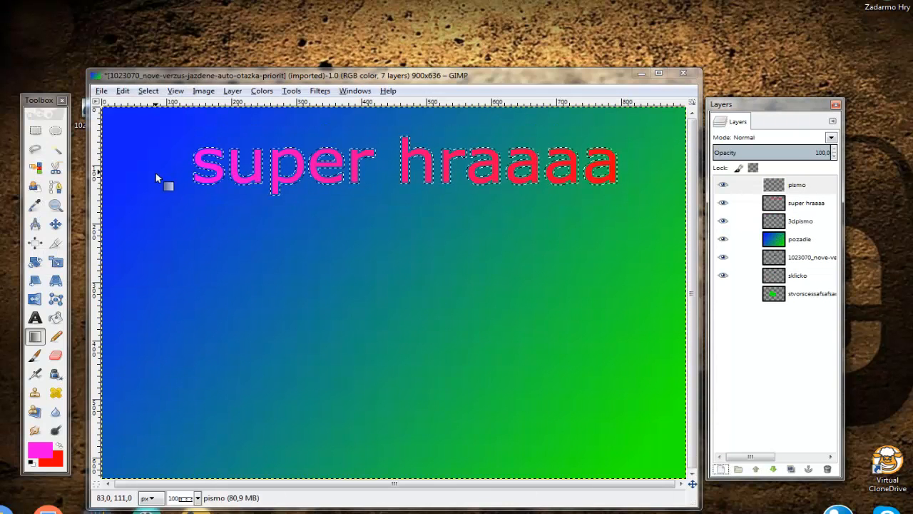
Reset the colors to the defaults and bucket-fill the grown selection on the pismo layer with black.
{"action": "left_click", "coordinate": [56, 317]}
{"action": "left_click", "coordinate": [31, 462]}
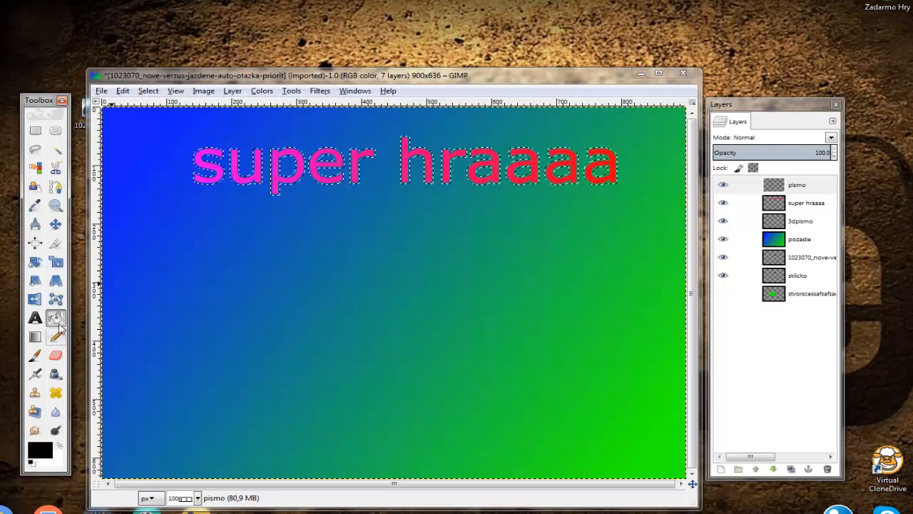
{"action": "left_click", "coordinate": [808, 186]}
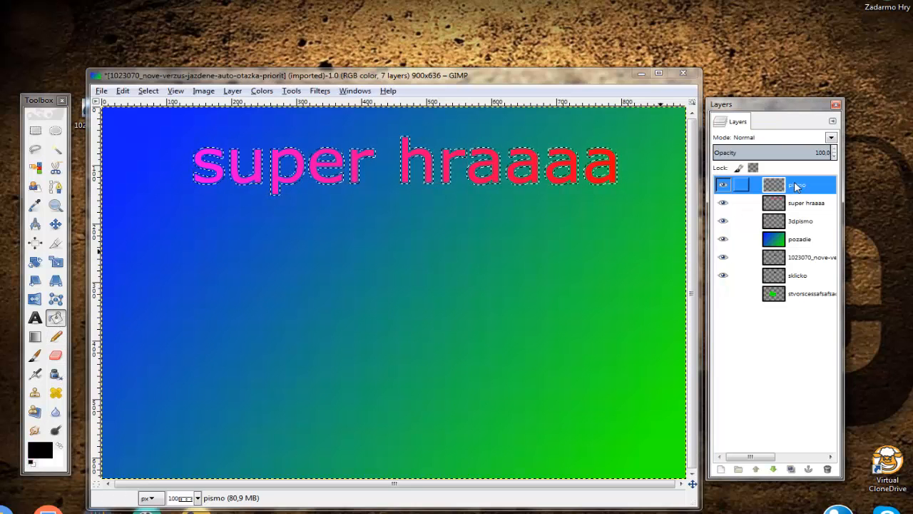
{"action": "left_click", "coordinate": [514, 177]}
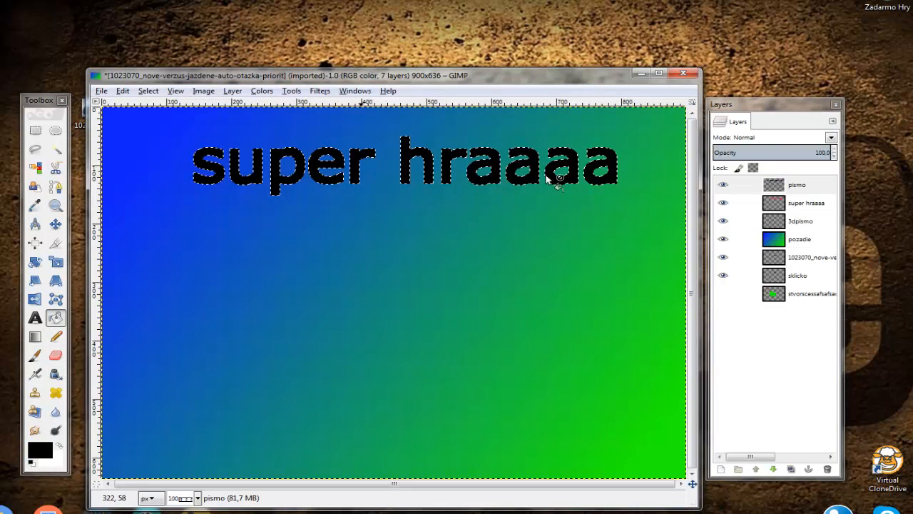
Place the pismo layer below the super hraaaa layer as a black outline and clear the selection.
{"action": "left_click", "coordinate": [788, 185]}
{"action": "left_click_drag", "start_coordinate": [788, 186], "coordinate": [788, 213]}
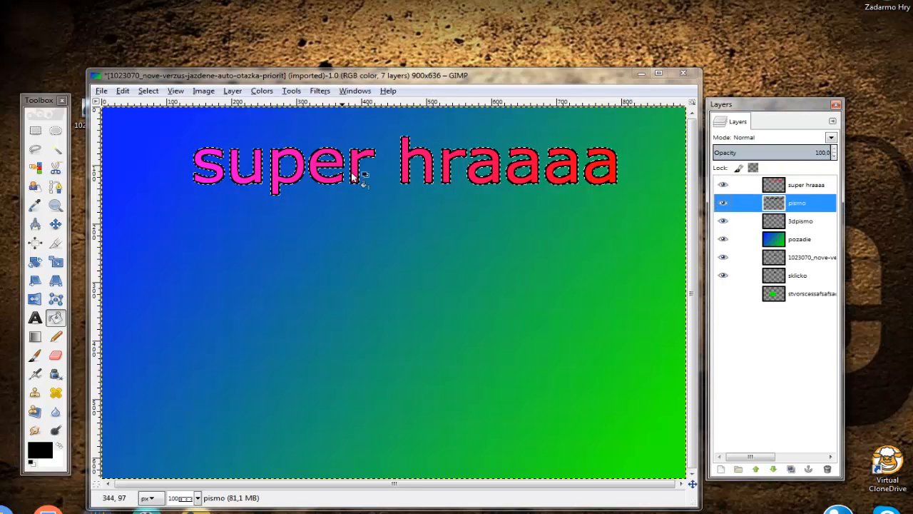
{"action": "right_click", "coordinate": [301, 236]}
{"action": "mouse_move", "coordinate": [335, 271]}
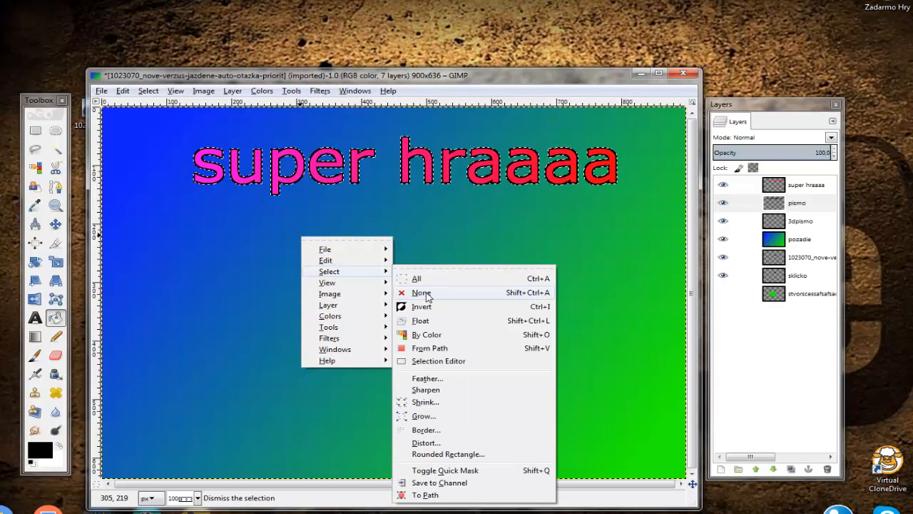
{"action": "left_click", "coordinate": [407, 291]}
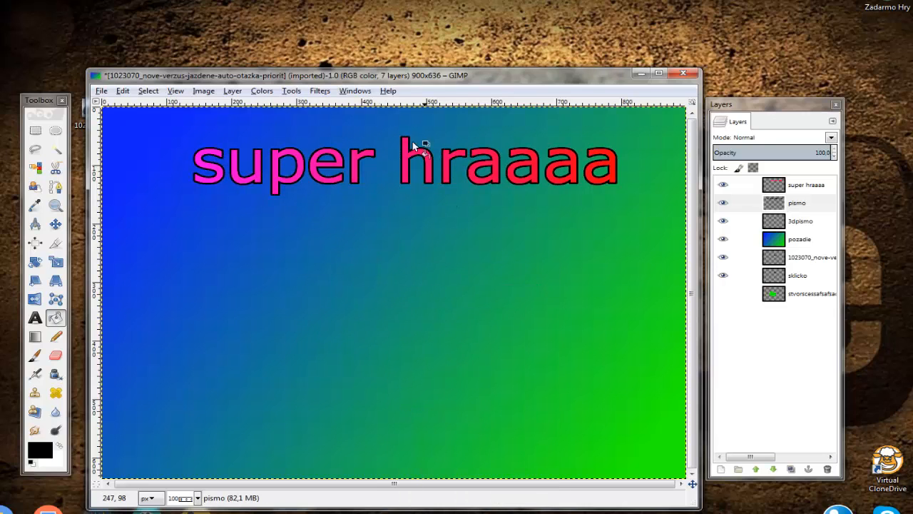
Merge the super hraaaa layer down into the pismo outline layer and duplicate the merged layer.
{"action": "left_click", "coordinate": [778, 185]}
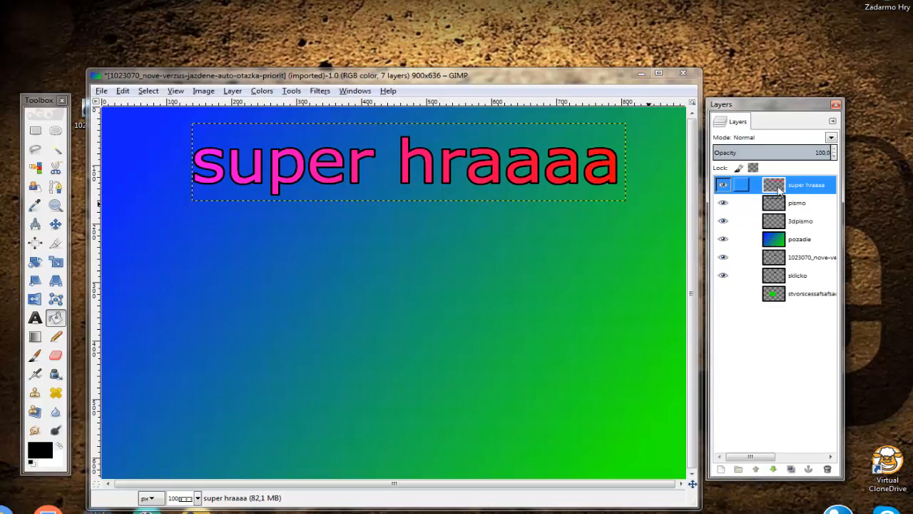
{"action": "right_click", "coordinate": [778, 186]}
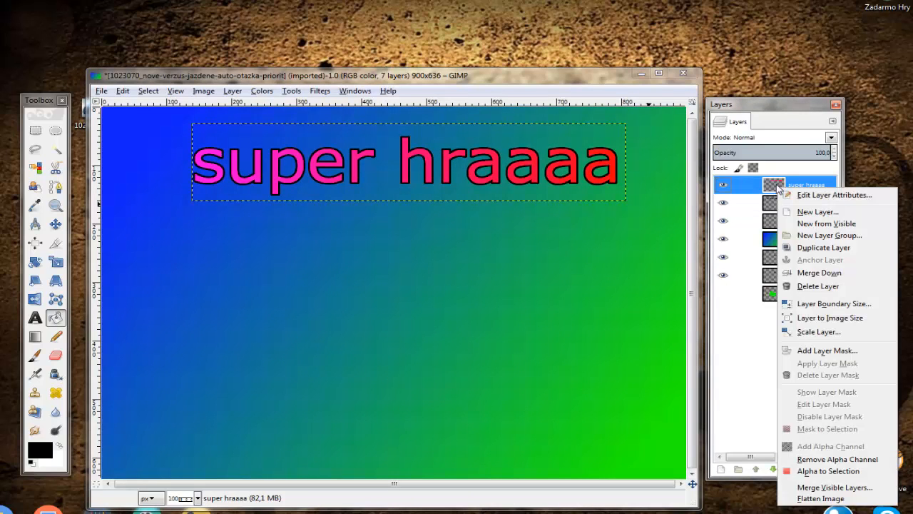
{"action": "left_click", "coordinate": [821, 272]}
{"action": "left_click", "coordinate": [722, 185]}
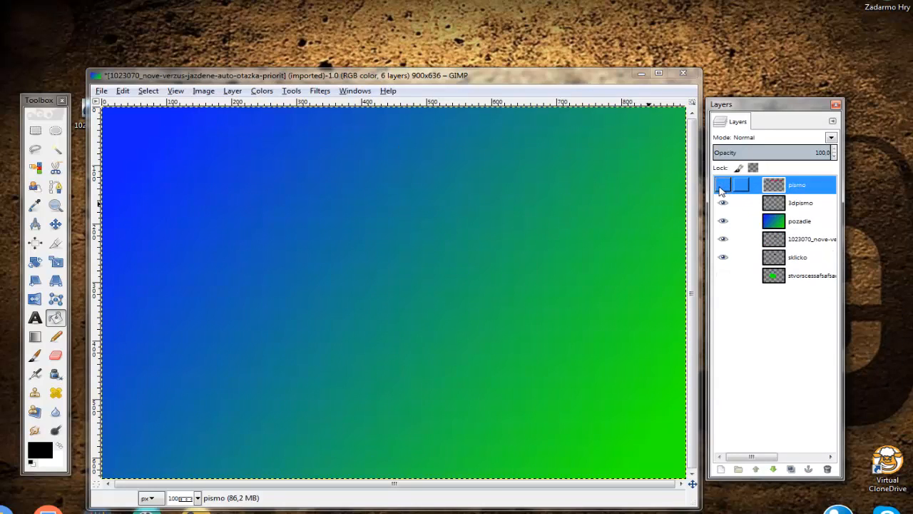
{"action": "left_click", "coordinate": [722, 186]}
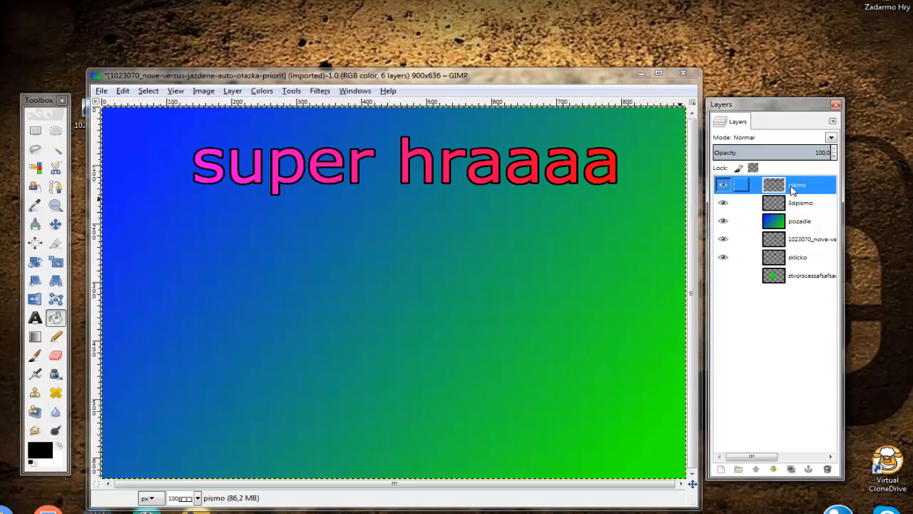
{"action": "left_click", "coordinate": [791, 470]}
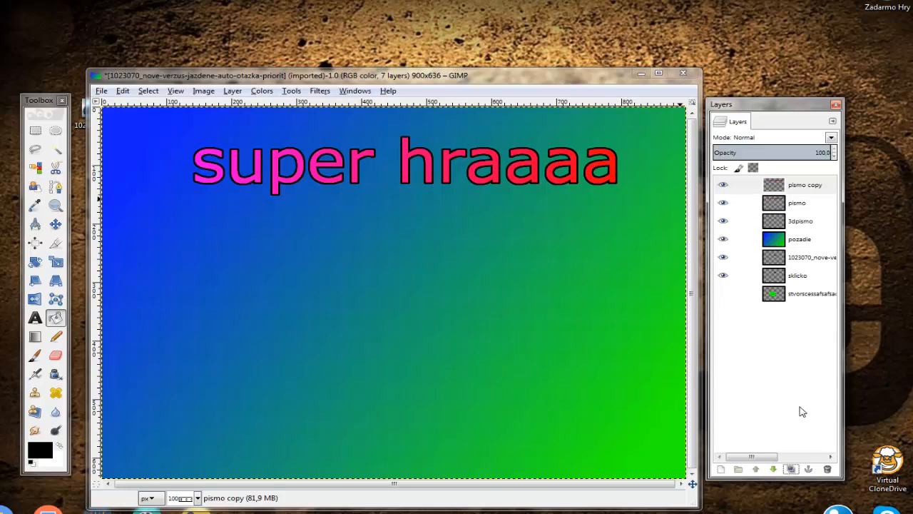
Set up a Motion Blur on the lower pismo layer with the Zoom blur type and outward blurring turned off.
{"action": "left_click", "coordinate": [780, 204]}
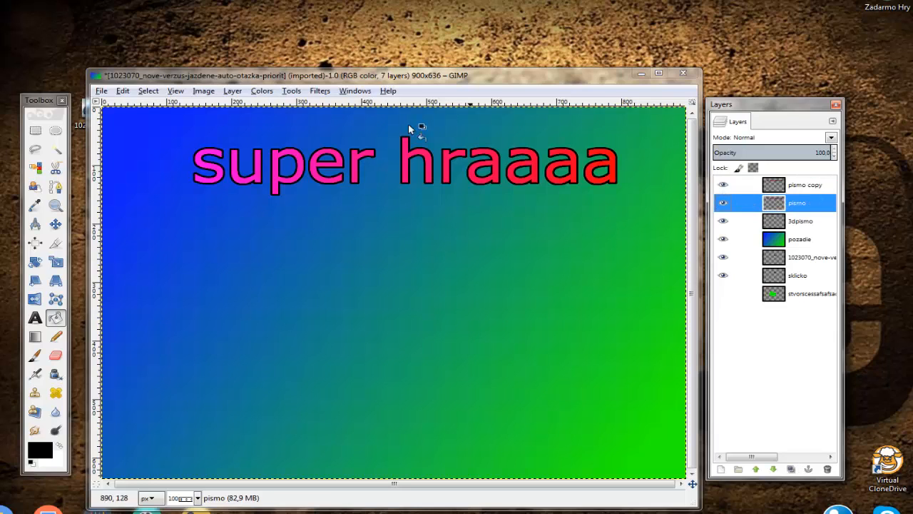
{"action": "left_click", "coordinate": [314, 92]}
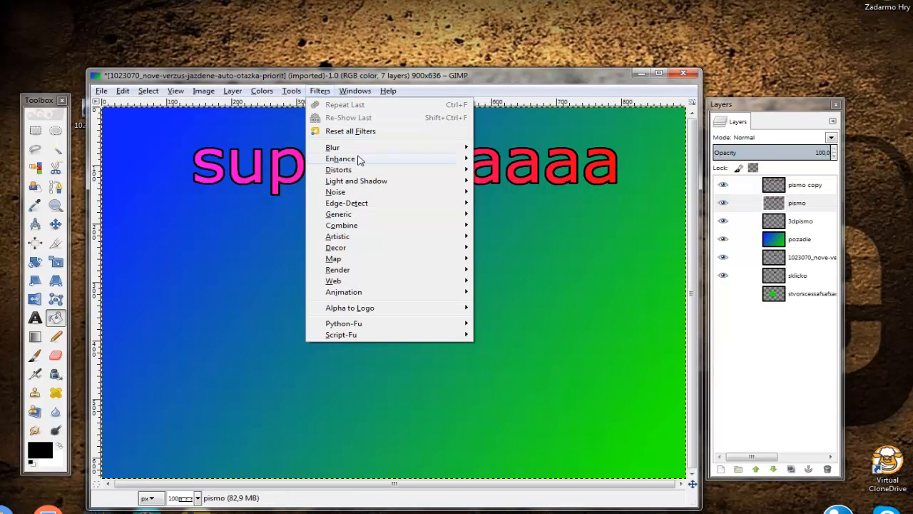
{"action": "mouse_move", "coordinate": [362, 151]}
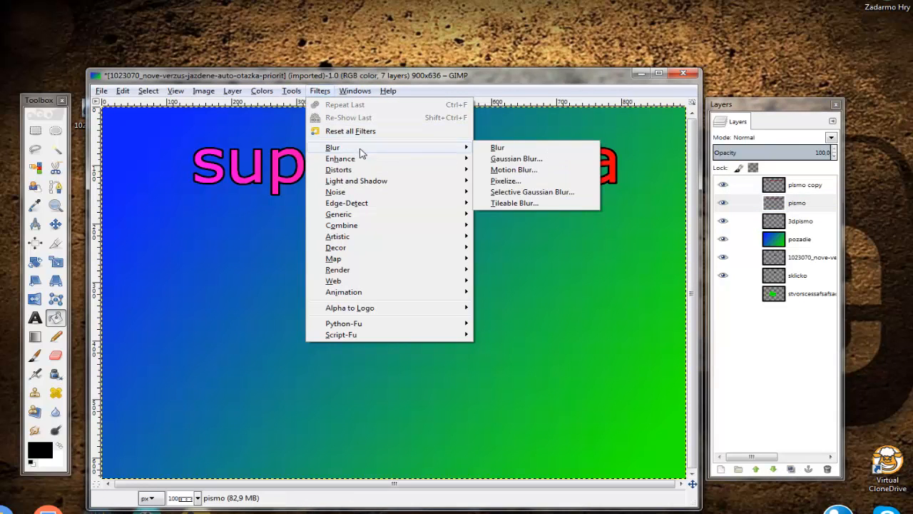
{"action": "left_click", "coordinate": [535, 172]}
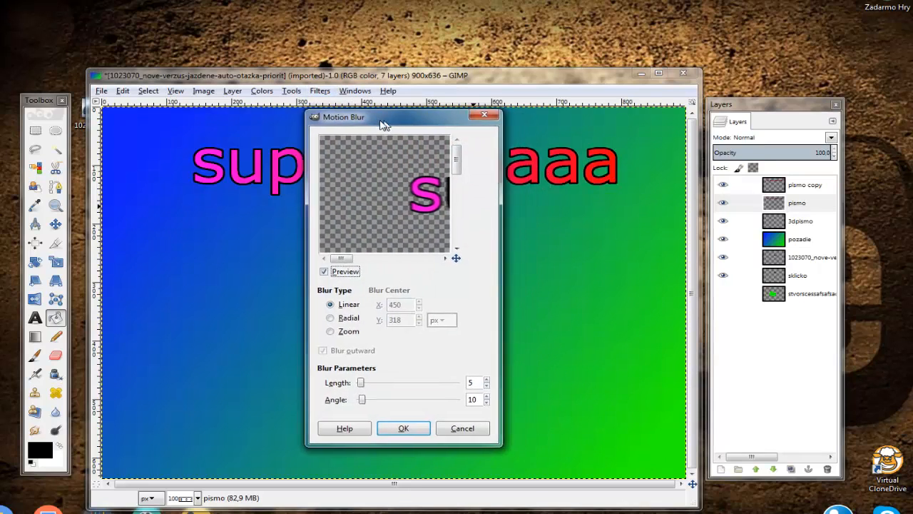
{"action": "left_click", "coordinate": [358, 260]}
{"action": "mouse_move", "coordinate": [358, 261]}
{"action": "left_mouse_down"}
{"action": "mouse_move", "coordinate": [378, 259]}
{"action": "mouse_move", "coordinate": [368, 261]}
{"action": "left_mouse_up"}
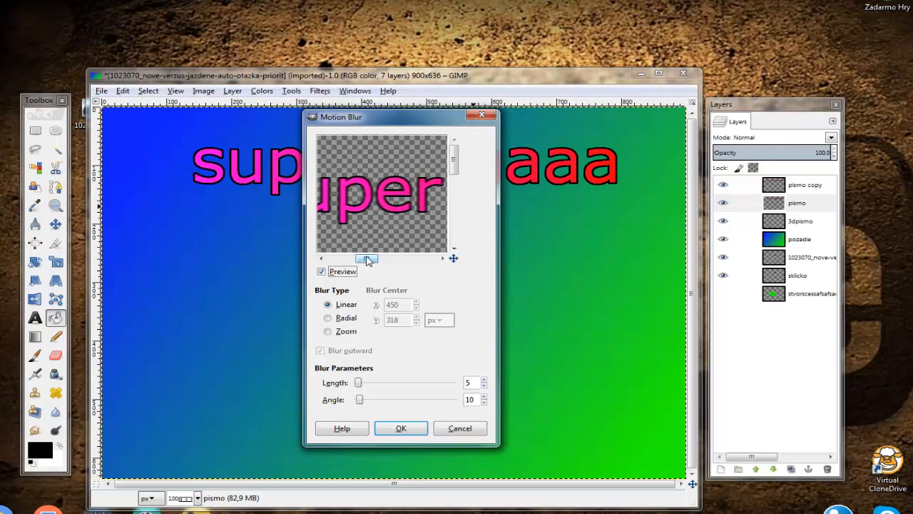
{"action": "left_click", "coordinate": [334, 332]}
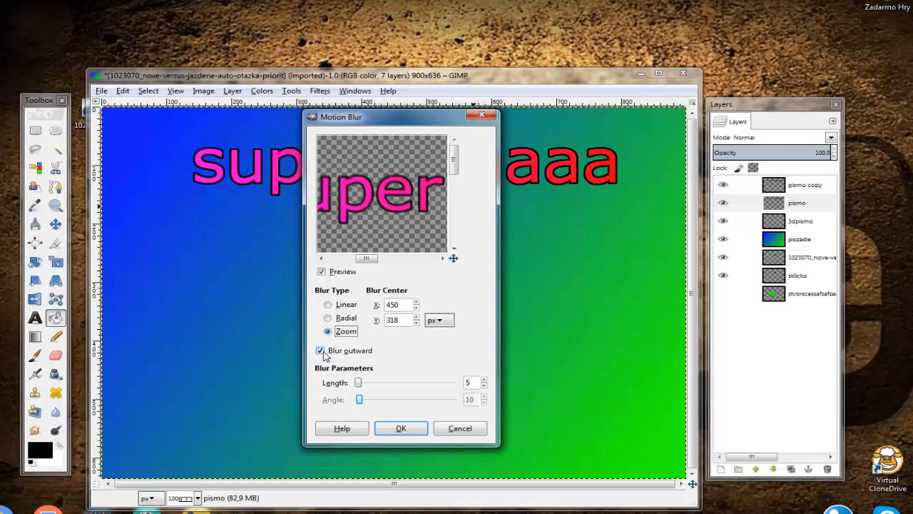
{"action": "left_click", "coordinate": [323, 354]}
Set the motion blur length to 20 and apply it to the pismo layer.
{"action": "mouse_move", "coordinate": [366, 259]}
{"action": "left_mouse_down"}
{"action": "mouse_move", "coordinate": [350, 261]}
{"action": "mouse_move", "coordinate": [409, 262]}
{"action": "mouse_move", "coordinate": [361, 260]}
{"action": "left_mouse_up"}
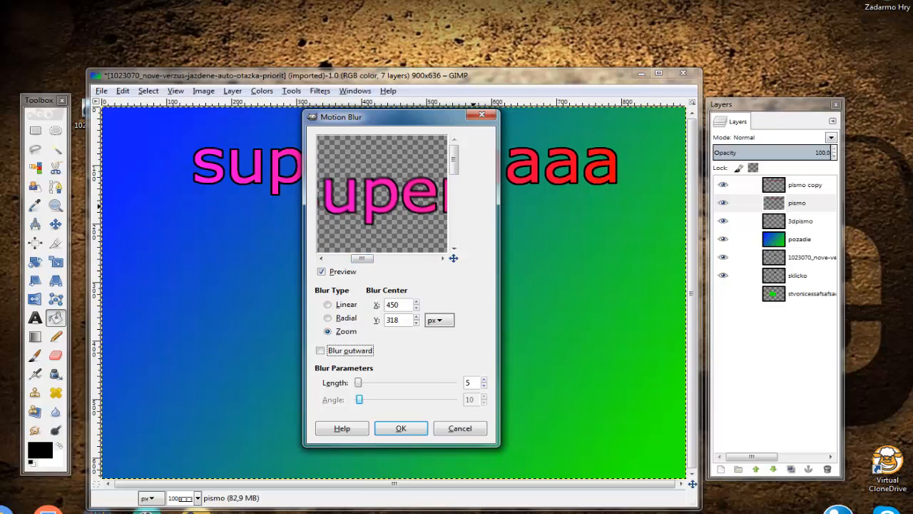
{"action": "key", "text": "Tab"}
{"action": "key", "text": "Return"}
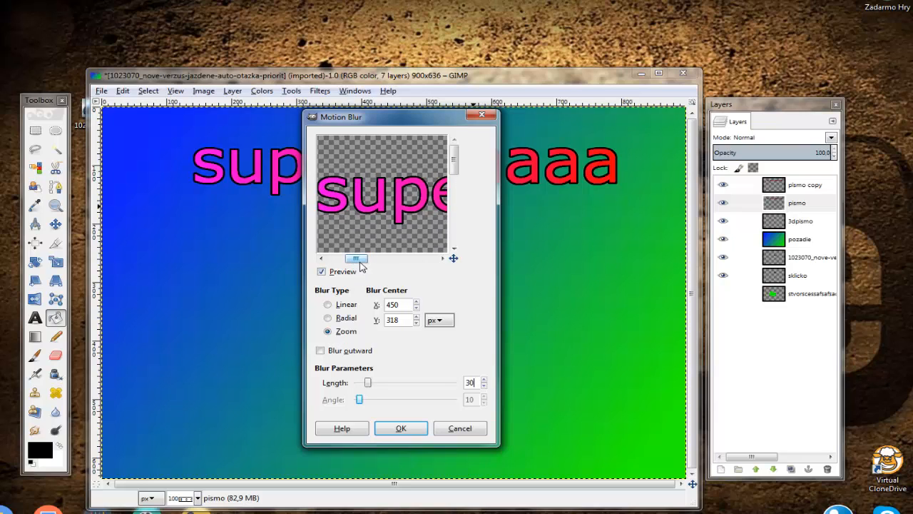
{"action": "left_click_drag", "start_coordinate": [362, 259], "coordinate": [389, 258]}
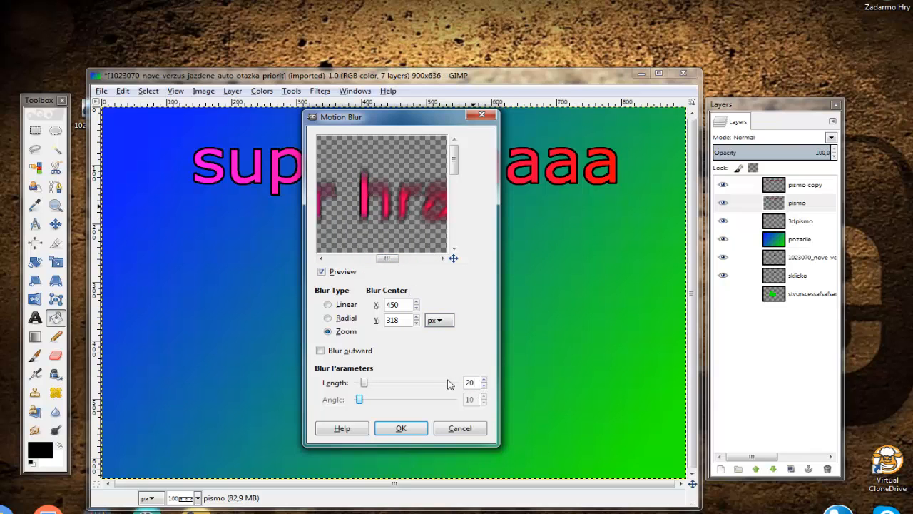
{"action": "left_click_drag", "start_coordinate": [387, 259], "coordinate": [370, 260]}
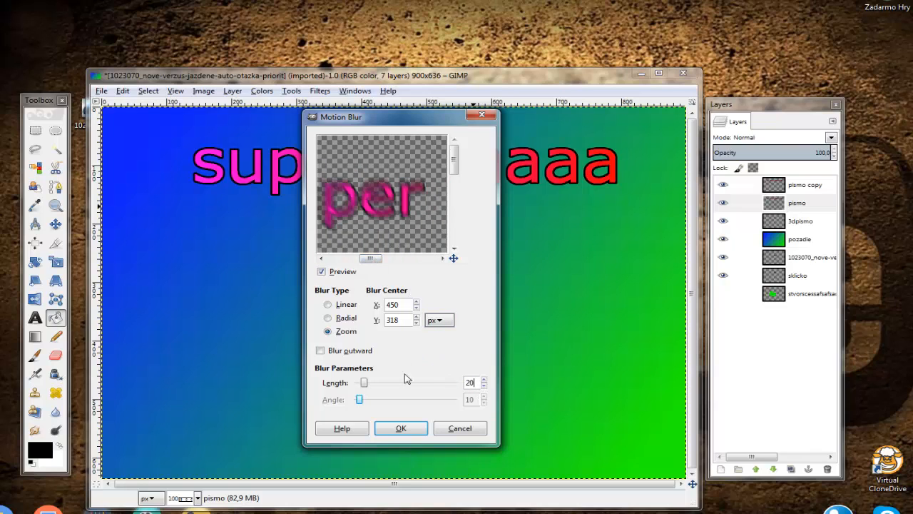
{"action": "left_click", "coordinate": [401, 428]}
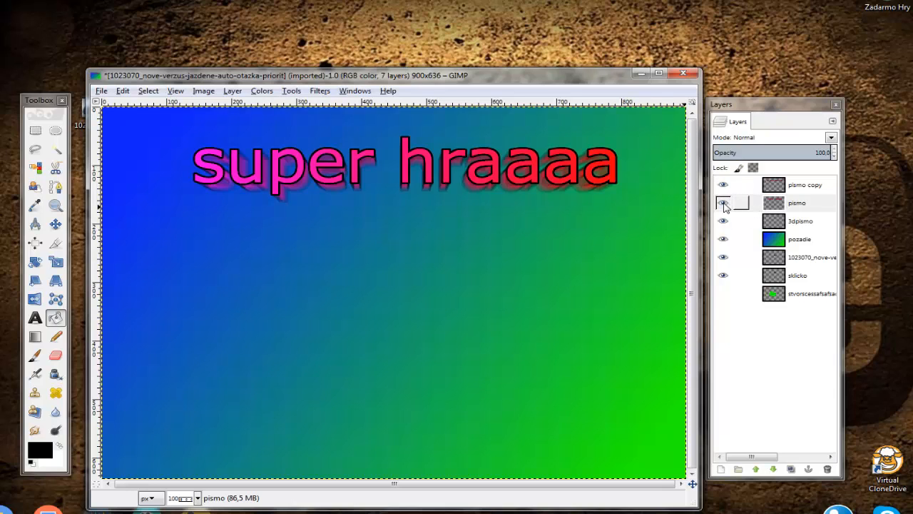
Toggle the visibility of the pismo and pismo copy layers to compare the blurred and sharp lettering.
{"action": "left_click", "coordinate": [806, 205]}
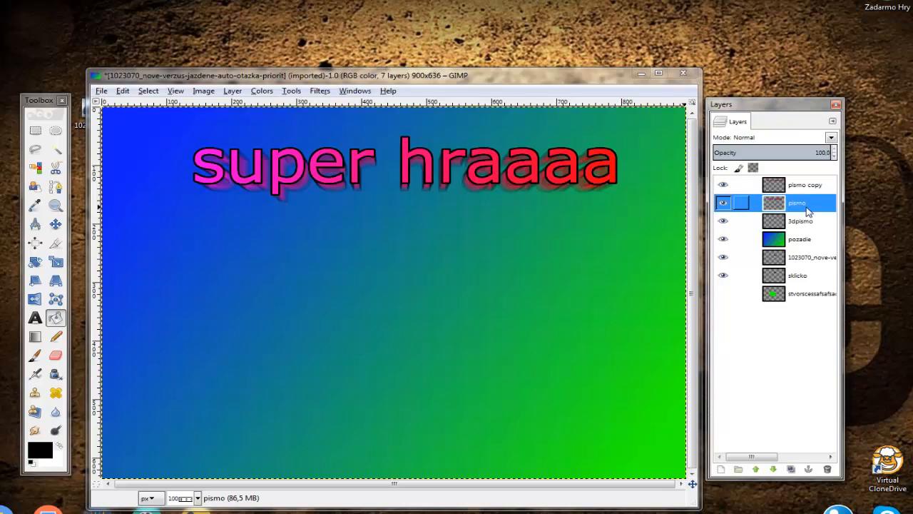
{"action": "left_click", "coordinate": [724, 203]}
{"action": "left_click", "coordinate": [724, 203]}
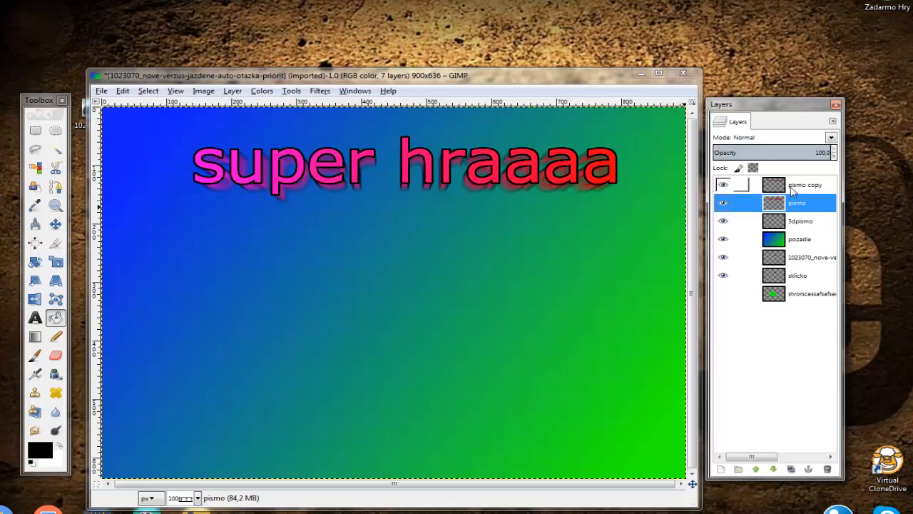
{"action": "left_click", "coordinate": [733, 185]}
{"action": "left_click", "coordinate": [722, 186]}
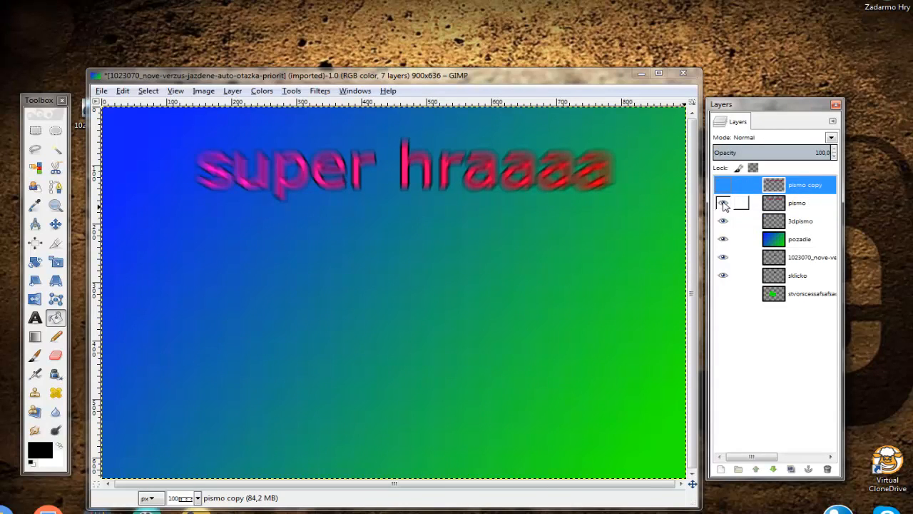
{"action": "left_click", "coordinate": [723, 185]}
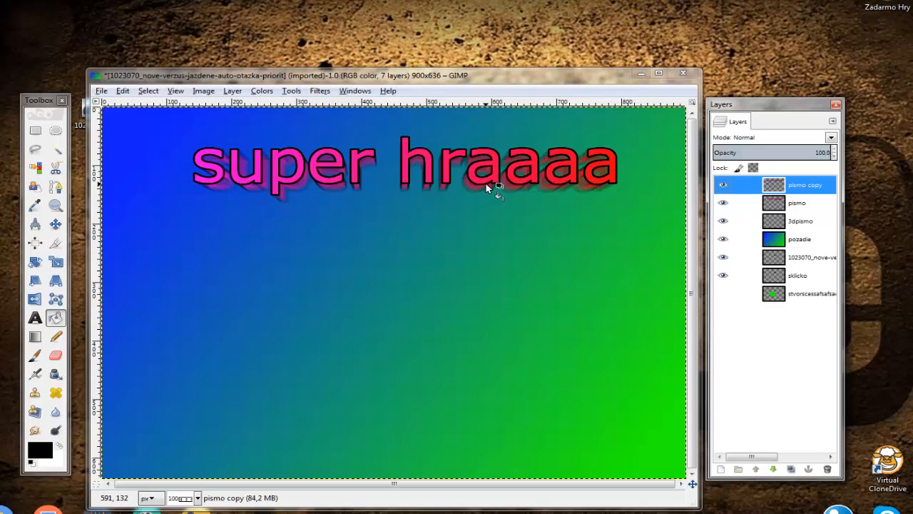
Hide the 3dpismo, pozadie, car photo and sklicko layers beneath the lettering.
{"action": "left_click", "coordinate": [805, 221]}
{"action": "left_click", "coordinate": [798, 240]}
{"action": "left_click", "coordinate": [790, 257]}
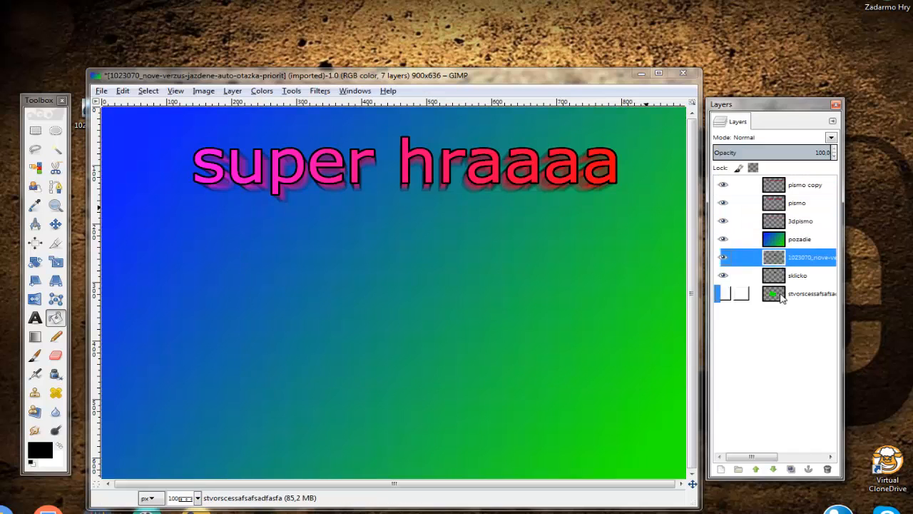
{"action": "left_click", "coordinate": [783, 277]}
{"action": "left_click", "coordinate": [759, 259]}
{"action": "left_click", "coordinate": [755, 239]}
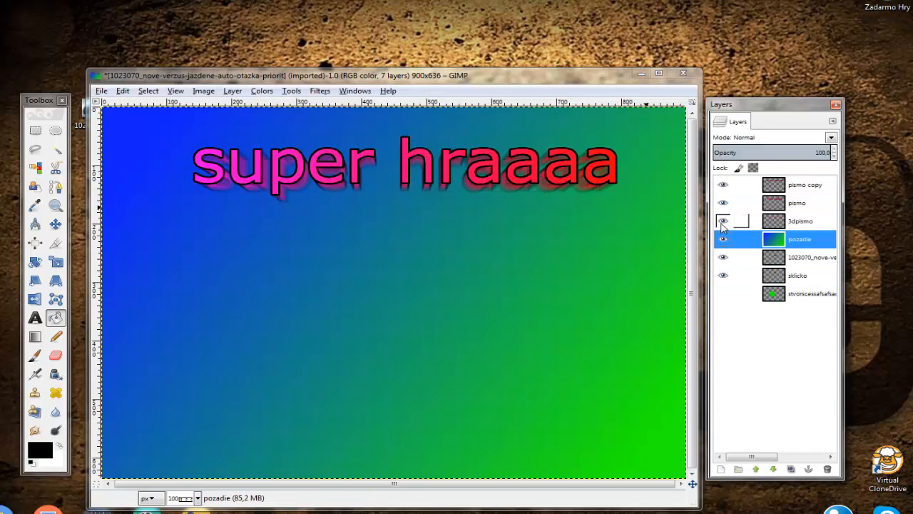
{"action": "left_click", "coordinate": [723, 221]}
{"action": "left_click", "coordinate": [722, 239]}
{"action": "left_click", "coordinate": [723, 258]}
{"action": "left_click", "coordinate": [723, 275]}
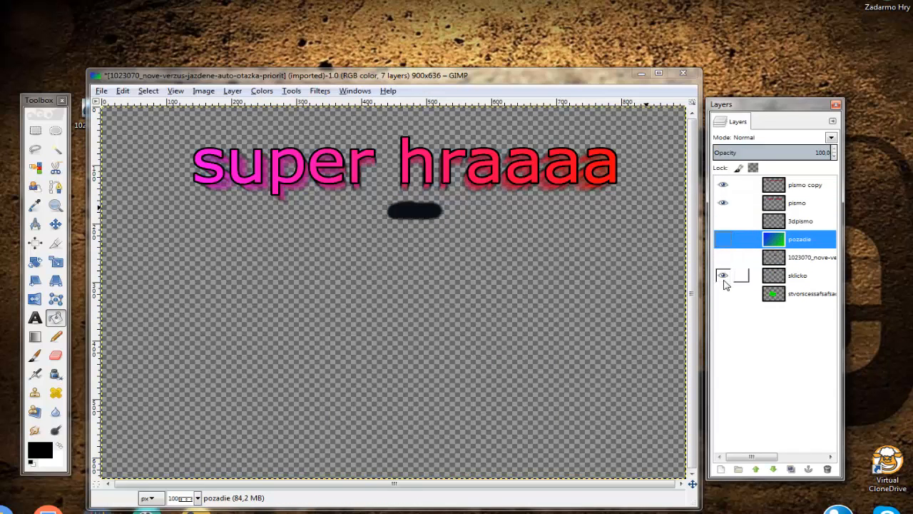
{"action": "left_click", "coordinate": [723, 277]}
Hide the sharp pismo copy layer so that only the blurred pismo layer stays visible.
{"action": "left_click", "coordinate": [781, 187]}
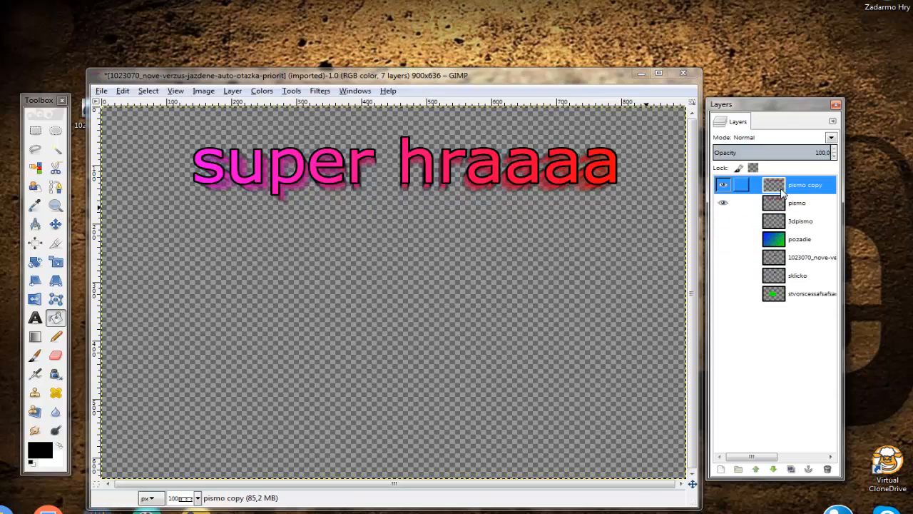
{"action": "left_click", "coordinate": [781, 204]}
{"action": "left_click", "coordinate": [781, 187]}
{"action": "left_click", "coordinate": [723, 185]}
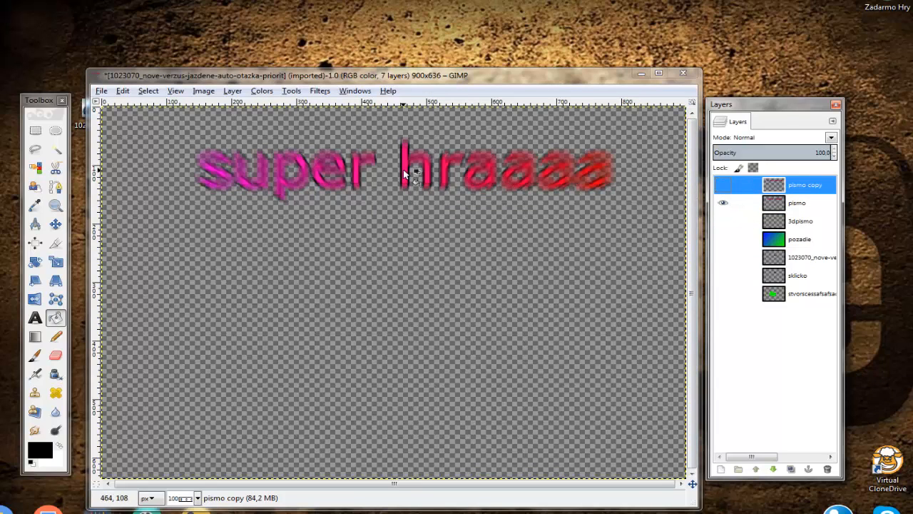
Duplicate the blurred pismo layer 72 times to make the zoom blur dense and opaque.
{"action": "left_click", "coordinate": [799, 206]}
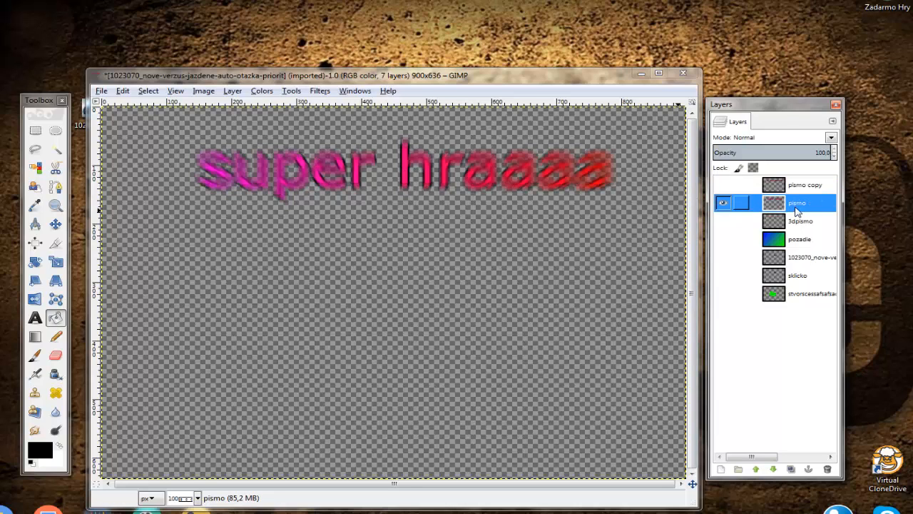
{"action": "double_click", "coordinate": [790, 468]}
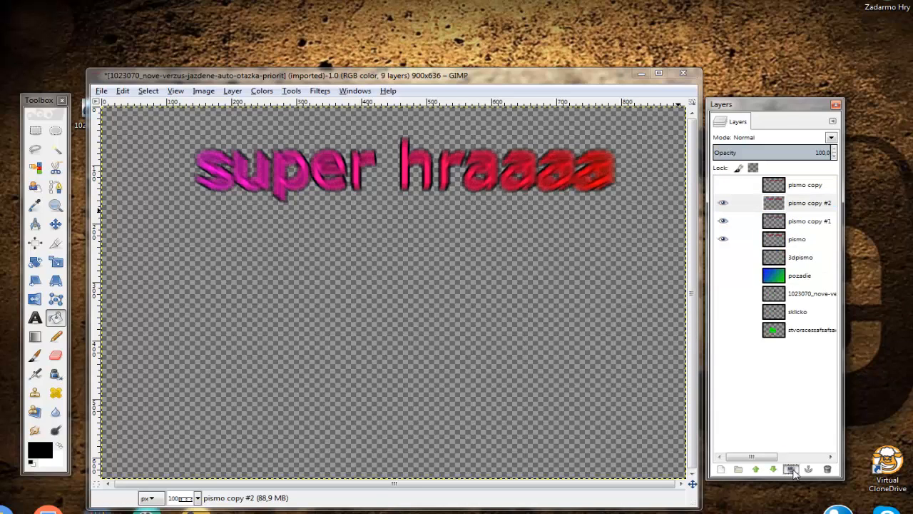
{"action": "left_click", "coordinate": [790, 469]}
{"action": "double_click", "coordinate": [790, 469]}
{"action": "double_click", "coordinate": [791, 469]}
{"action": "double_click", "coordinate": [790, 468]}
{"action": "double_click", "coordinate": [790, 469]}
{"action": "left_click", "coordinate": [790, 469]}
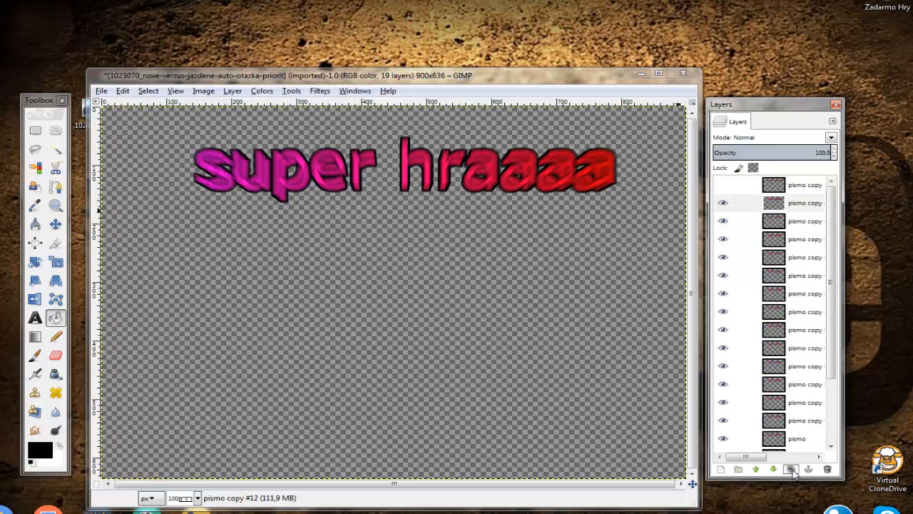
{"action": "double_click", "coordinate": [790, 469]}
{"action": "left_click", "coordinate": [790, 469]}
{"action": "double_click", "coordinate": [792, 469]}
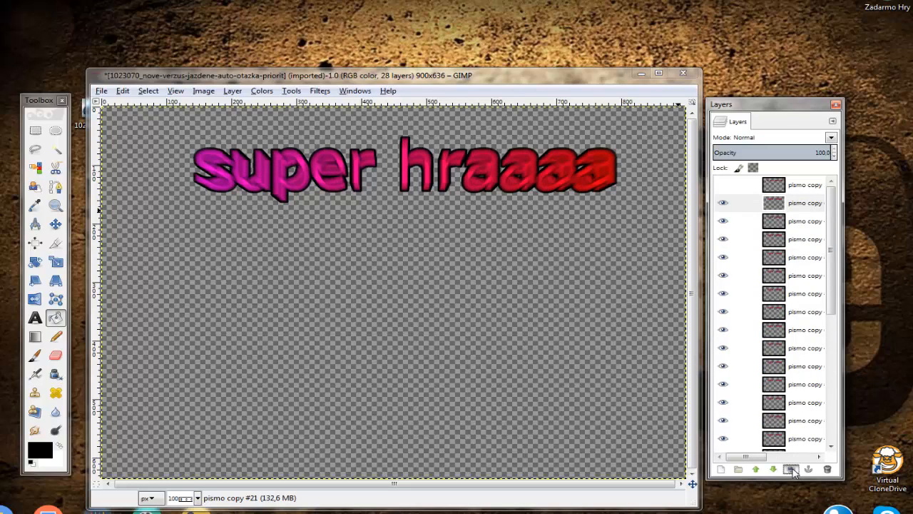
{"action": "left_click", "coordinate": [791, 469]}
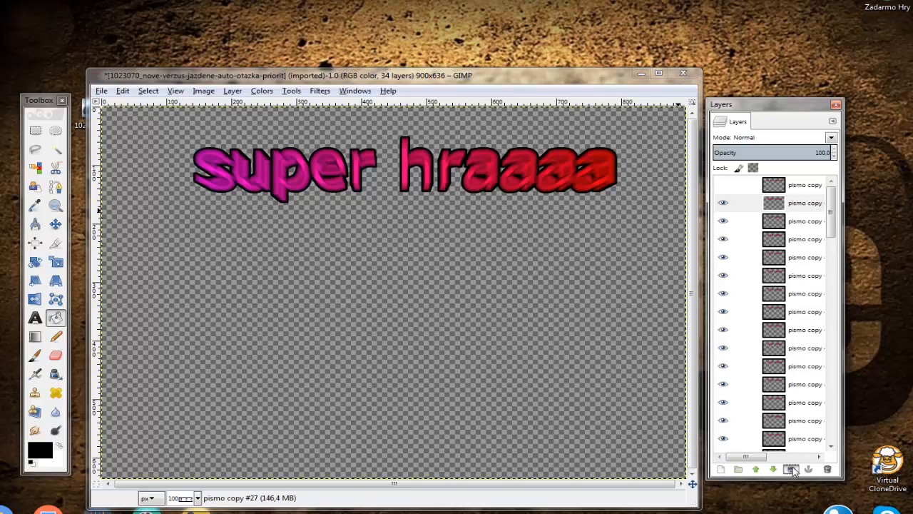
{"action": "left_click", "coordinate": [792, 469]}
Widen the layer list and merge all visible blurred pismo layers into one, expanded as necessary.
{"action": "left_click_drag", "start_coordinate": [847, 345], "coordinate": [911, 345]}
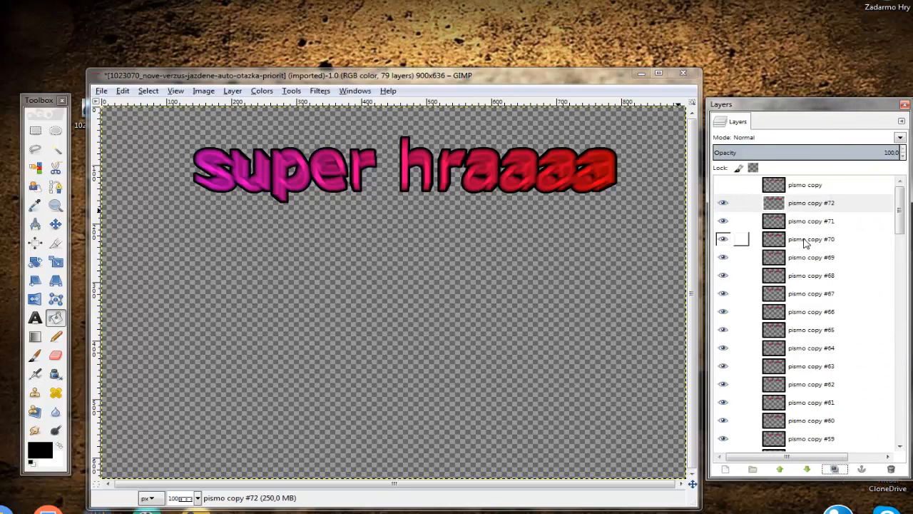
{"action": "left_click", "coordinate": [782, 204]}
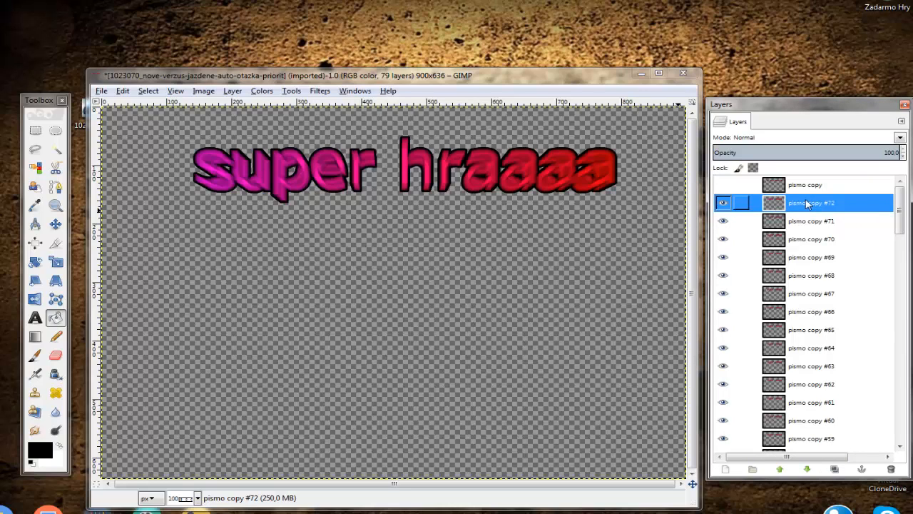
{"action": "right_click", "coordinate": [783, 204]}
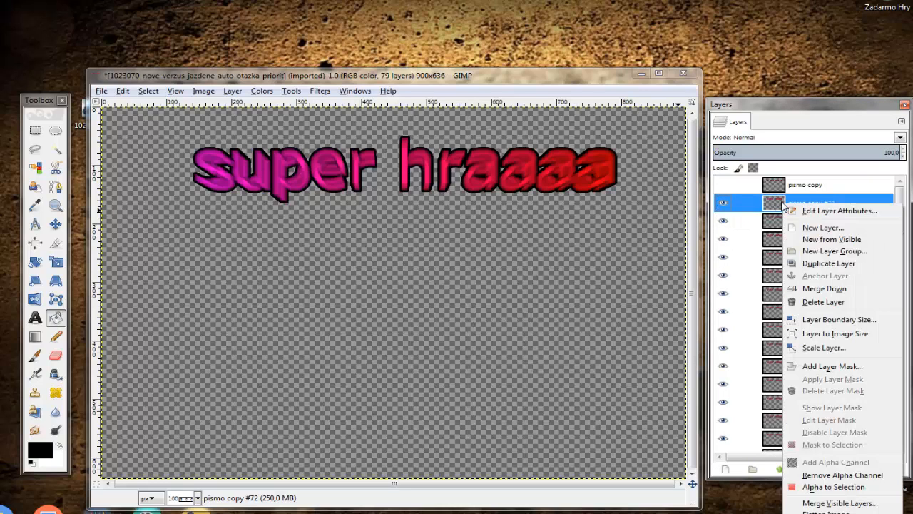
{"action": "left_click", "coordinate": [842, 503]}
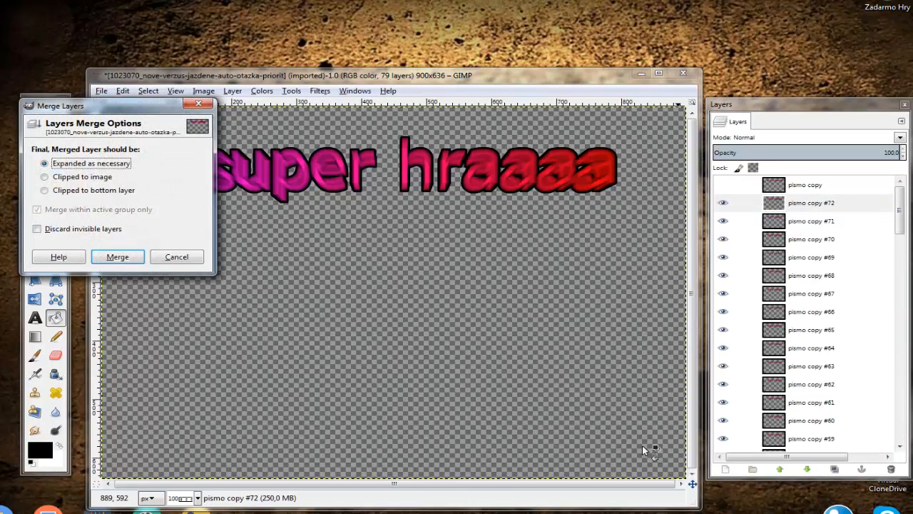
{"action": "left_click", "coordinate": [122, 258]}
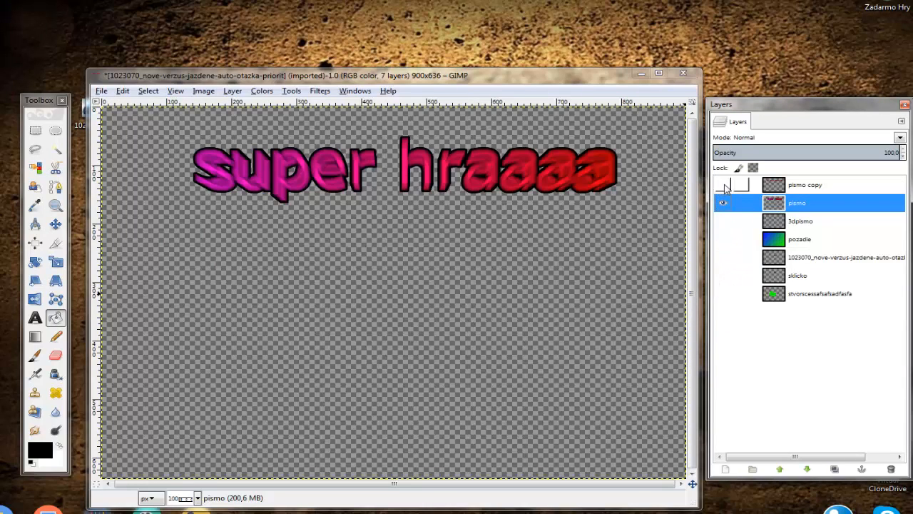
Show the pismo copy layer above the merged blur, plus the 3dpismo, pozadie, car photo, sklicko and stvorscessafsafsadfasfa layers beneath it.
{"action": "left_click", "coordinate": [723, 184]}
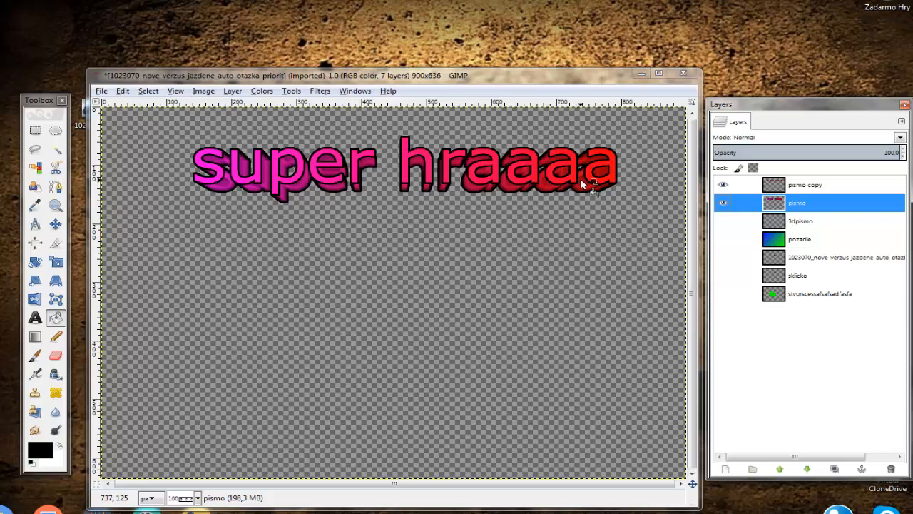
{"action": "left_click", "coordinate": [723, 220]}
{"action": "left_click", "coordinate": [723, 239]}
{"action": "left_click", "coordinate": [723, 257]}
{"action": "left_click", "coordinate": [723, 275]}
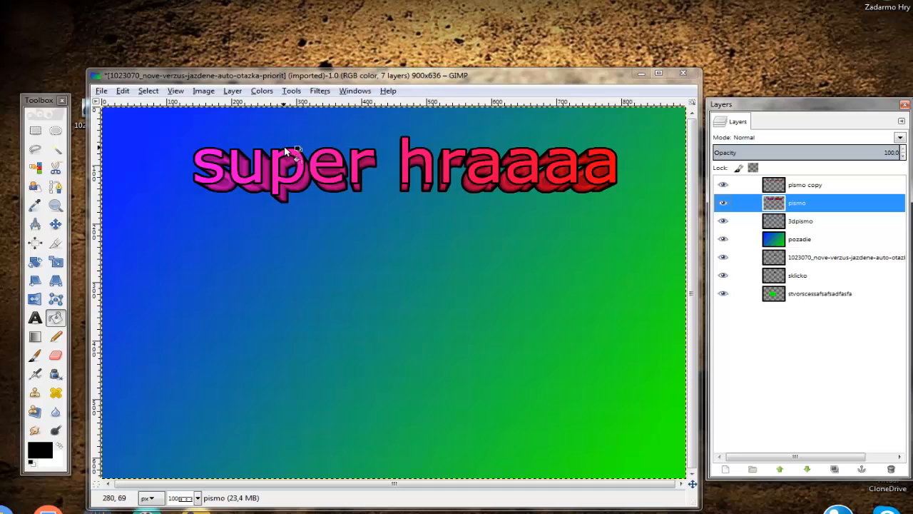
Link the pismo copy and pismo layers and move the 3D lettering slightly upward as one unit with the Move tool.
{"action": "left_click", "coordinate": [56, 224]}
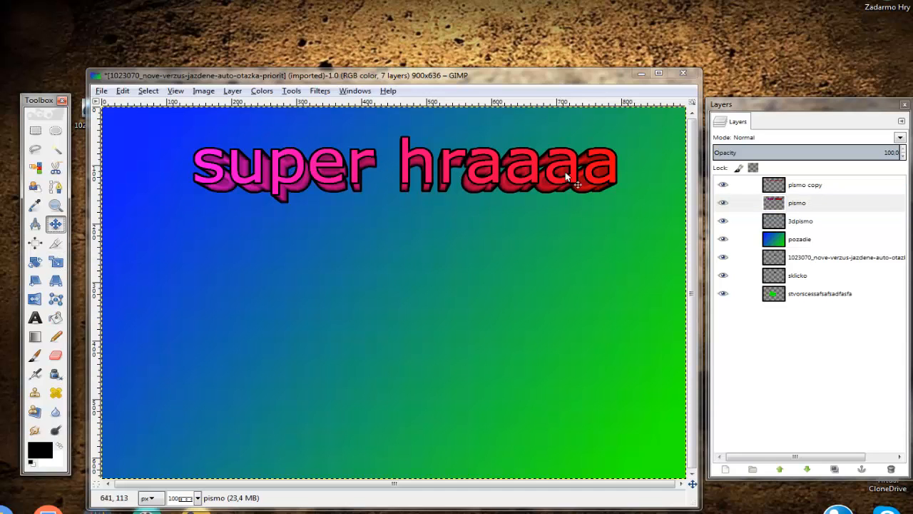
{"action": "left_click", "coordinate": [741, 185]}
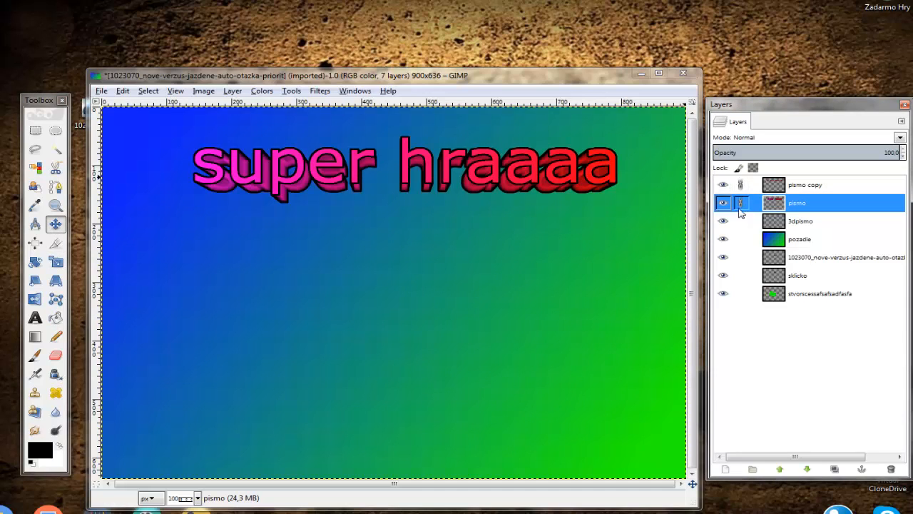
{"action": "mouse_move", "coordinate": [532, 167]}
{"action": "left_mouse_down"}
{"action": "mouse_move", "coordinate": [544, 325]}
{"action": "mouse_move", "coordinate": [535, 419]}
{"action": "mouse_move", "coordinate": [520, 367]}
{"action": "mouse_move", "coordinate": [539, 168]}
{"action": "mouse_move", "coordinate": [531, 168]}
{"action": "left_mouse_up"}
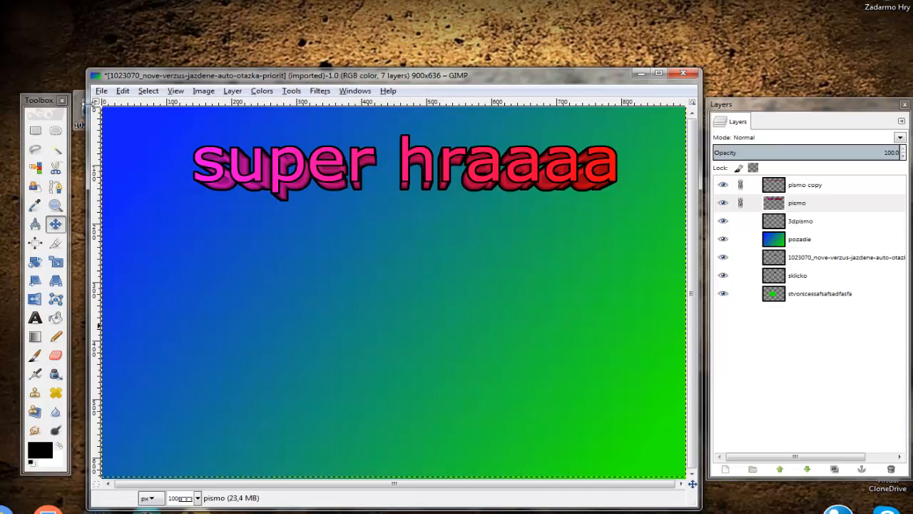
{"action": "left_click", "coordinate": [148, 91]}
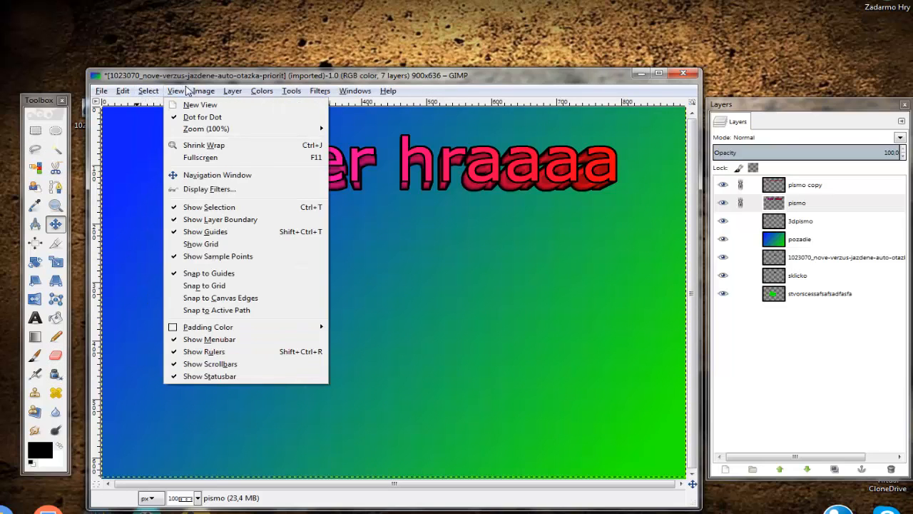
{"action": "mouse_move", "coordinate": [321, 91]}
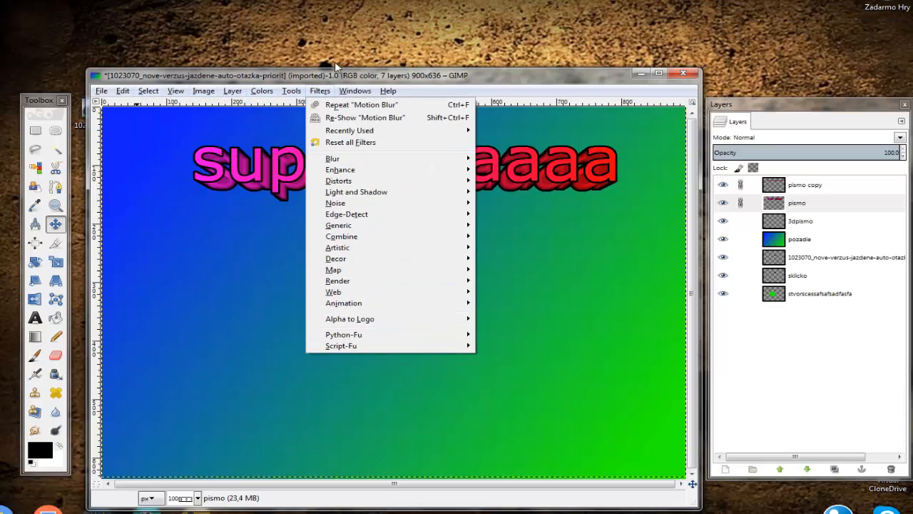
{"action": "left_click", "coordinate": [336, 67]}
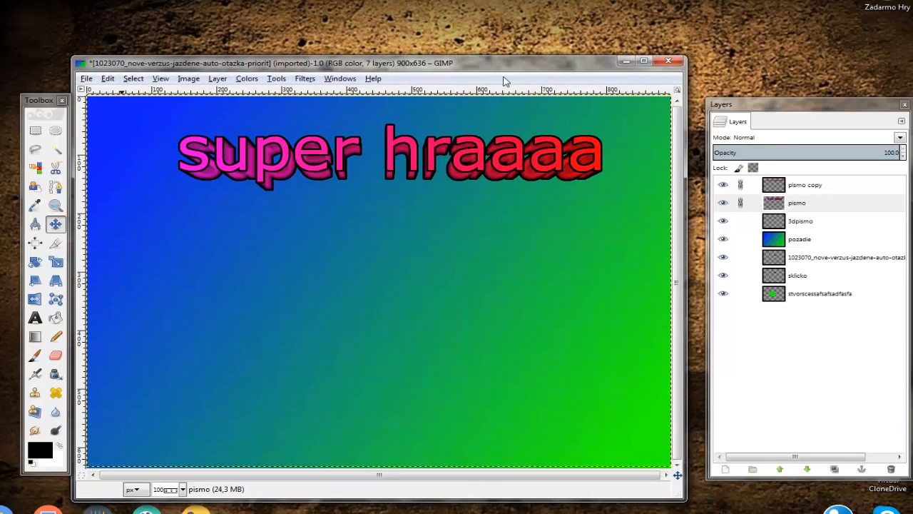
Minimize the image window to reveal the desktop and switch to the Audacity recording.
{"action": "left_click", "coordinate": [625, 60]}
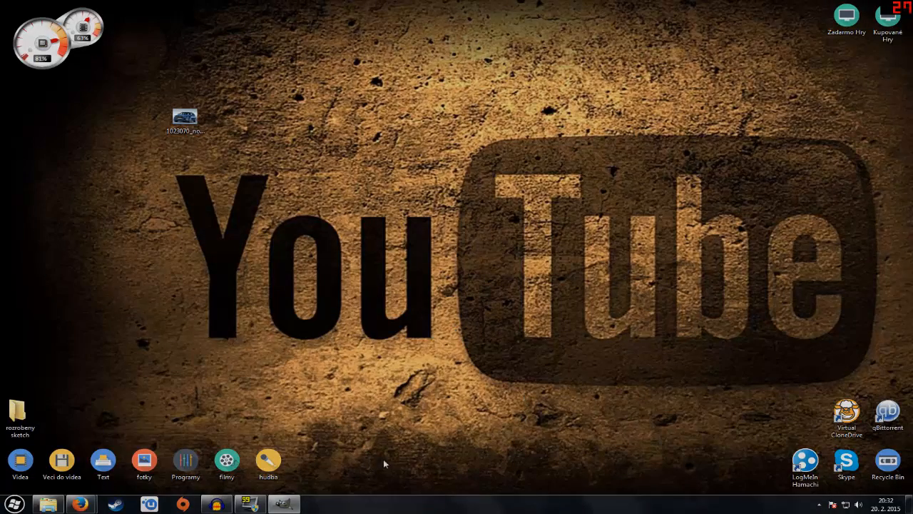
{"action": "left_click", "coordinate": [249, 504]}
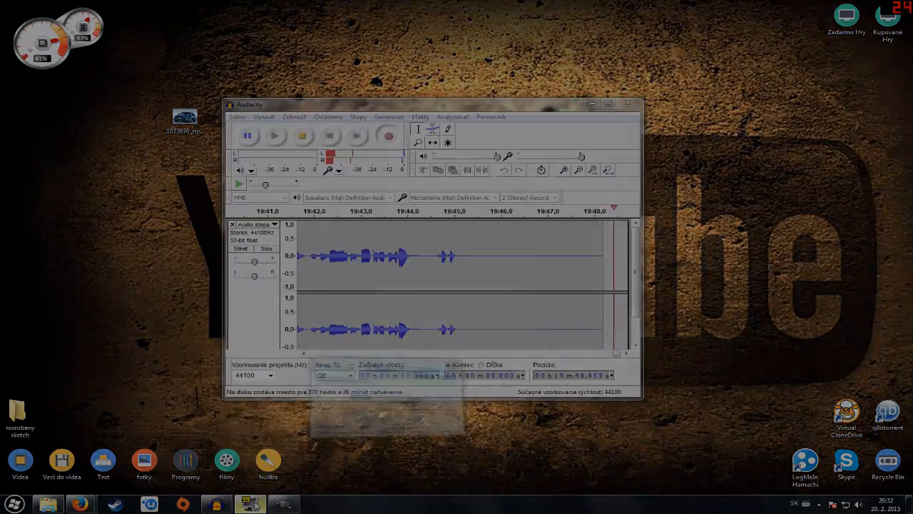